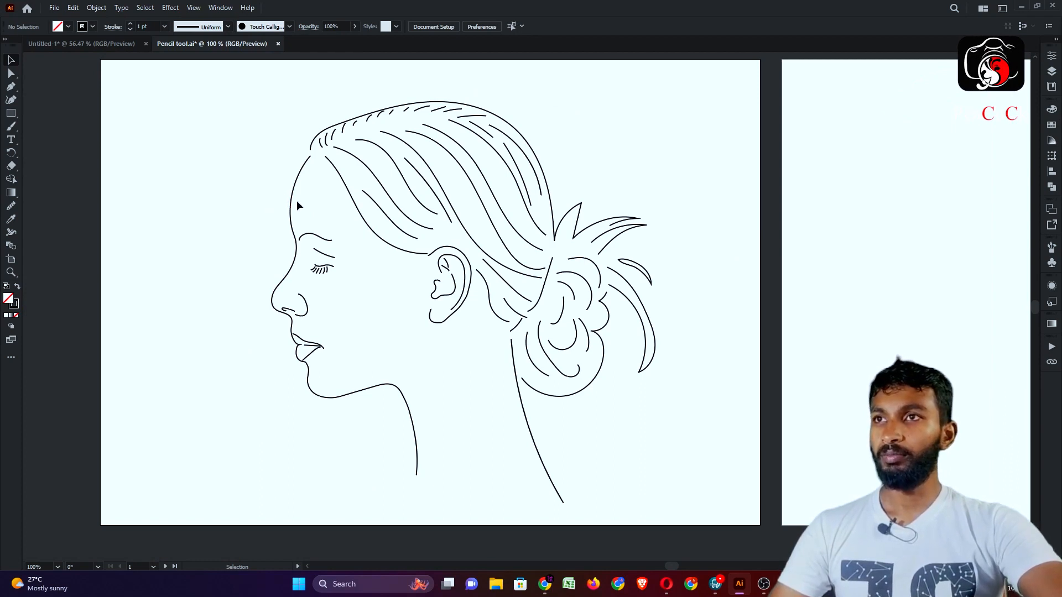
Thicken the face outline at the forehead to about 2.5 pt with the Width tool
scroll(209, 250, "up", 2)
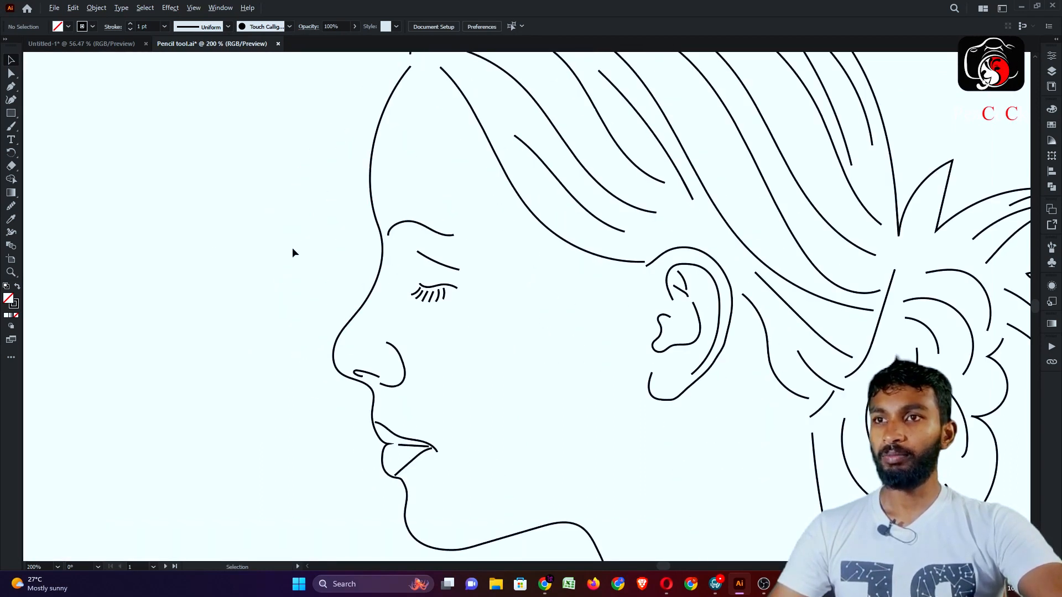
scroll(395, 88, "up", 1)
scroll(345, 128, "up", 4)
scroll(386, 170, "up", 2)
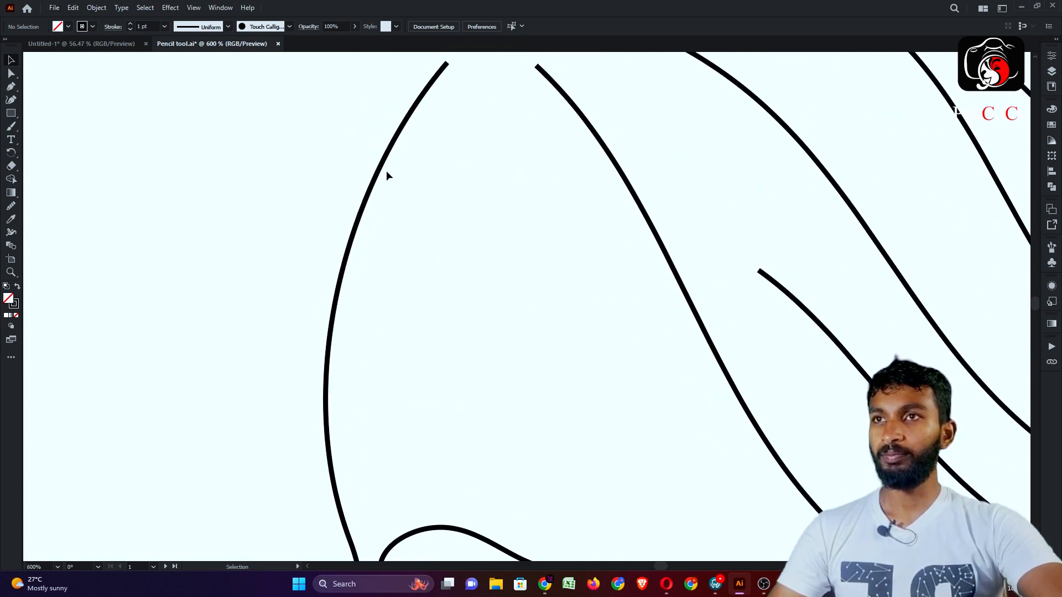
scroll(387, 170, "down", 1)
scroll(257, 267, "down", 2)
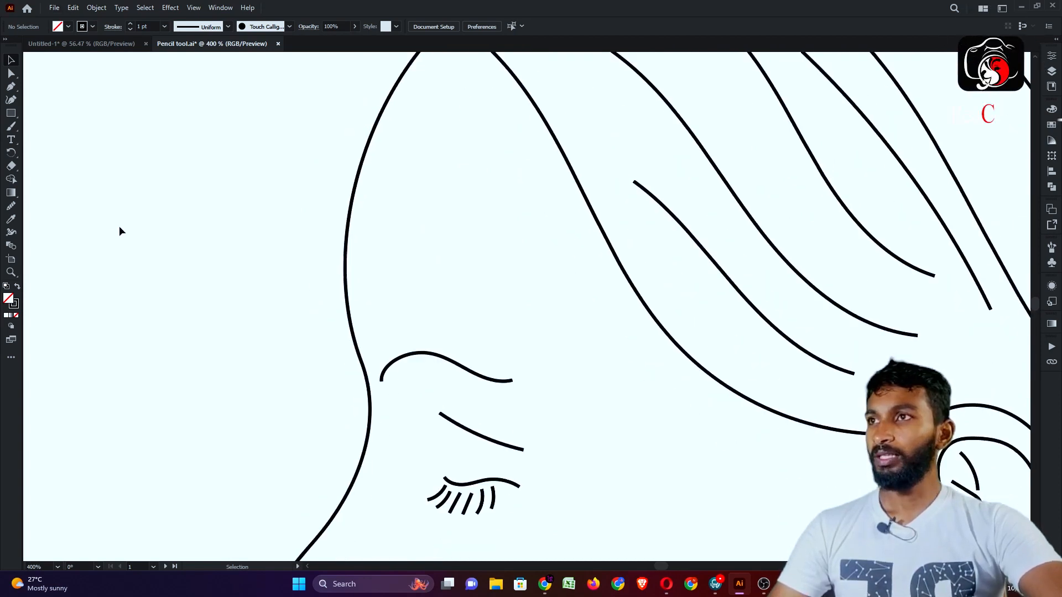
left_click(11, 233)
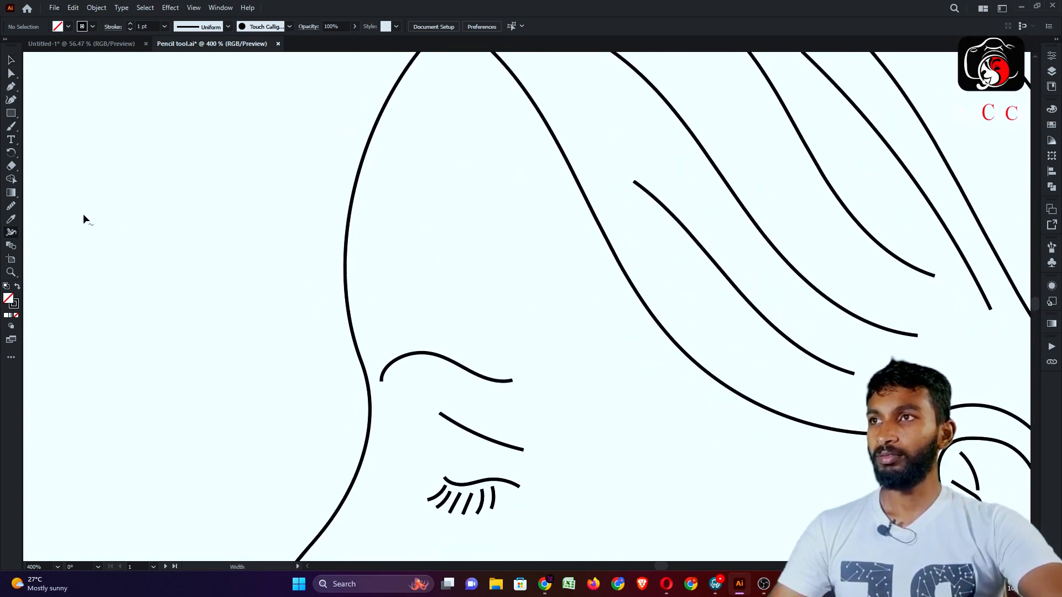
scroll(373, 168, "up", 1)
scroll(376, 169, "up", 3)
scroll(360, 204, "down", 1)
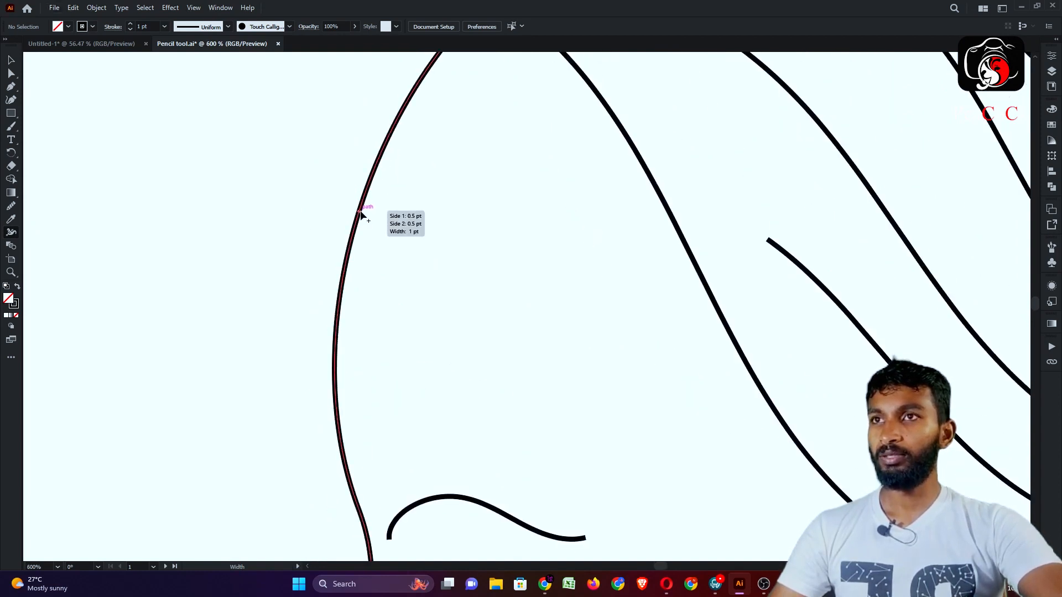
scroll(361, 214, "down", 2)
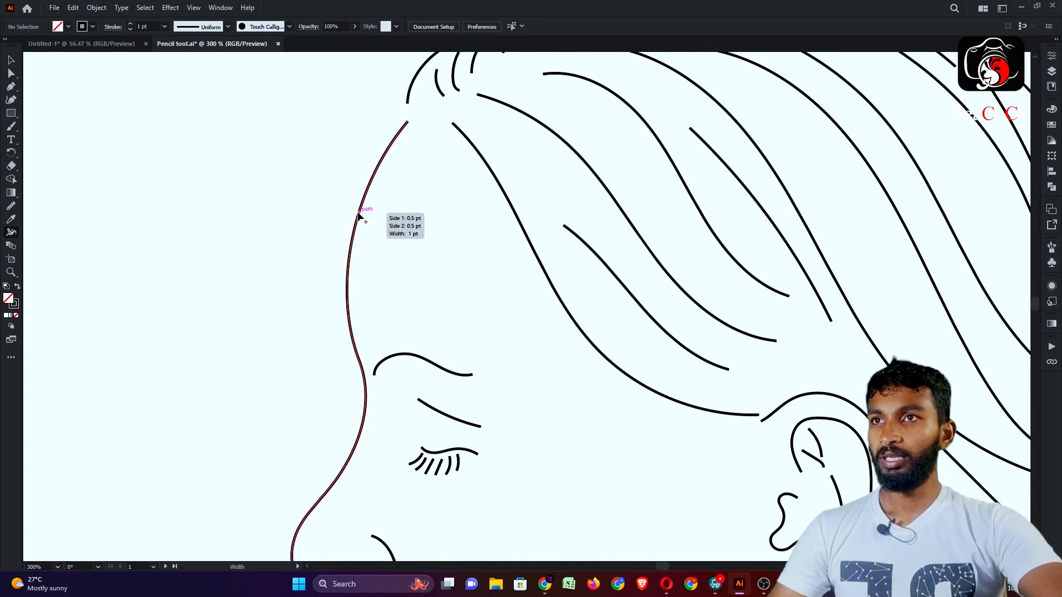
left_click_drag(355, 233, 355, 236)
scroll(304, 218, "down", 5)
Taper the upper end of the face outline, at the hairline, to a sharp point
scroll(309, 227, "up", 3)
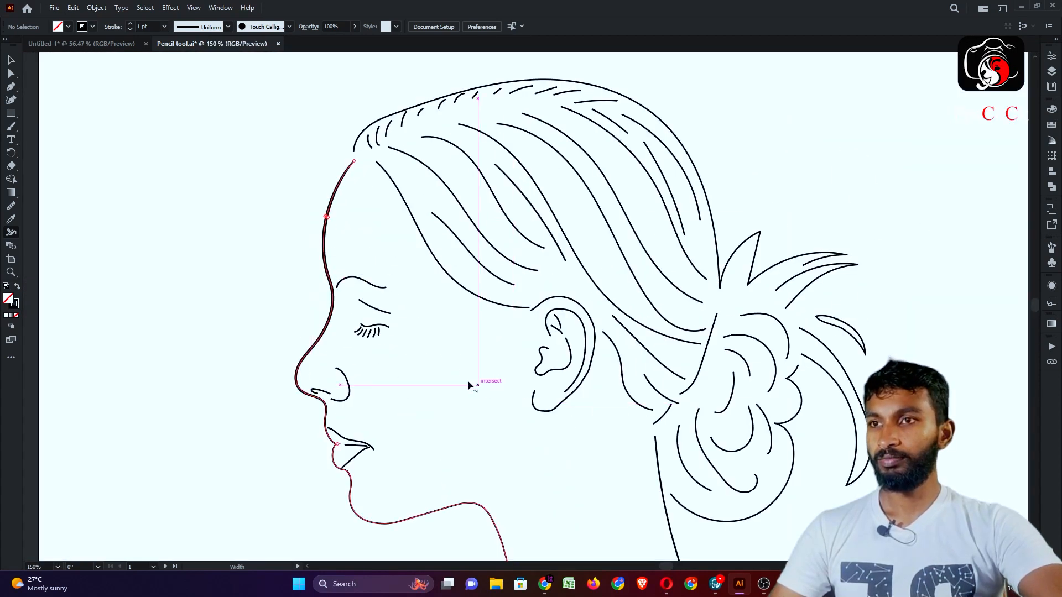
scroll(344, 154, "up", 12)
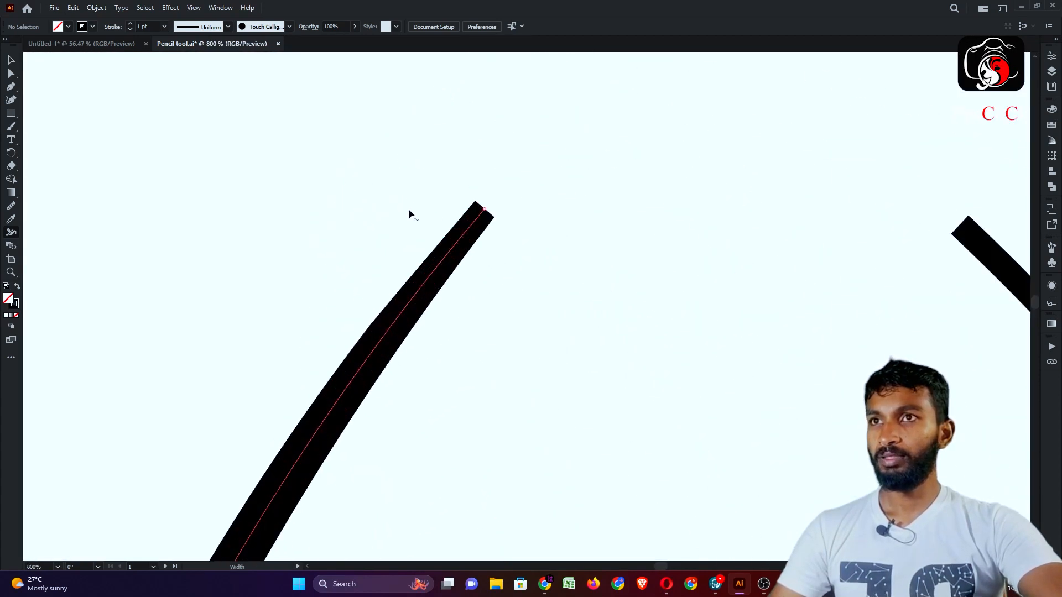
left_click_drag(573, 245, 555, 231)
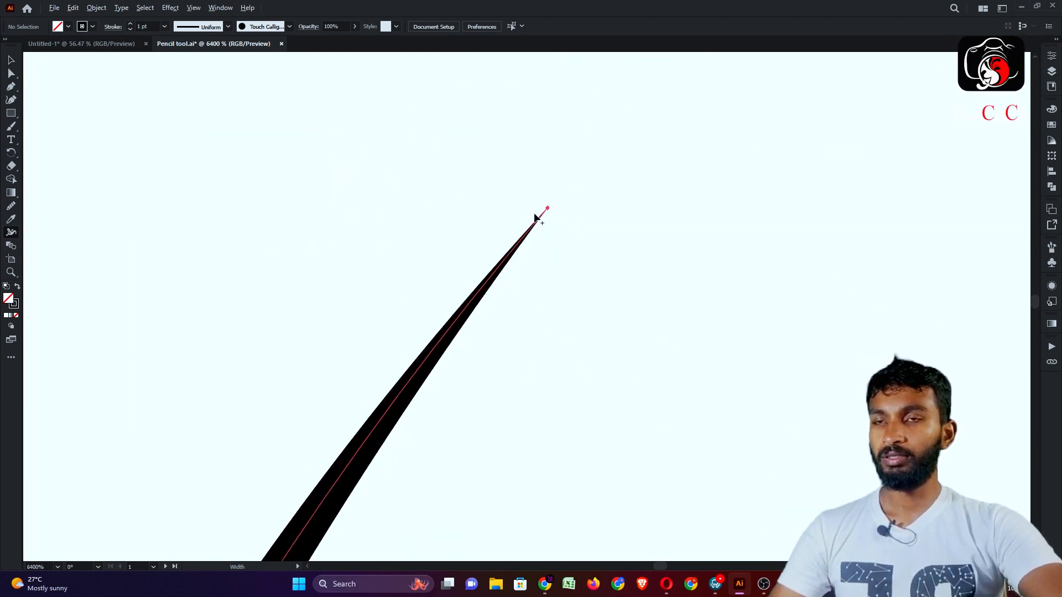
scroll(553, 230, "down", 12)
scroll(503, 343, "up", 2)
scroll(484, 340, "down", 5)
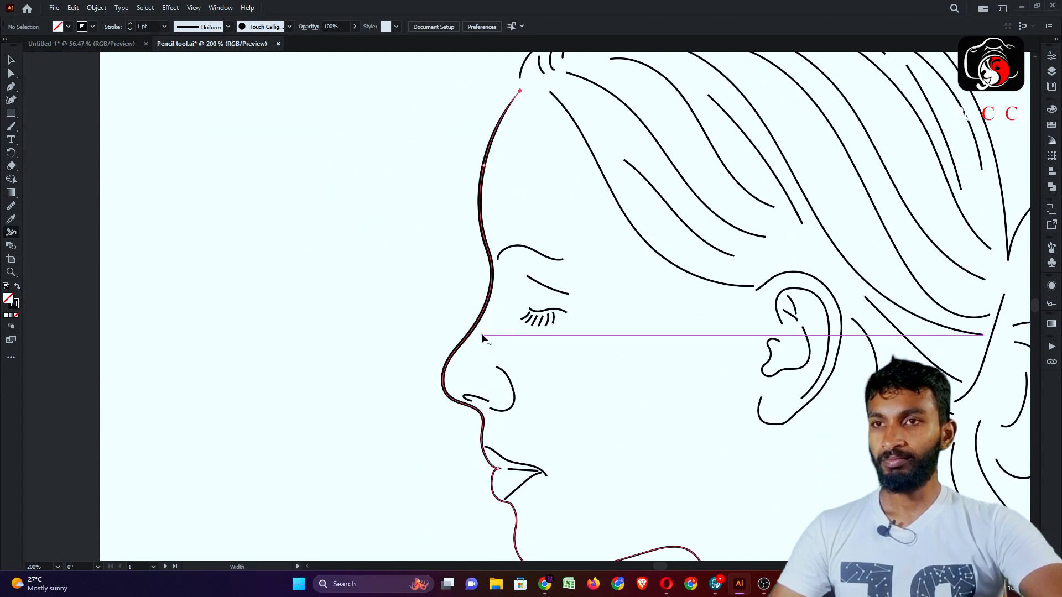
Taper the lower end of the face outline, at the base of the neck, to a sharp point
scroll(518, 331, "up", 5)
scroll(481, 320, "down", 7)
scroll(582, 406, "up", 6)
scroll(617, 363, "down", 3)
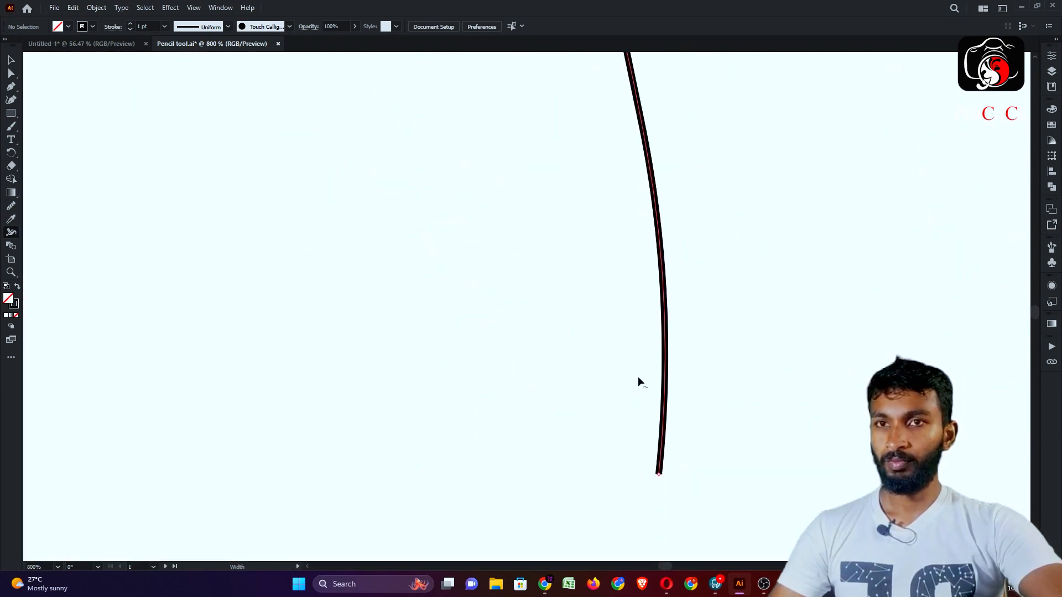
scroll(671, 462, "up", 5)
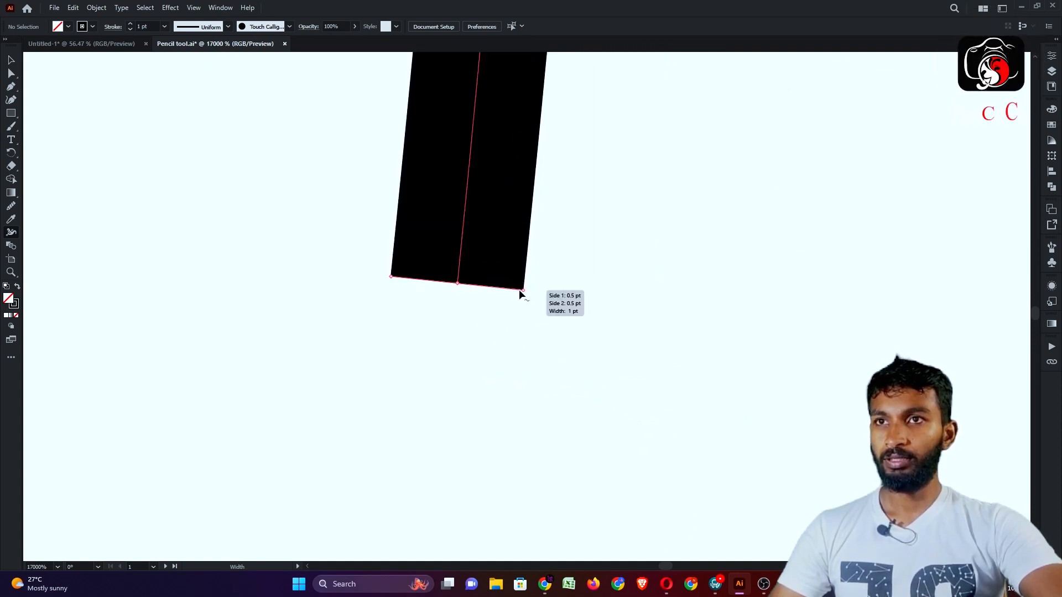
left_click_drag(523, 290, 458, 284)
scroll(491, 288, "up", 5)
scroll(531, 329, "down", 10)
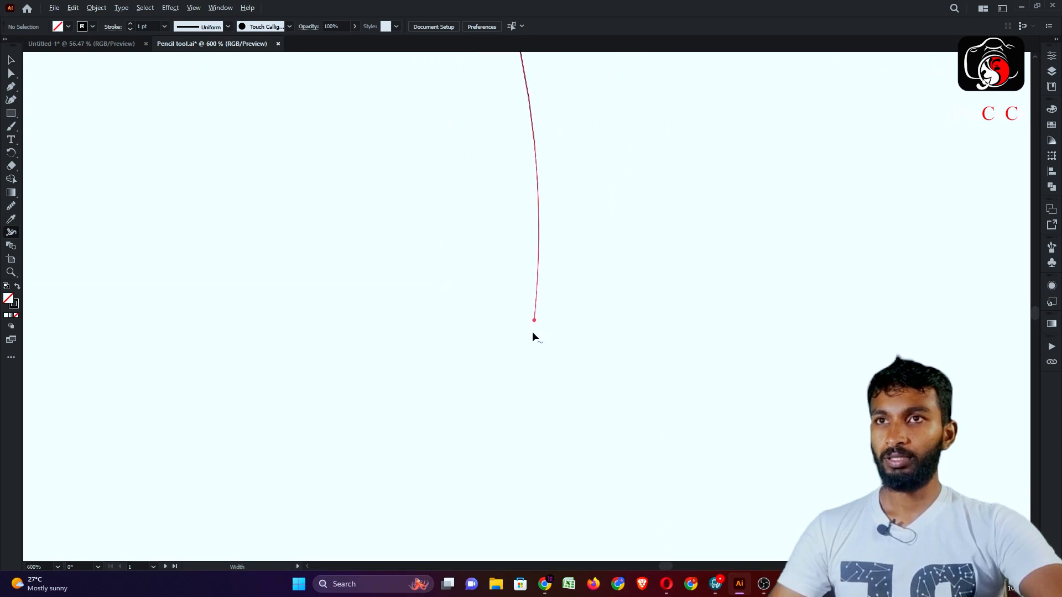
Add a width point to the face outline at the chin and thicken the stroke there
scroll(445, 180, "up", 5)
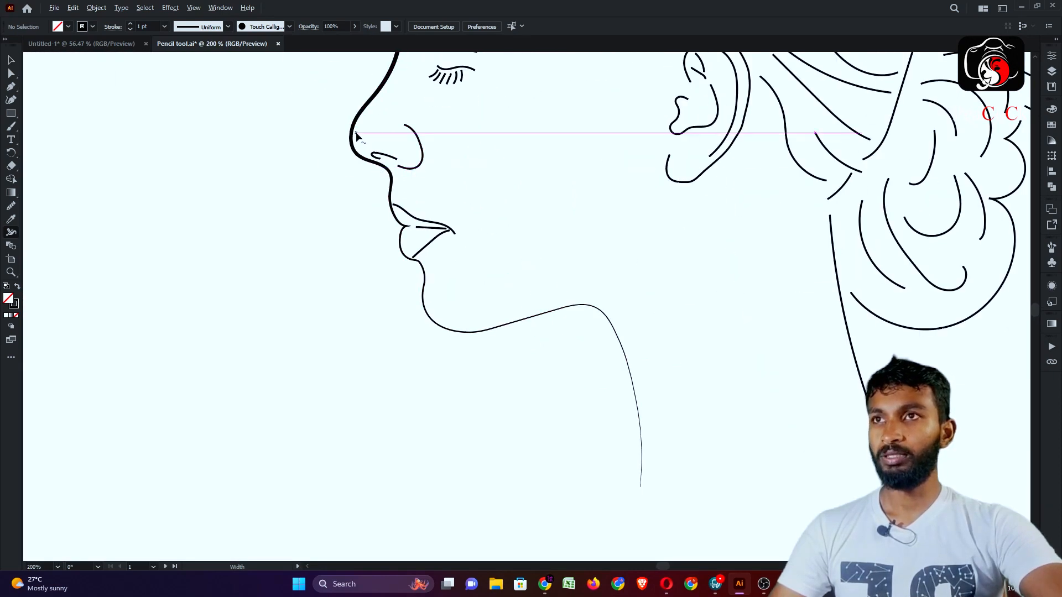
scroll(357, 137, "up", 2)
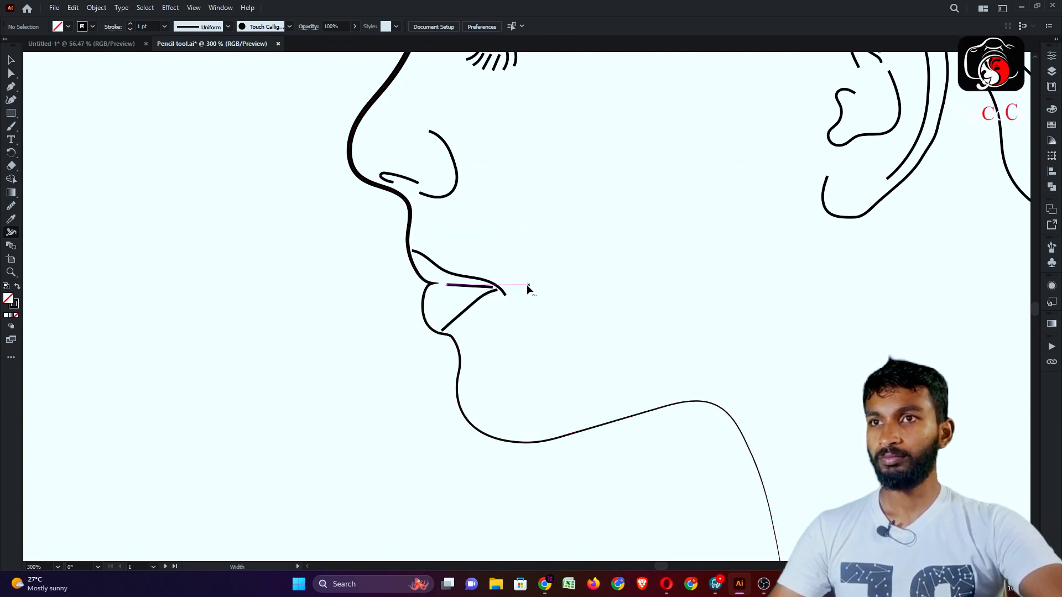
scroll(492, 300, "down", 5)
scroll(475, 220, "up", 3)
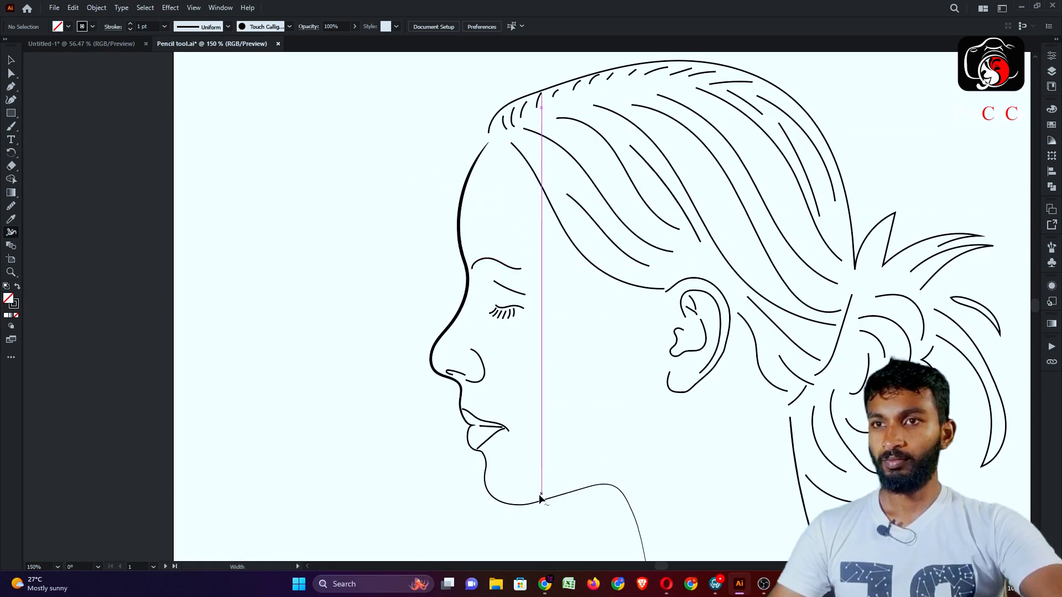
scroll(540, 492, "up", 4)
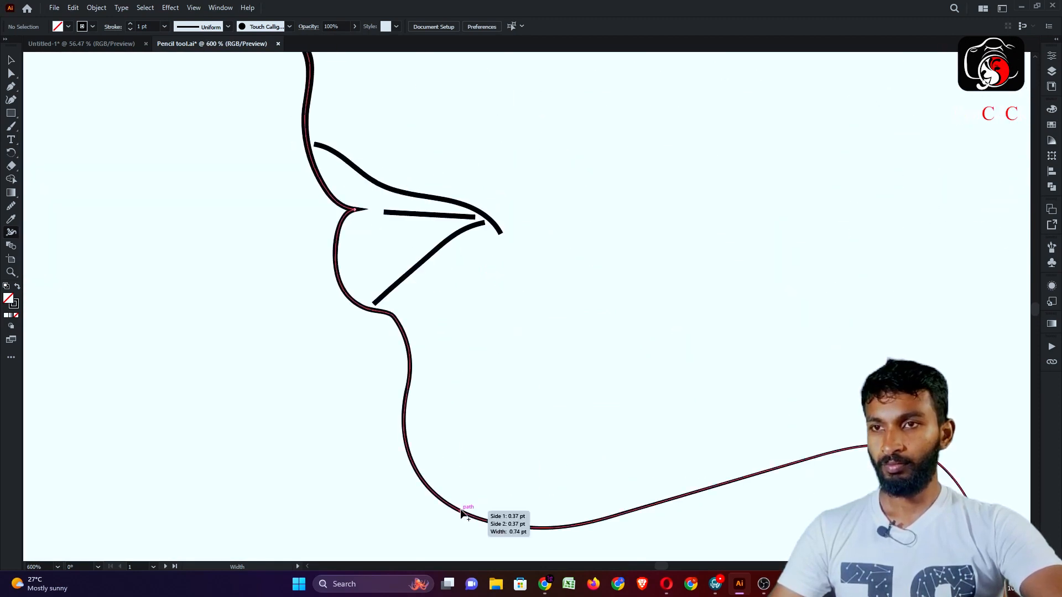
left_click_drag(465, 514, 468, 511)
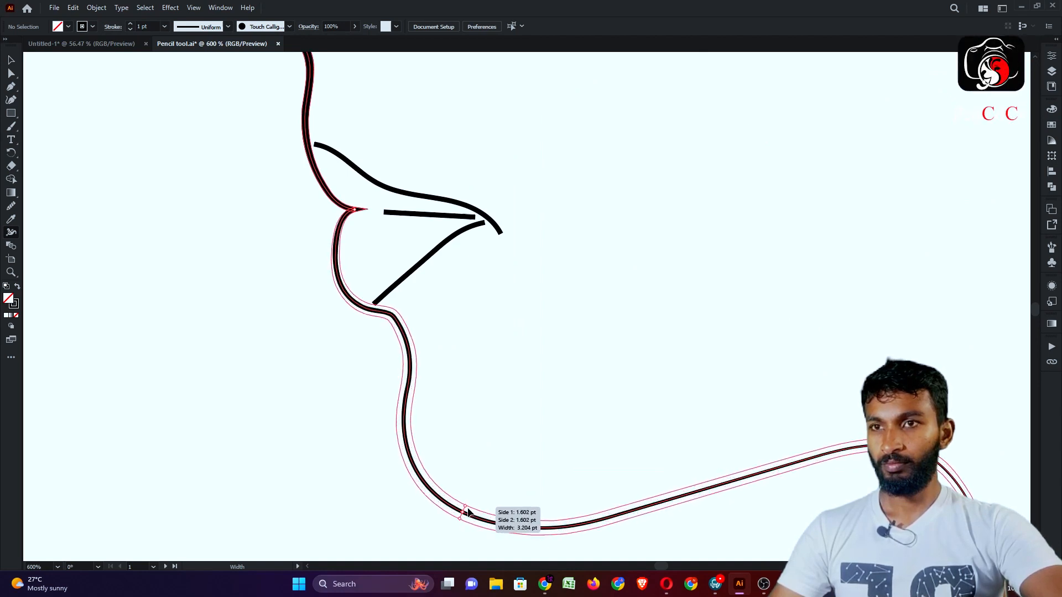
scroll(468, 511, "down", 5)
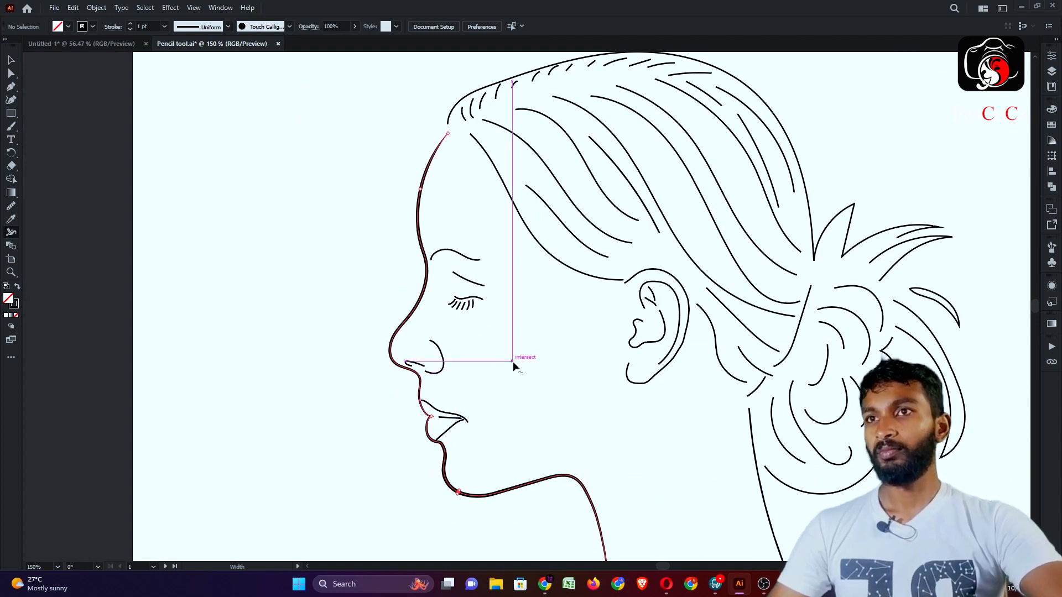
Add a width point at the middle of the curve outlining the nose wing and thicken it slightly
scroll(425, 178, "up", 6)
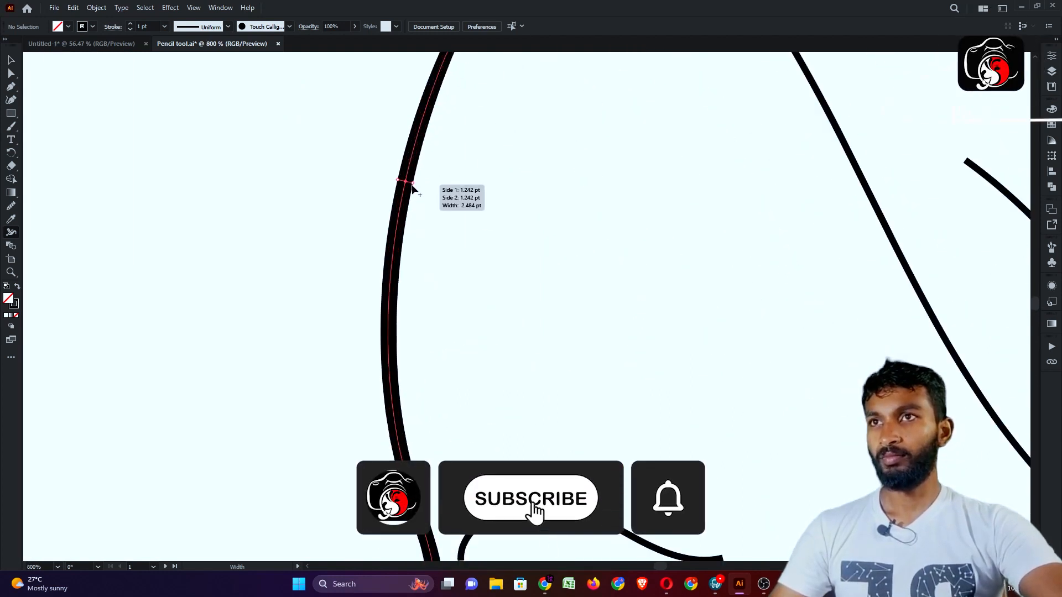
scroll(414, 184, "down", 6)
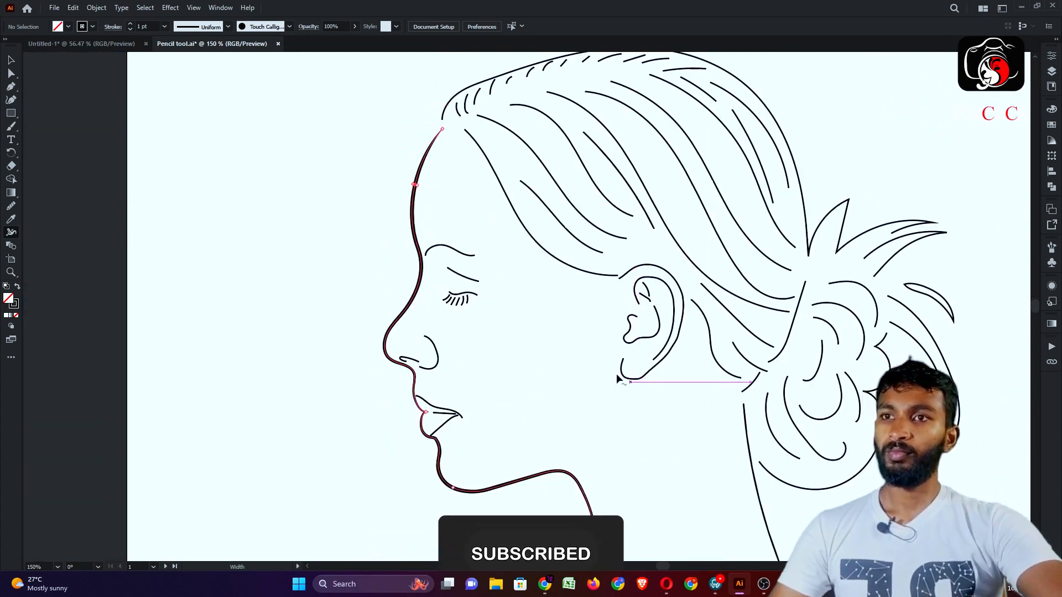
scroll(439, 336, "up", 6)
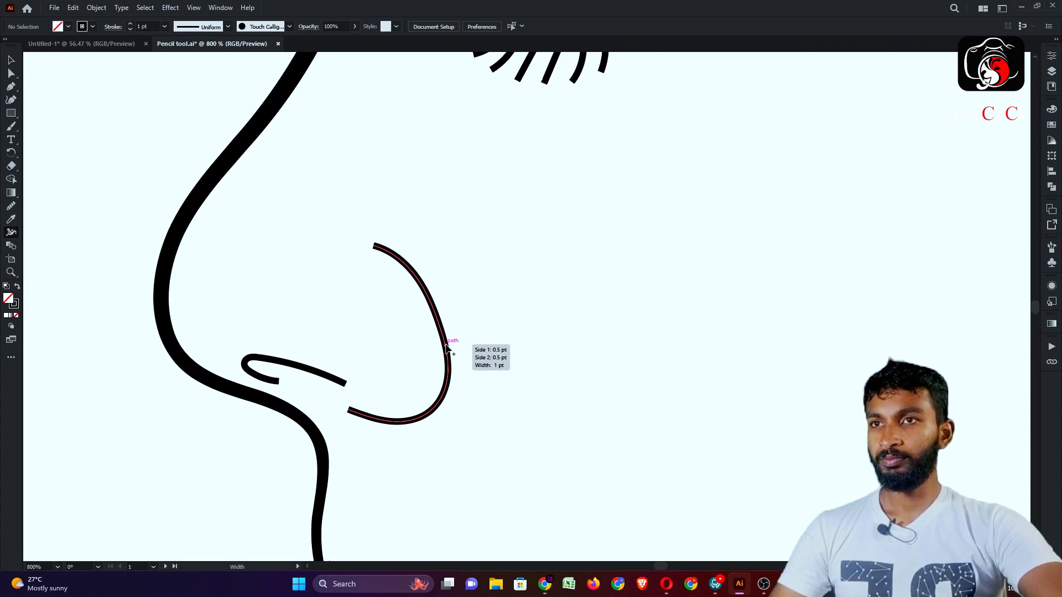
left_click_drag(447, 348, 451, 344)
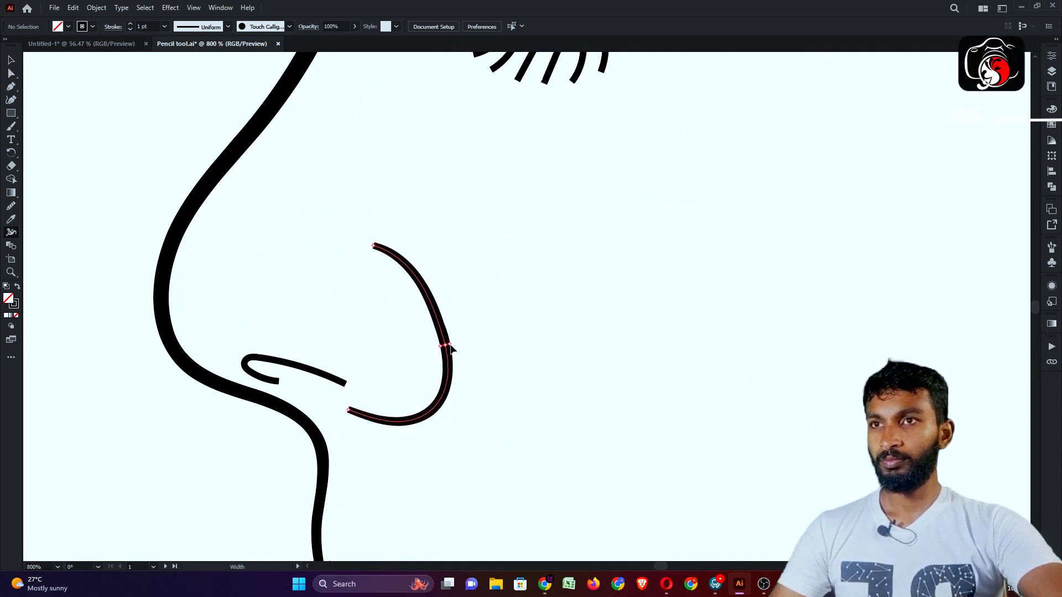
Taper both ends of the nose wing curve to sharp points
scroll(363, 216, "up", 6)
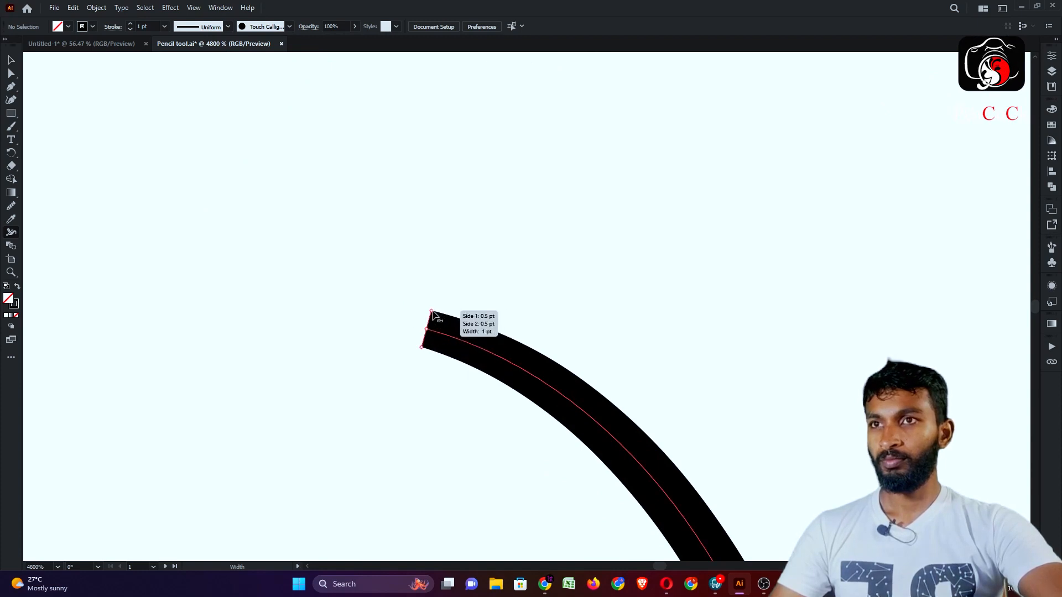
left_click_drag(434, 312, 427, 326)
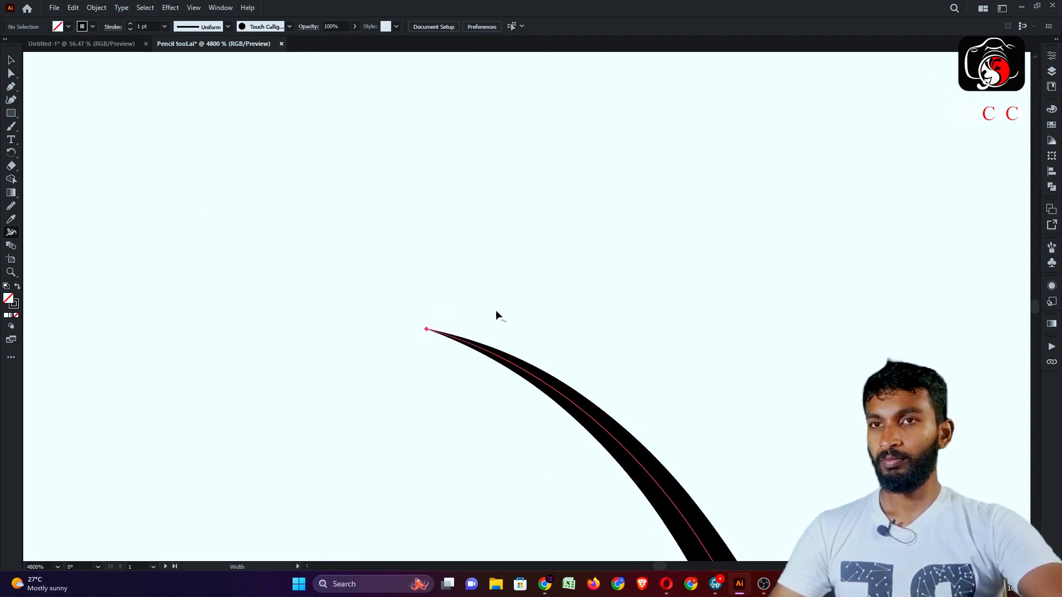
scroll(476, 318, "down", 4)
scroll(502, 310, "down", 2)
scroll(479, 367, "up", 10)
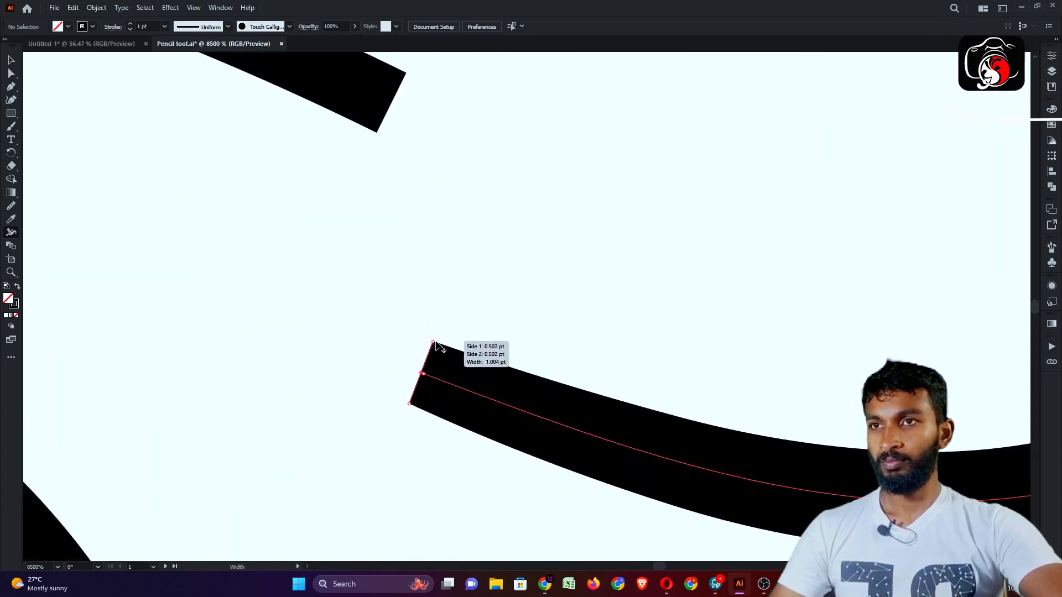
left_click_drag(434, 344, 423, 370)
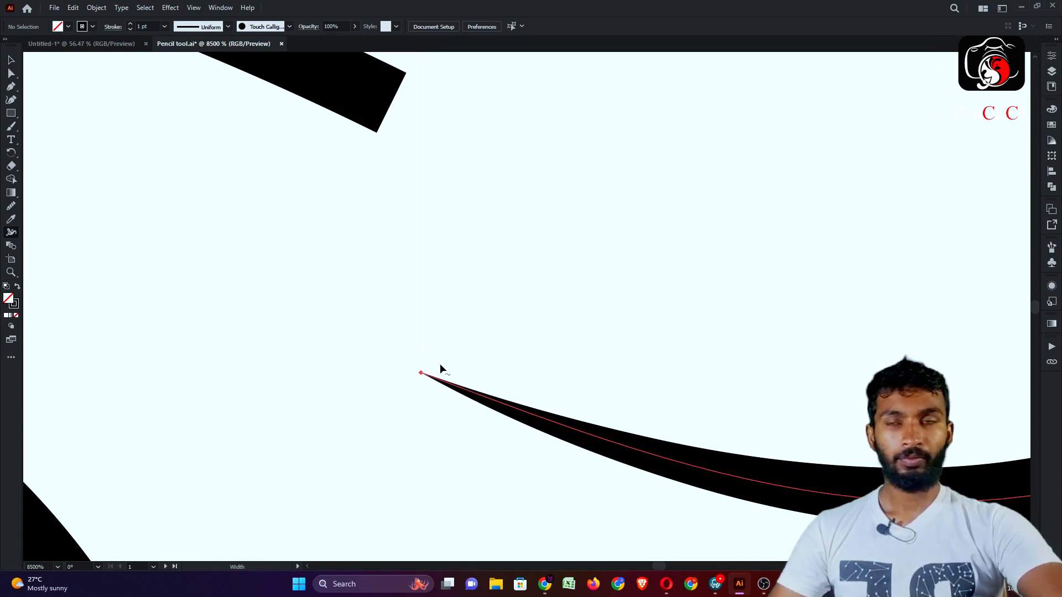
scroll(450, 339, "down", 7)
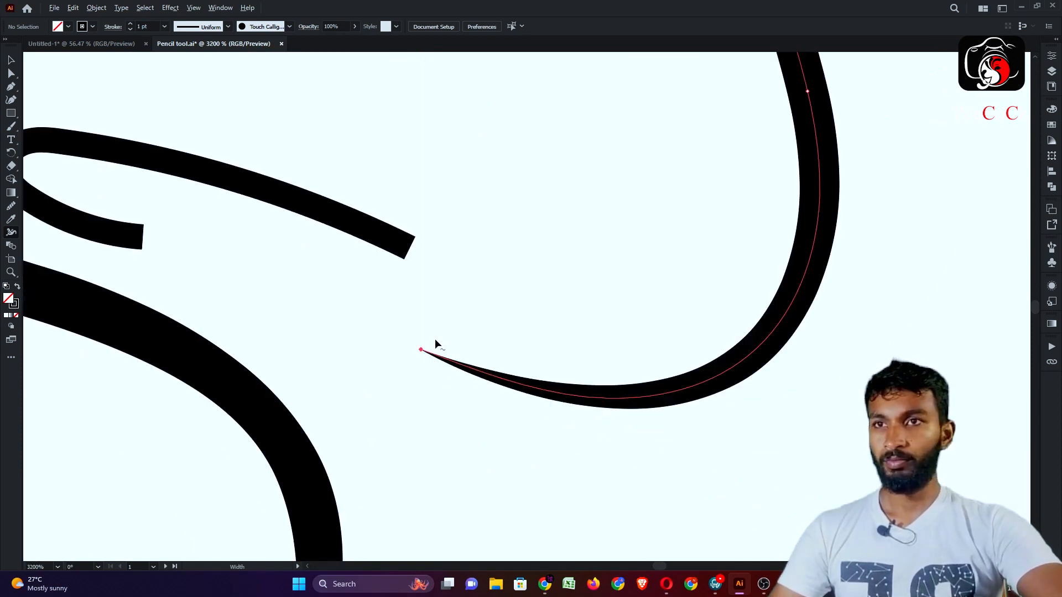
Add a width point at the bend of the small nostril line and taper both of its ends to points
scroll(369, 298, "up", 4)
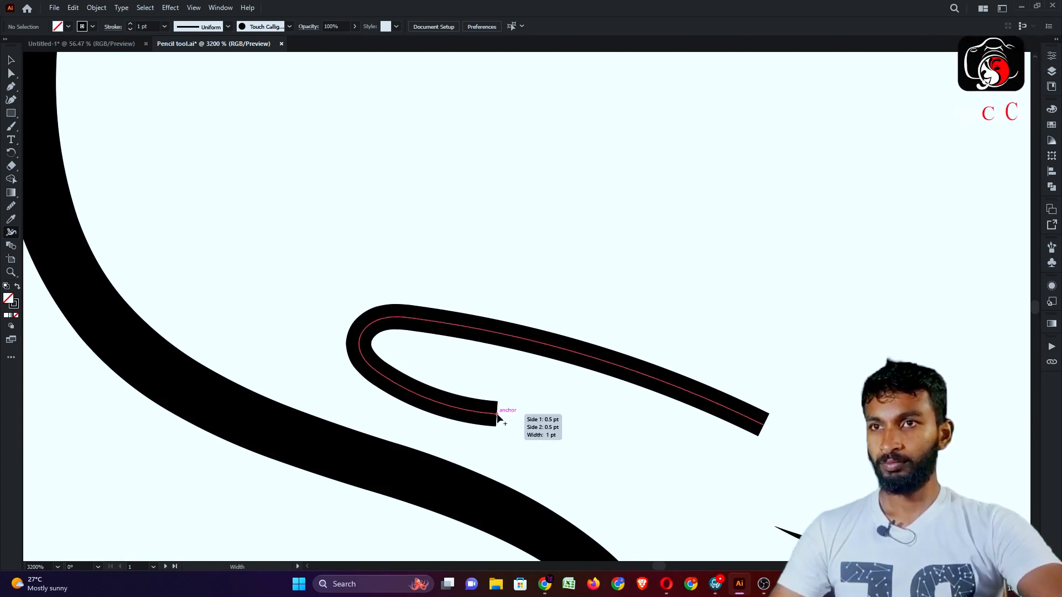
left_click_drag(363, 344, 374, 349)
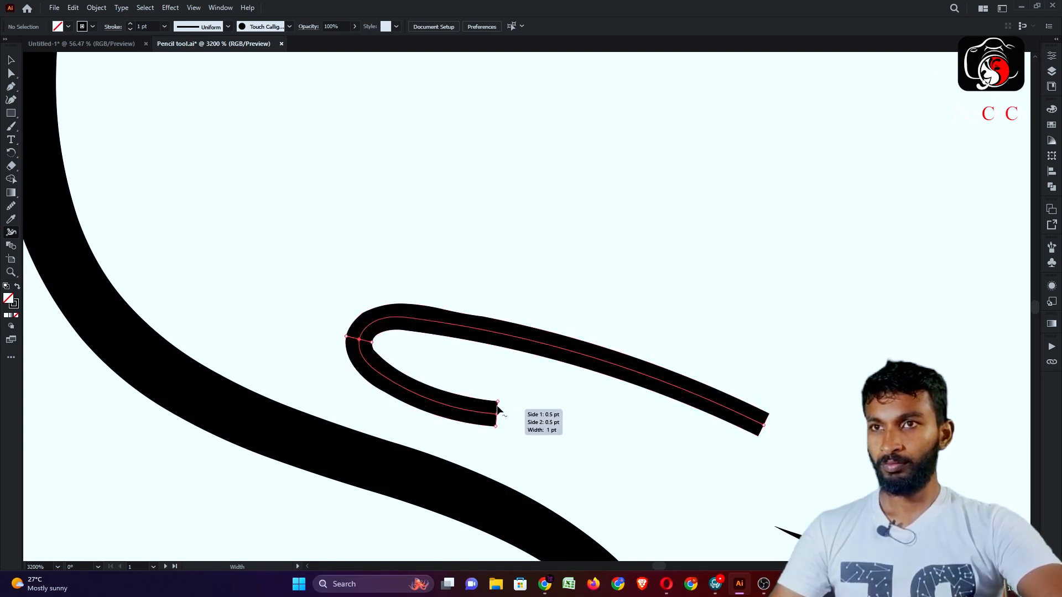
left_click_drag(496, 407, 497, 415)
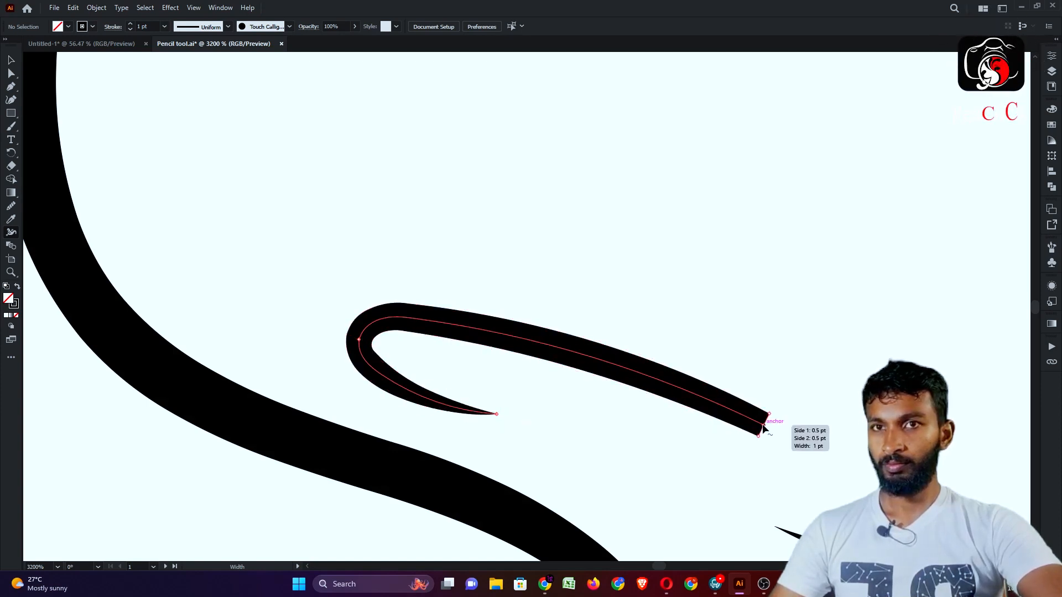
left_click_drag(768, 412, 764, 426)
scroll(597, 429, "down", 4)
scroll(632, 416, "down", 1)
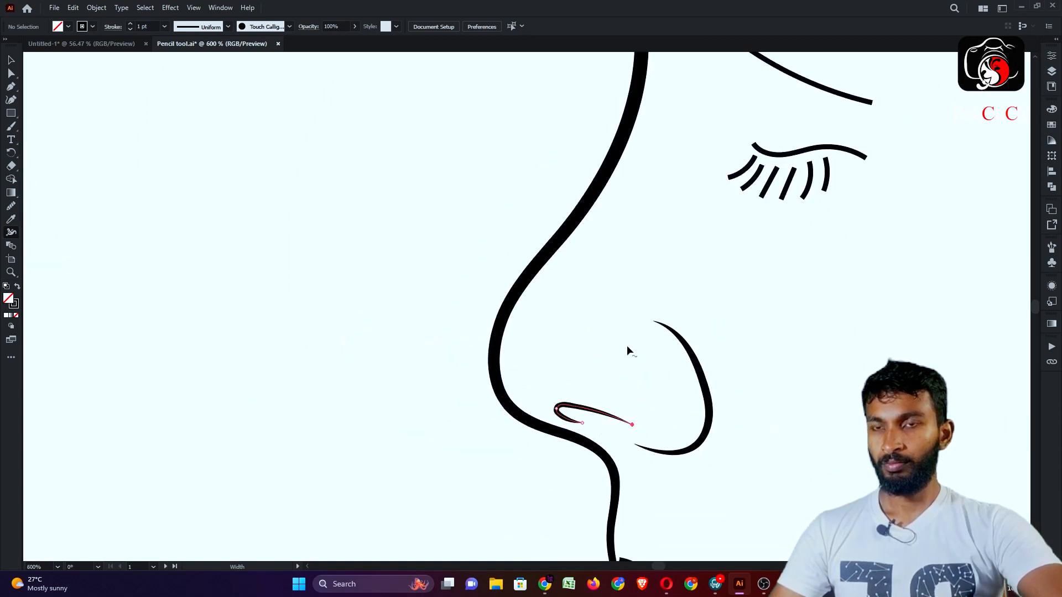
Add a width point at the middle of the closed eyelid curve and taper its end nearest the nose to a point
scroll(479, 384, "down", 2)
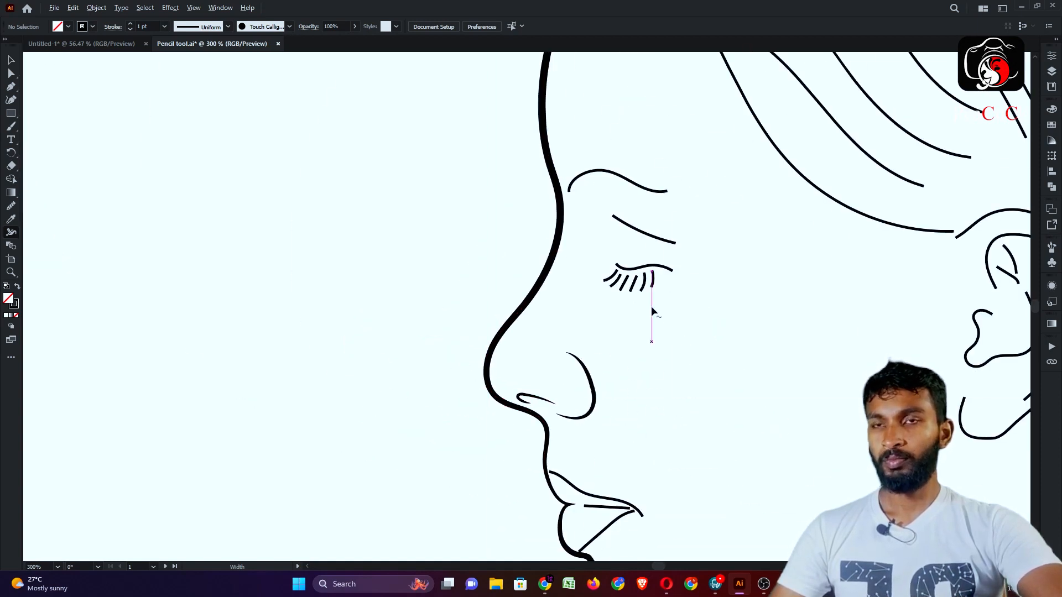
scroll(648, 238, "up", 5)
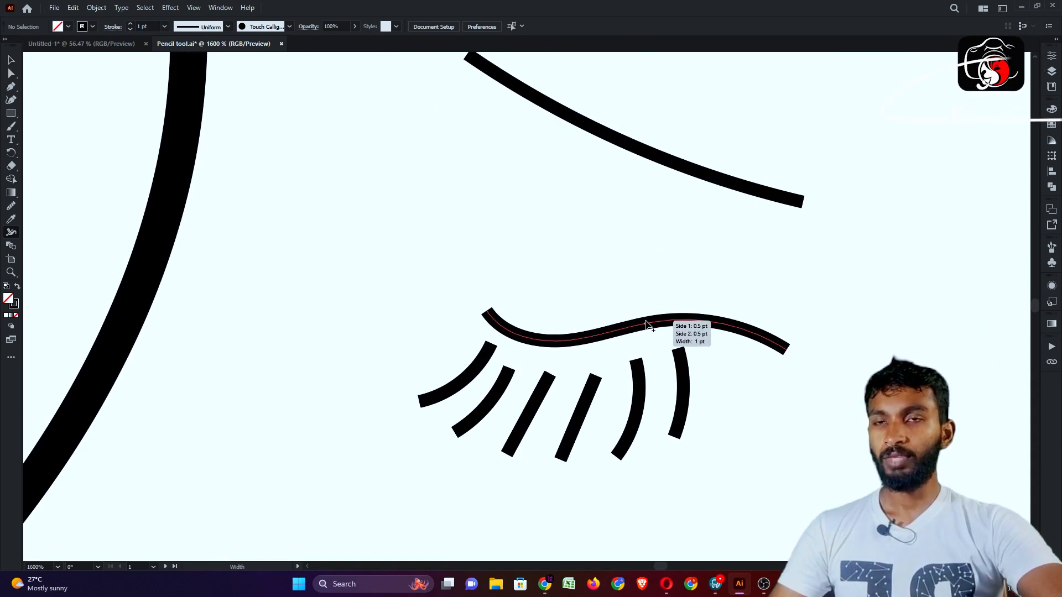
left_click_drag(645, 323, 645, 327)
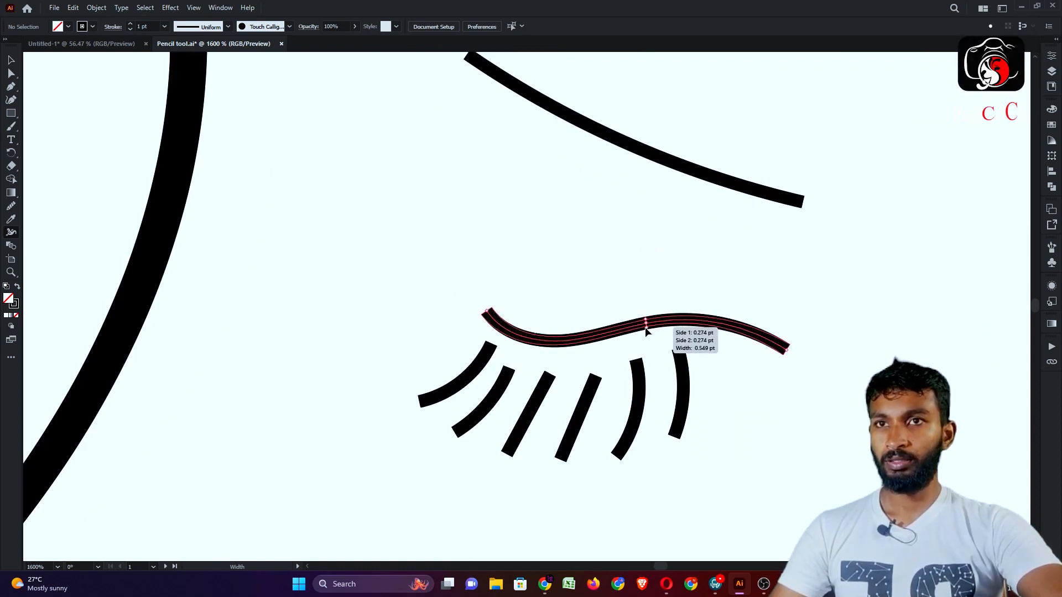
scroll(645, 327, "up", 2)
left_click_drag(651, 336, 652, 343)
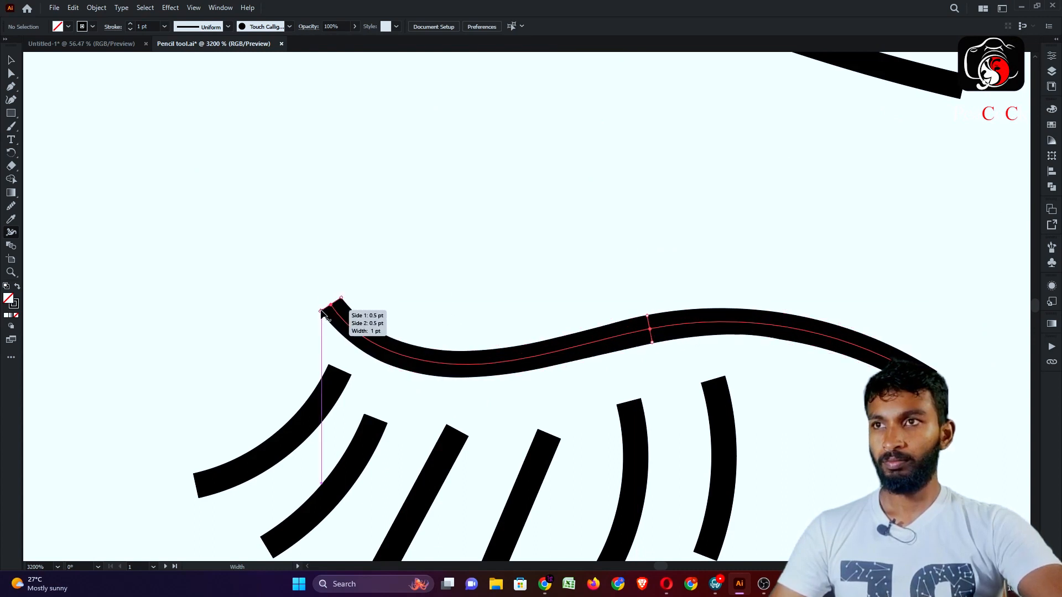
left_click_drag(327, 314, 332, 304)
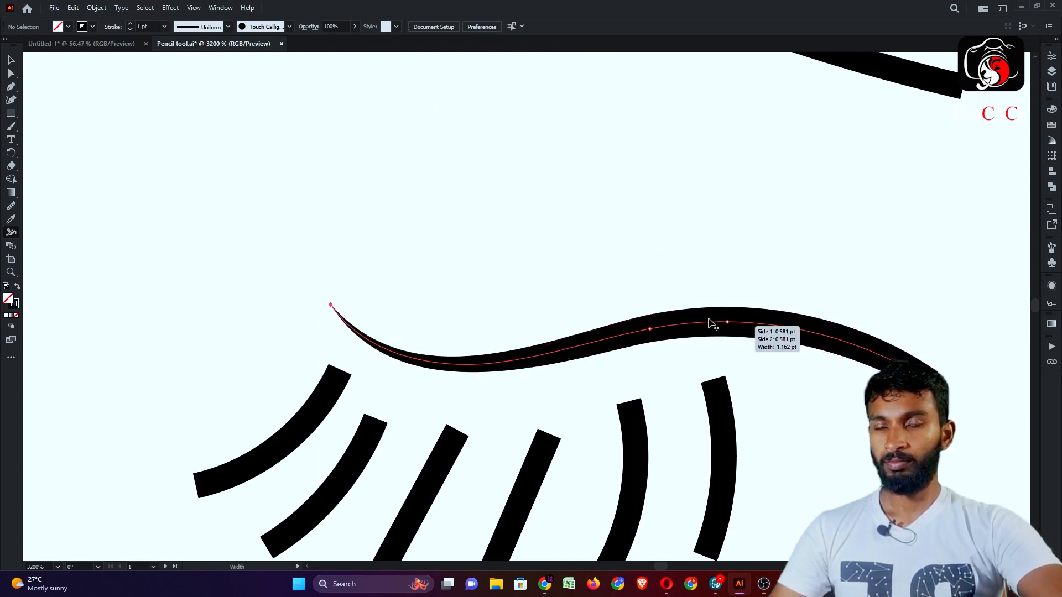
Taper the outer end of the closed eyelid curve to a sharp point with zero width
scroll(741, 336, "down", 3)
scroll(510, 317, "down", 4)
scroll(616, 313, "up", 5)
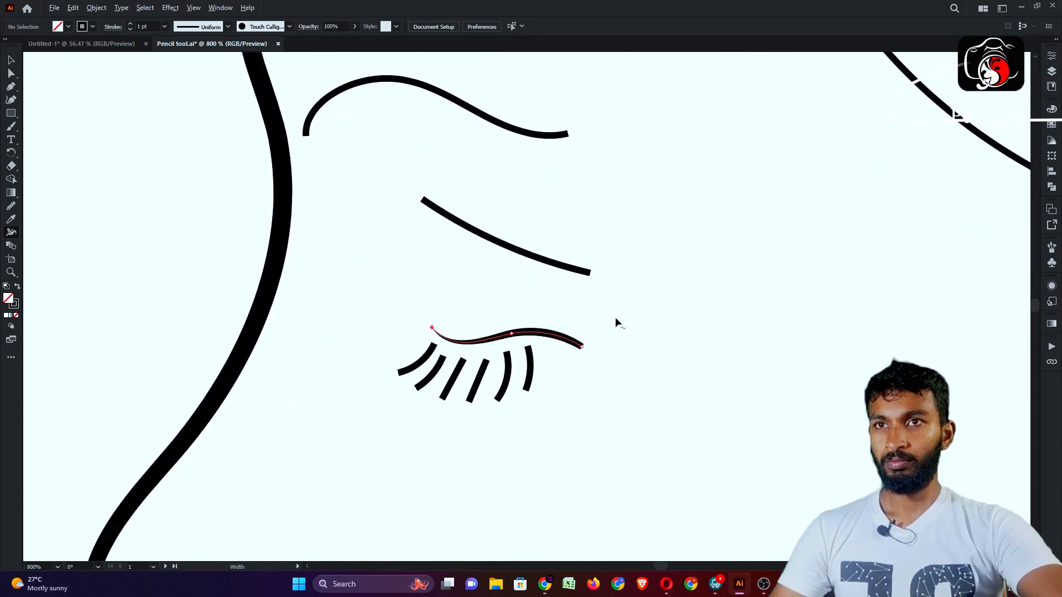
scroll(562, 350, "up", 6)
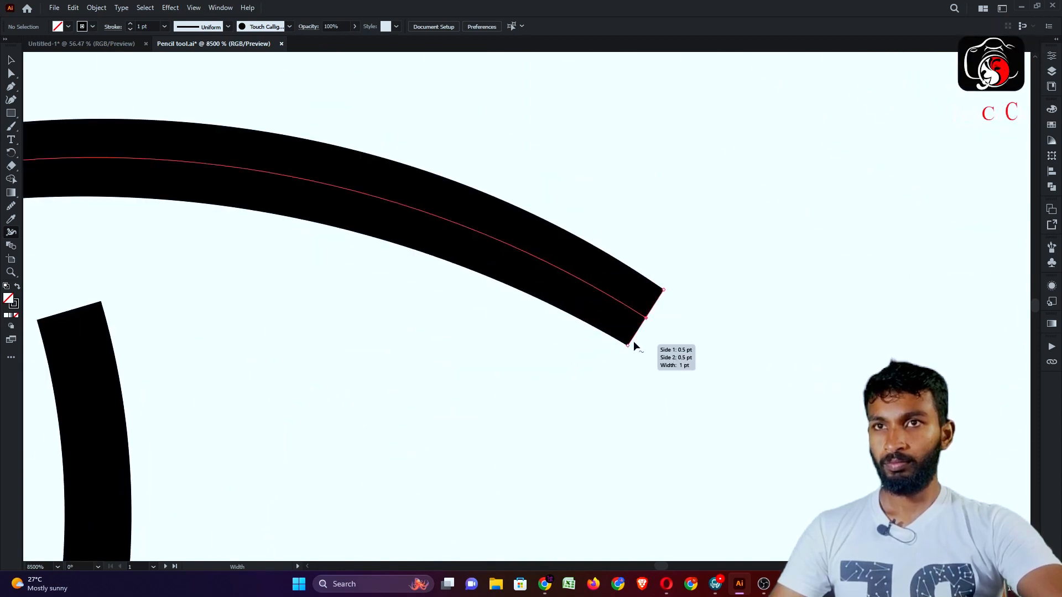
left_click_drag(628, 346, 648, 318)
scroll(671, 288, "down", 8)
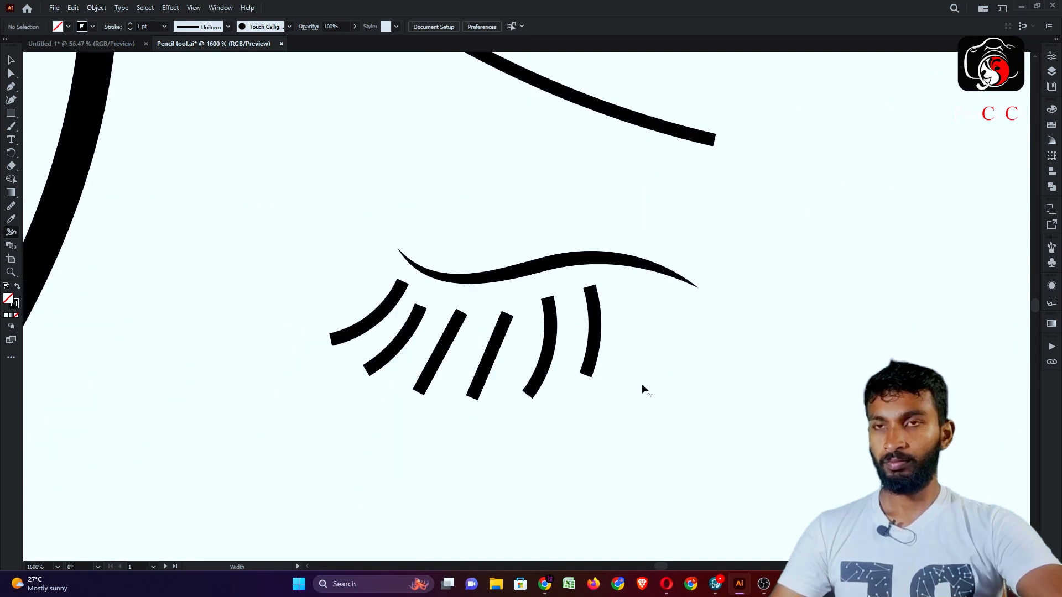
Thicken the crease line above the eyelid with a width point at its middle and taper its outer end to a point
scroll(515, 311, "up", 4)
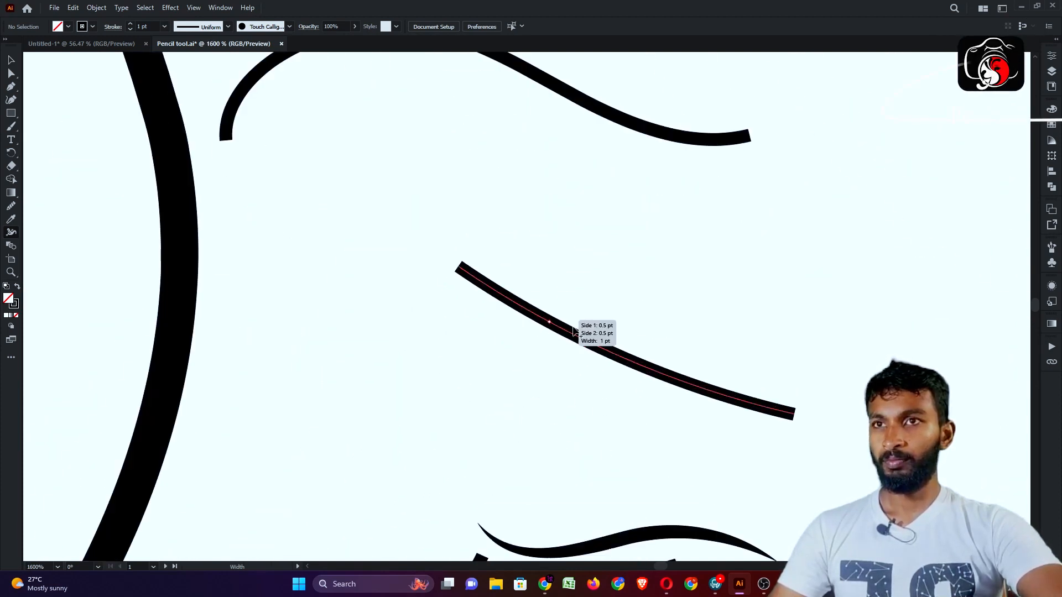
left_click_drag(606, 350, 614, 338)
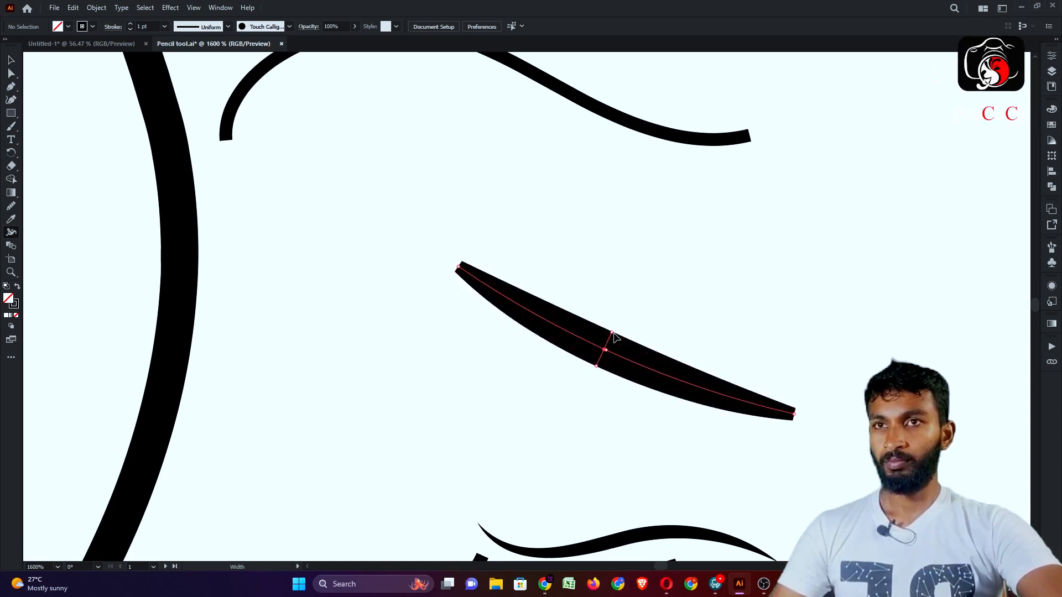
left_click_drag(455, 271, 467, 262)
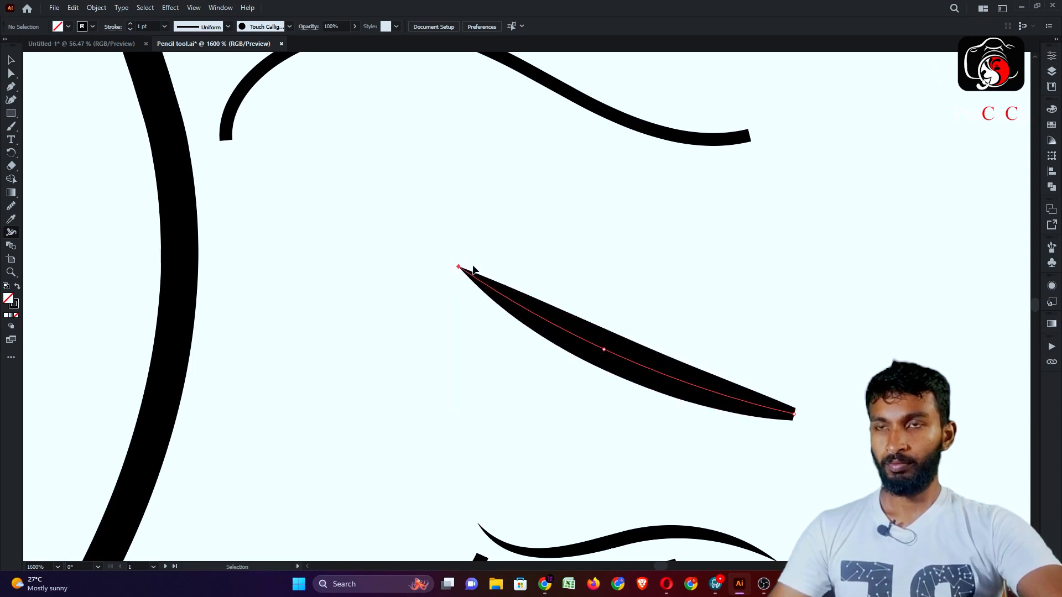
key("ctrl+z")
left_click_drag(792, 420, 802, 397)
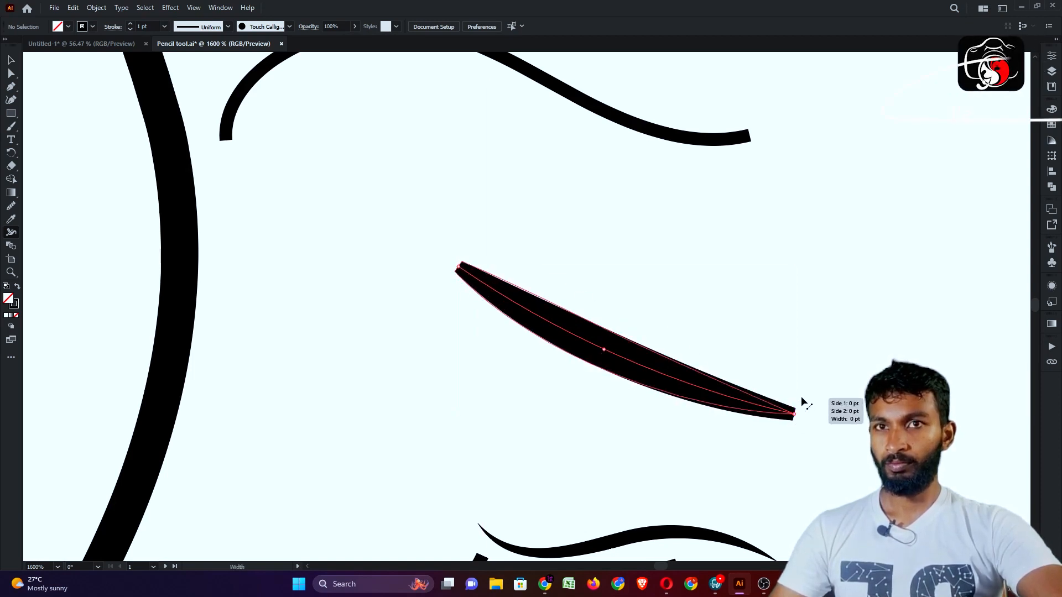
Narrow the crease line above the eyelid at its middle width point
scroll(467, 272, "up", 3)
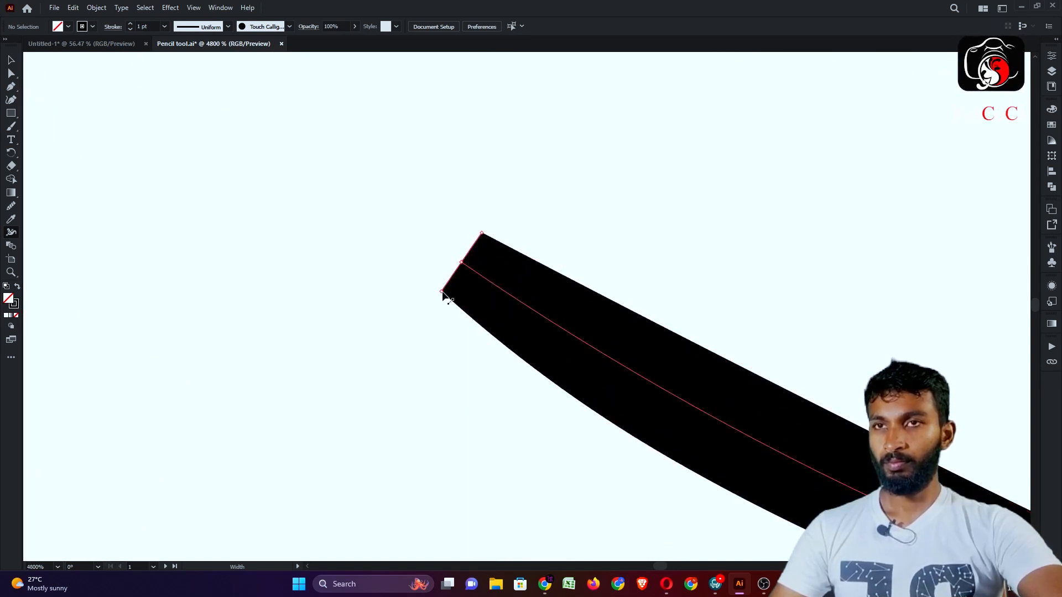
scroll(446, 277, "down", 7)
scroll(562, 339, "down", 2)
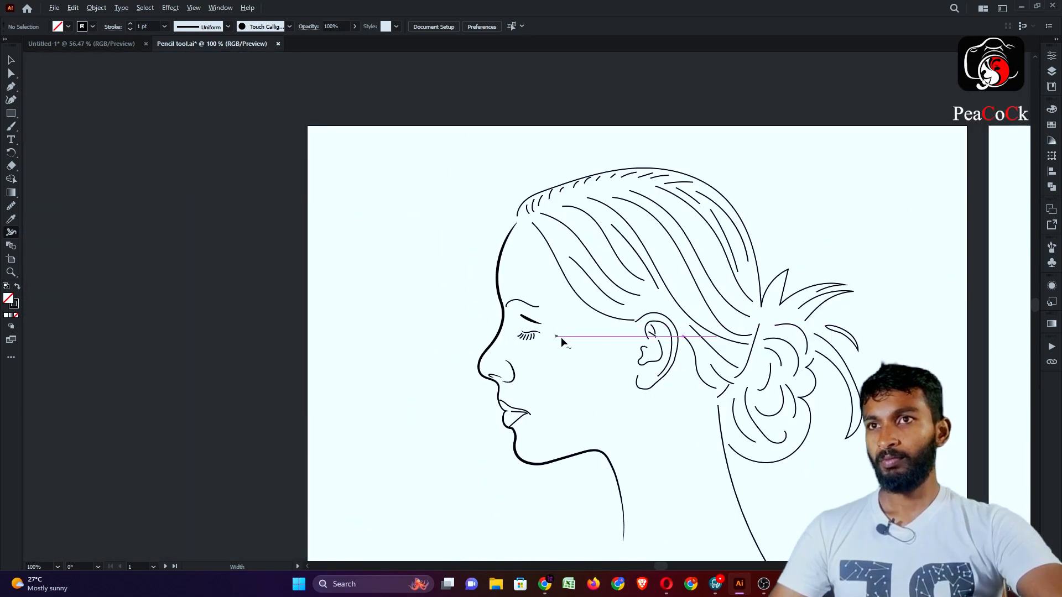
scroll(541, 320, "up", 8)
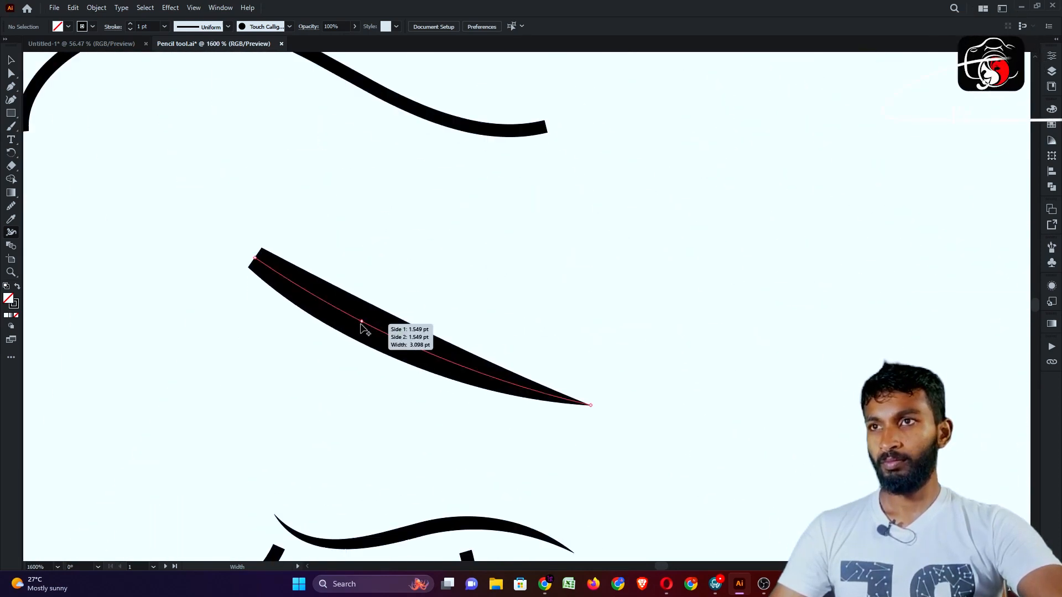
scroll(367, 326, "up", 6)
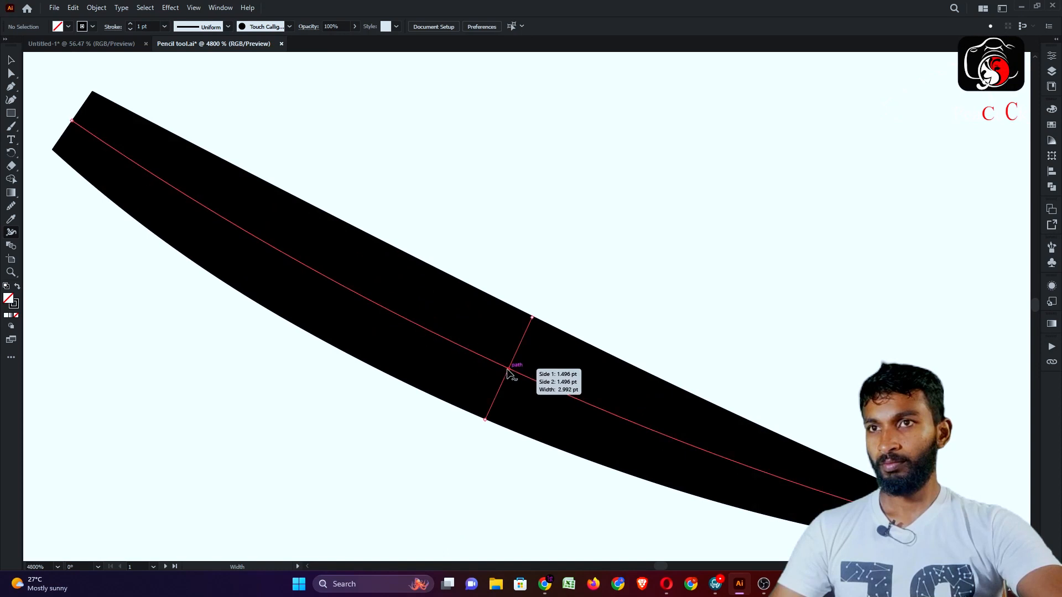
mouse_move(486, 426)
left_mouse_down()
mouse_move(498, 394)
mouse_move(489, 381)
left_mouse_up()
scroll(497, 380, "down", 10)
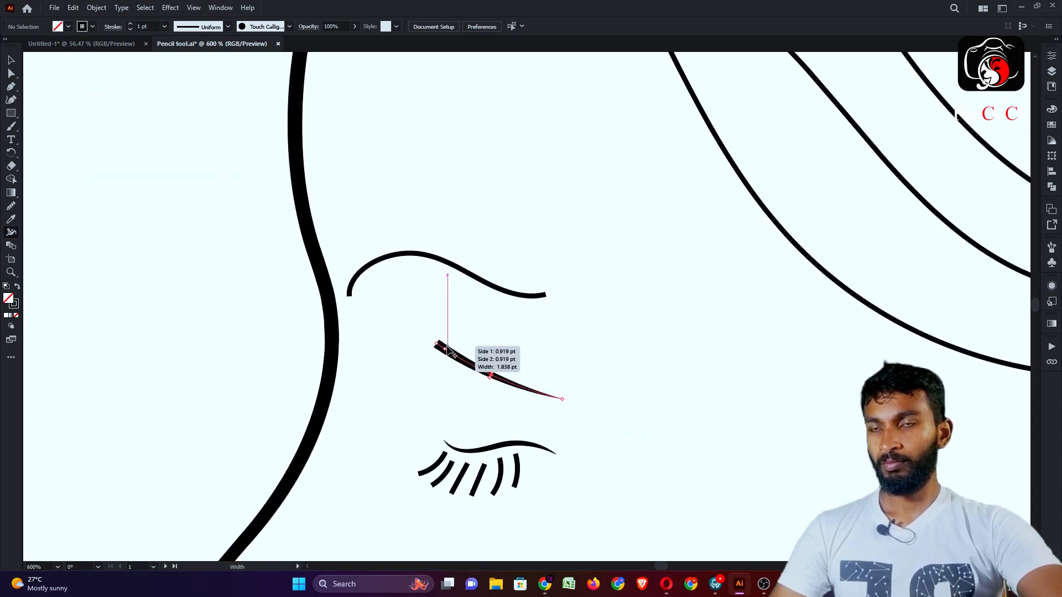
Examine the varied strokes of the face up close and in the whole portrait
scroll(523, 354, "down", 5)
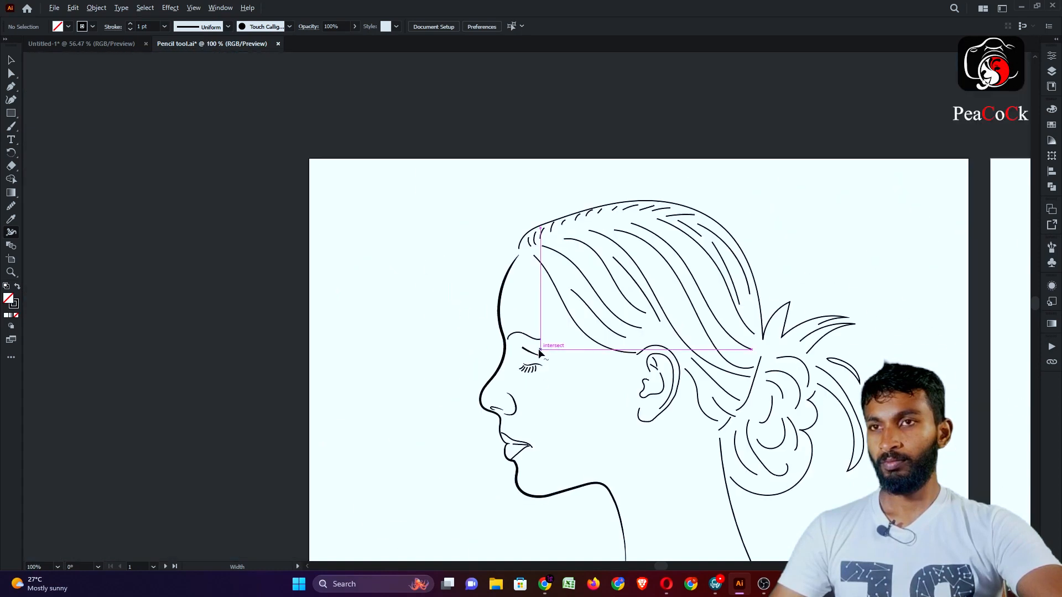
scroll(539, 349, "up", 3)
scroll(536, 356, "up", 2)
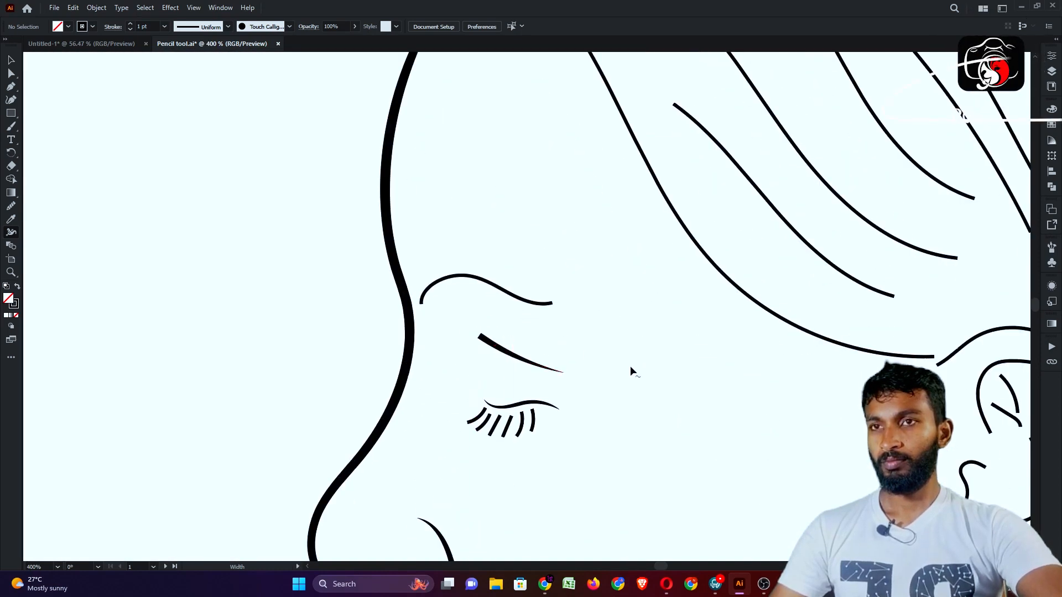
scroll(615, 360, "down", 1)
scroll(518, 415, "down", 4)
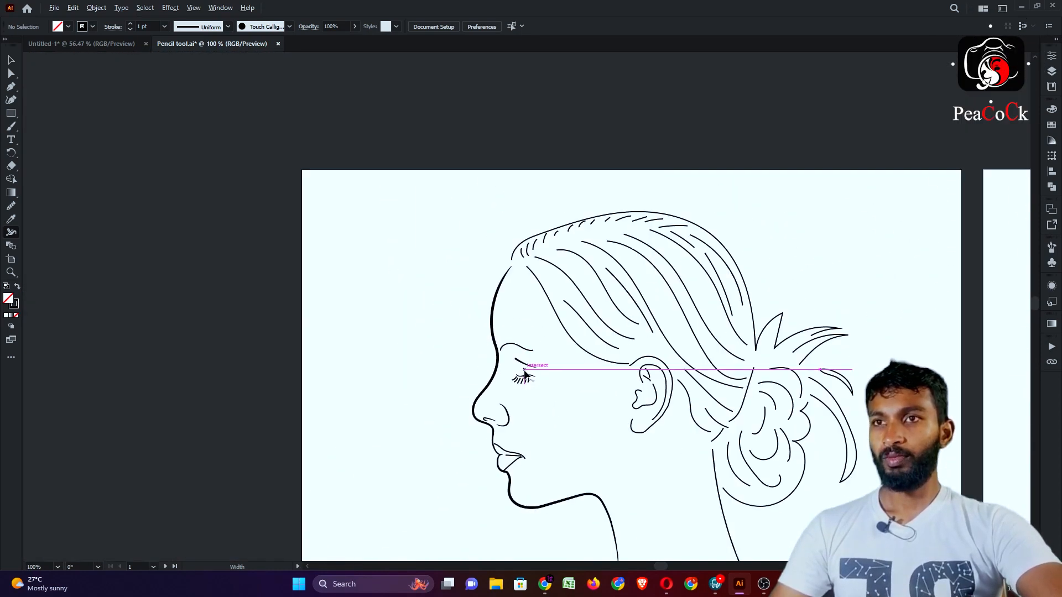
scroll(547, 428, "up", 3)
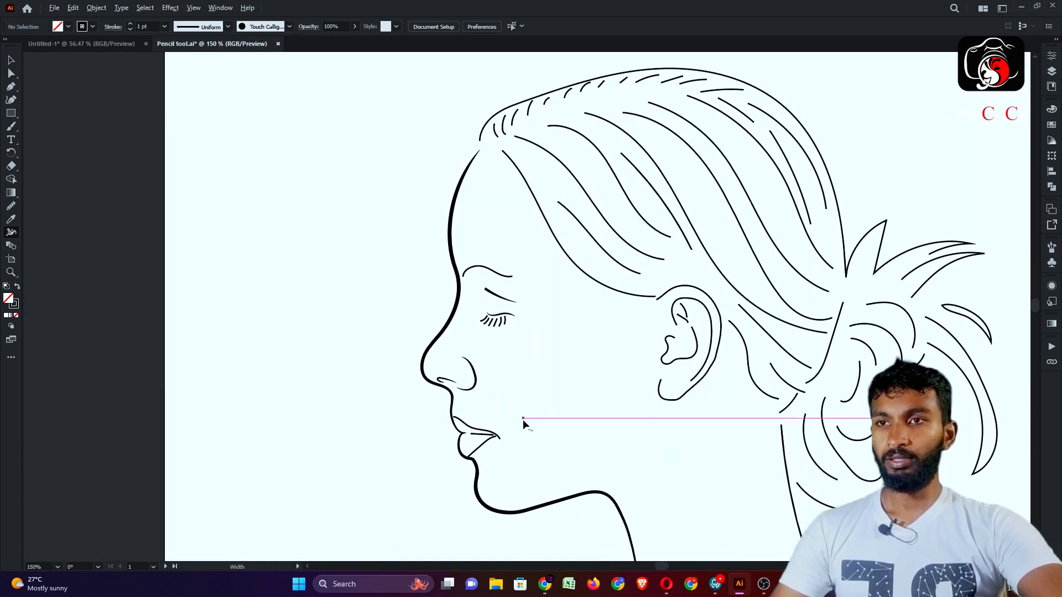
scroll(496, 412, "up", 2)
scroll(365, 340, "down", 2)
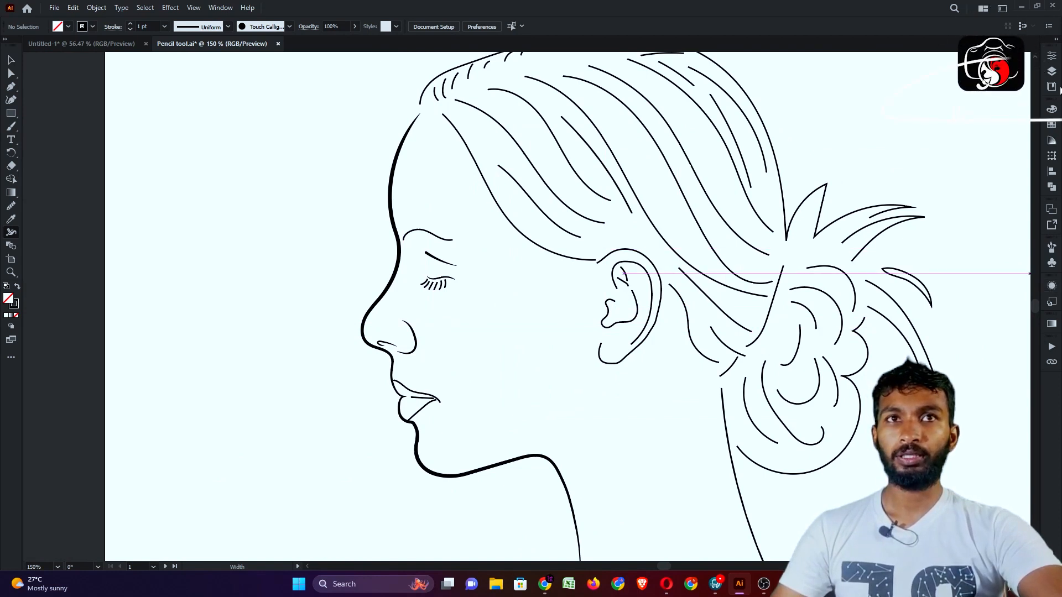
Show the object properties and select all the strokes of the ear
left_click(1050, 57)
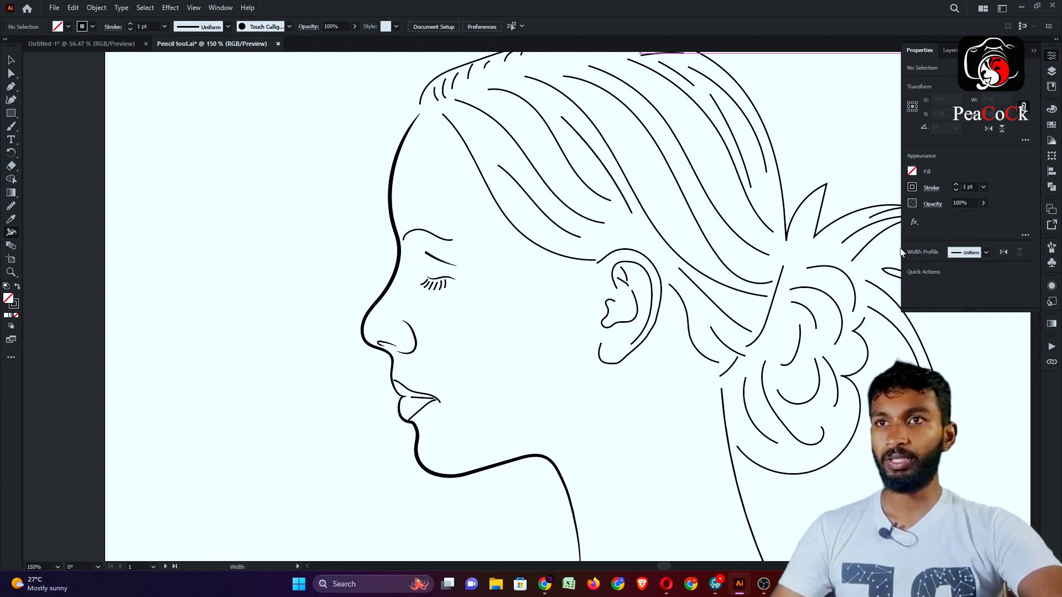
scroll(354, 194, "down", 1)
scroll(466, 200, "up", 2)
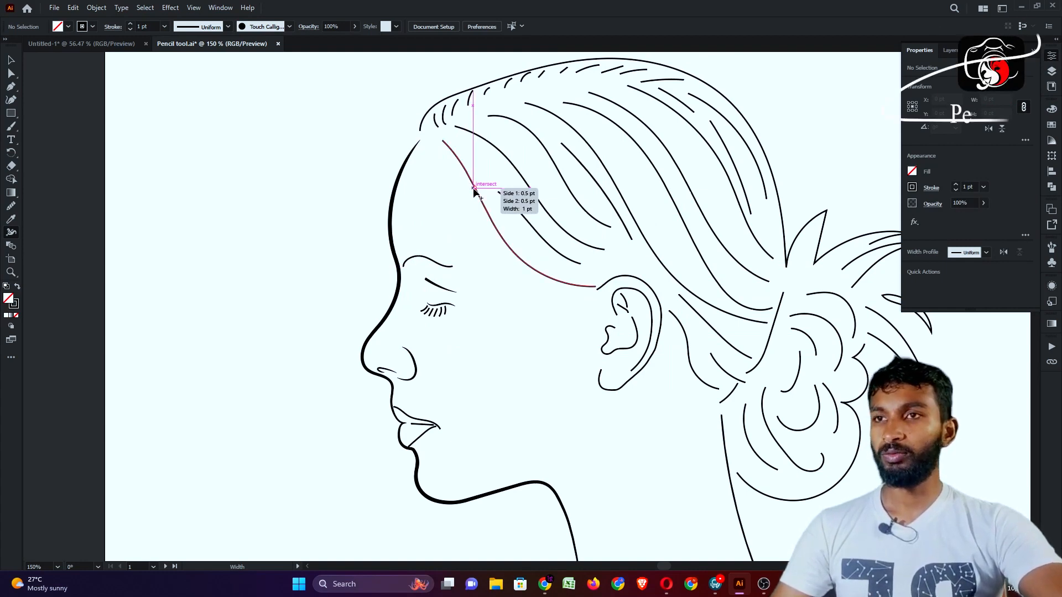
scroll(662, 326, "up", 3)
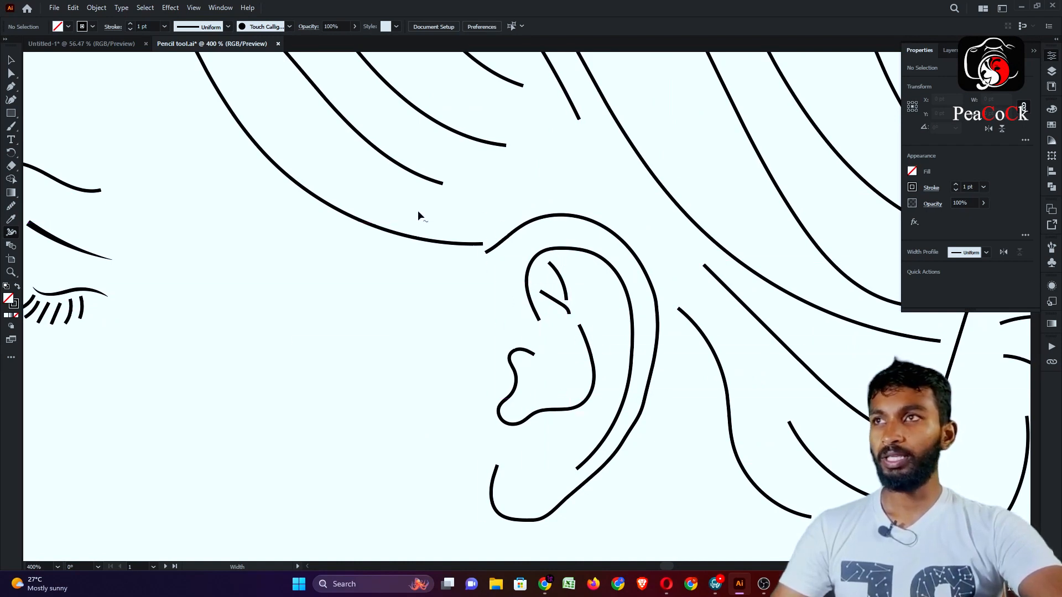
left_click(10, 61)
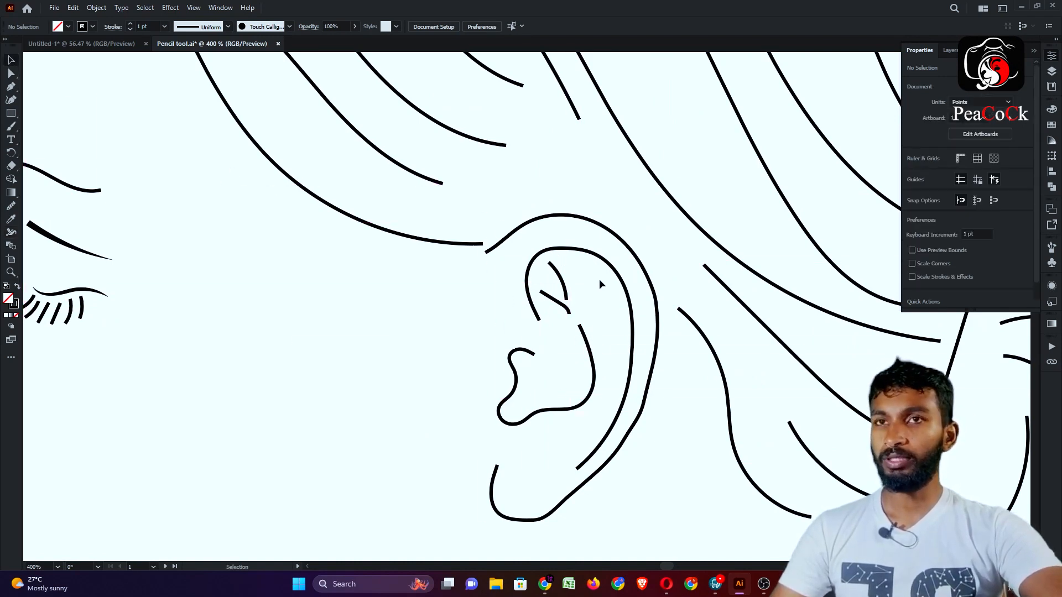
left_click_drag(500, 194, 626, 507)
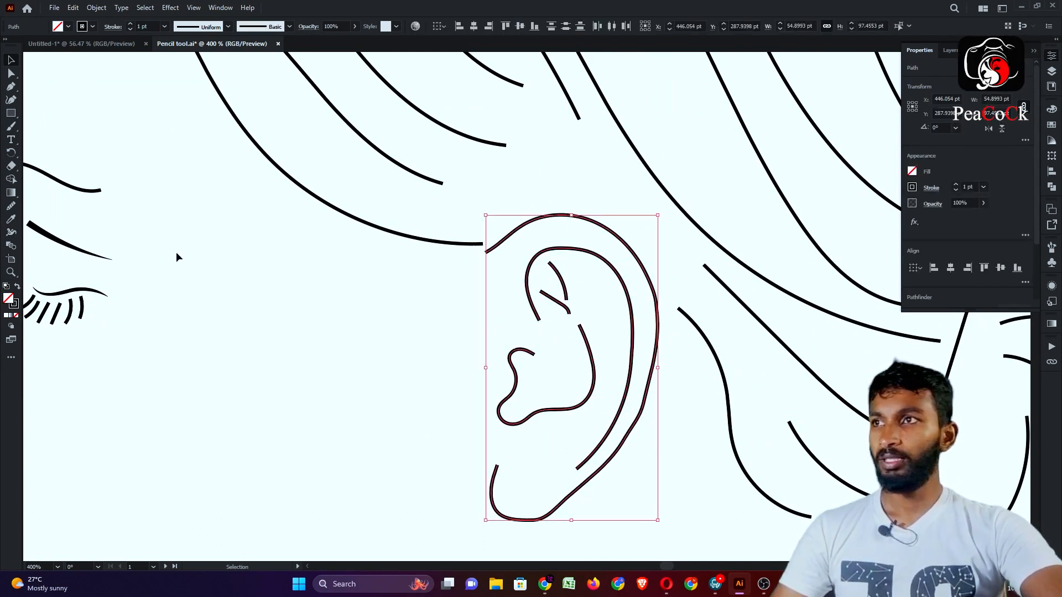
Thicken the small inner ear curve at its middle and apply the lens-shaped variable width profile to all selected ear strokes
left_click(11, 234)
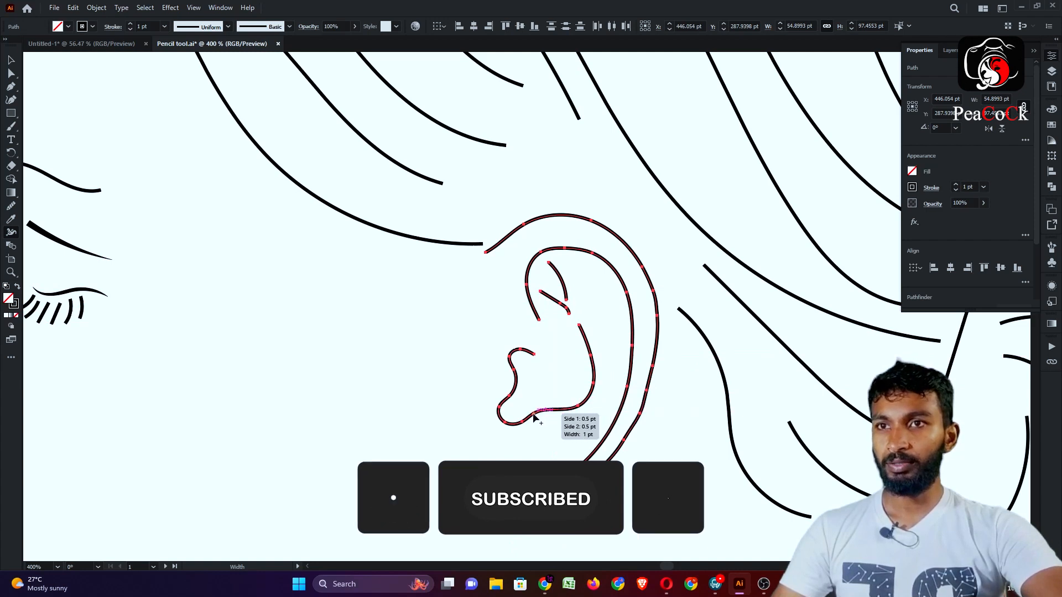
left_click_drag(560, 276, 566, 278)
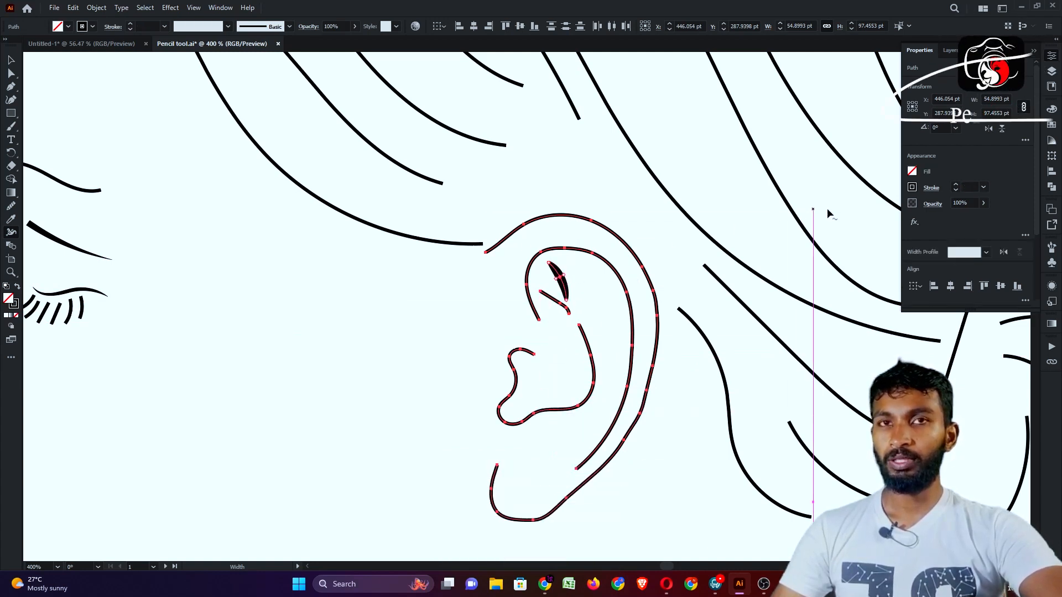
left_click(987, 254)
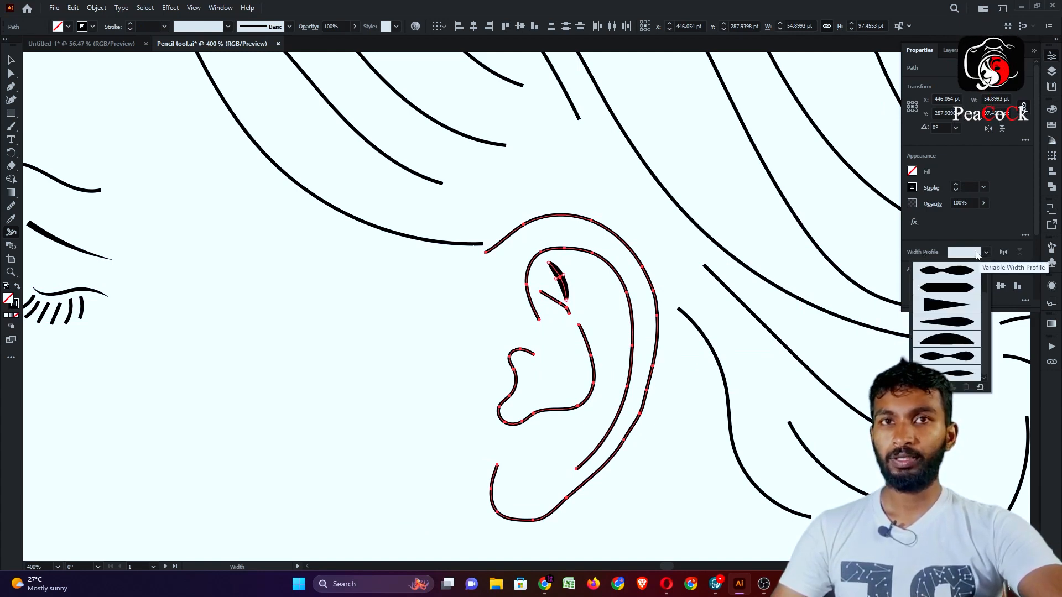
scroll(958, 287, "up", 1)
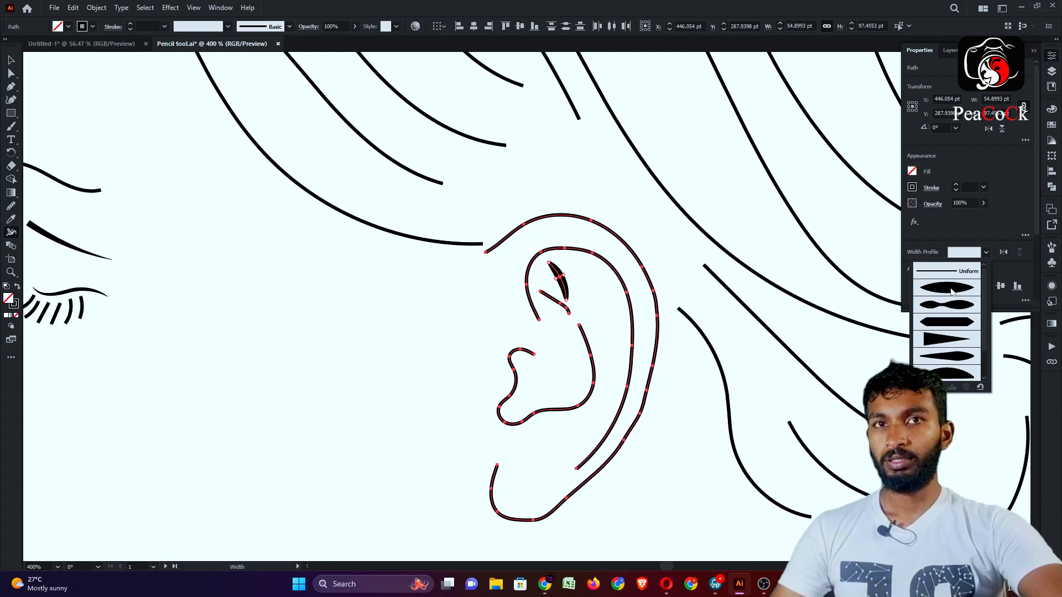
left_click(944, 291)
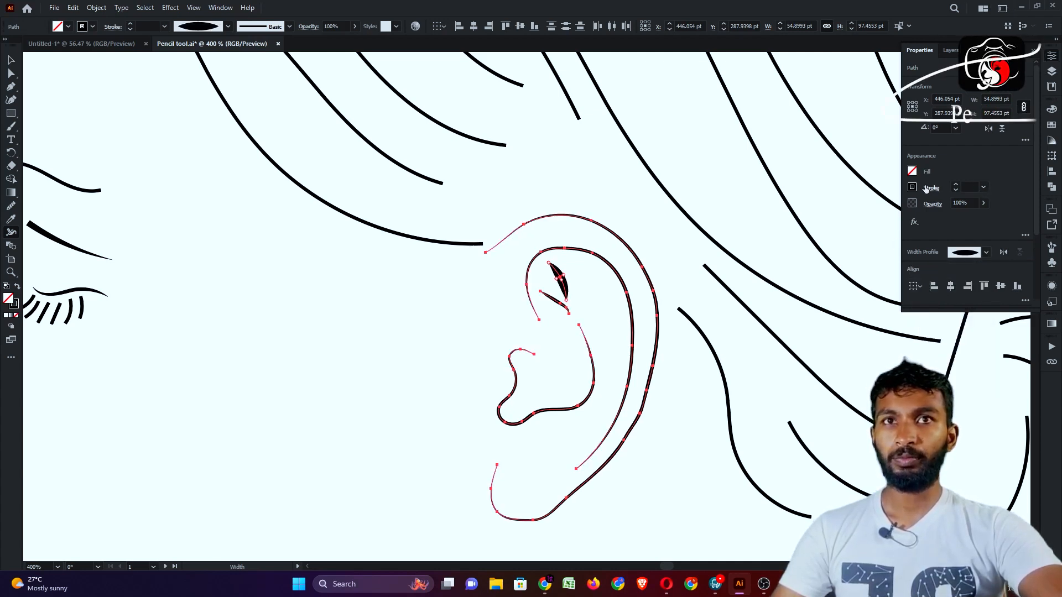
Set the stroke weight of the selected ear strokes to 3 pt
left_click(956, 188)
left_click(956, 186)
left_click(956, 185)
left_click(956, 185)
left_click(956, 185)
left_click(956, 185)
left_click(956, 190)
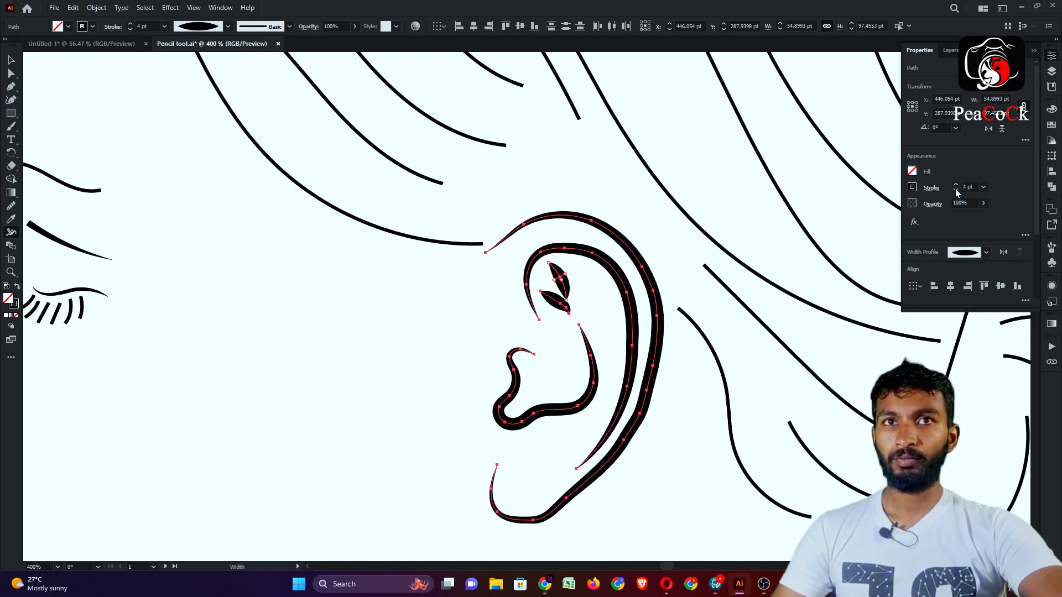
left_click(956, 190)
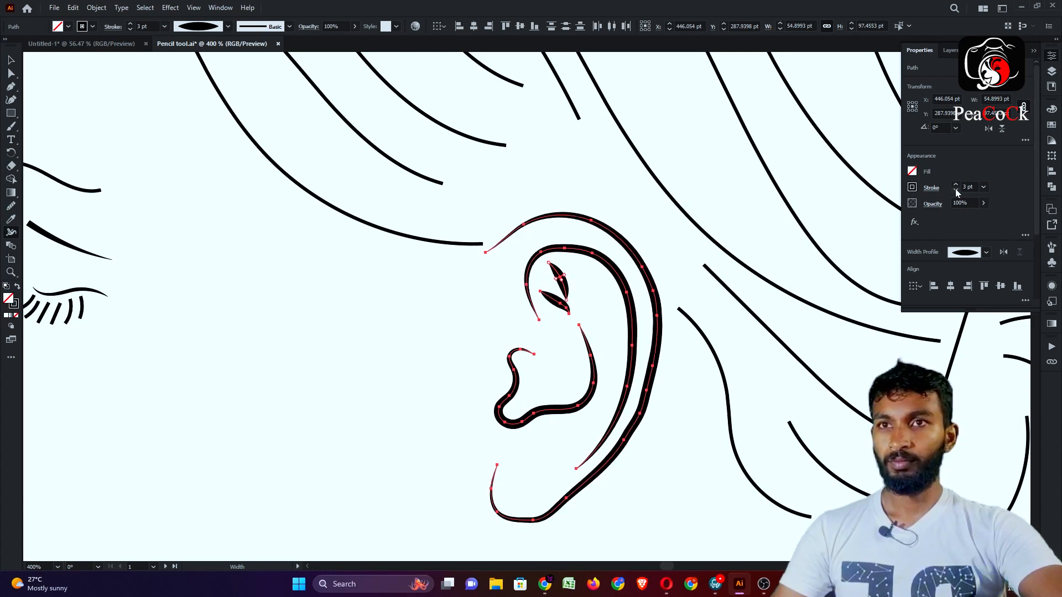
key("ctrl+1")
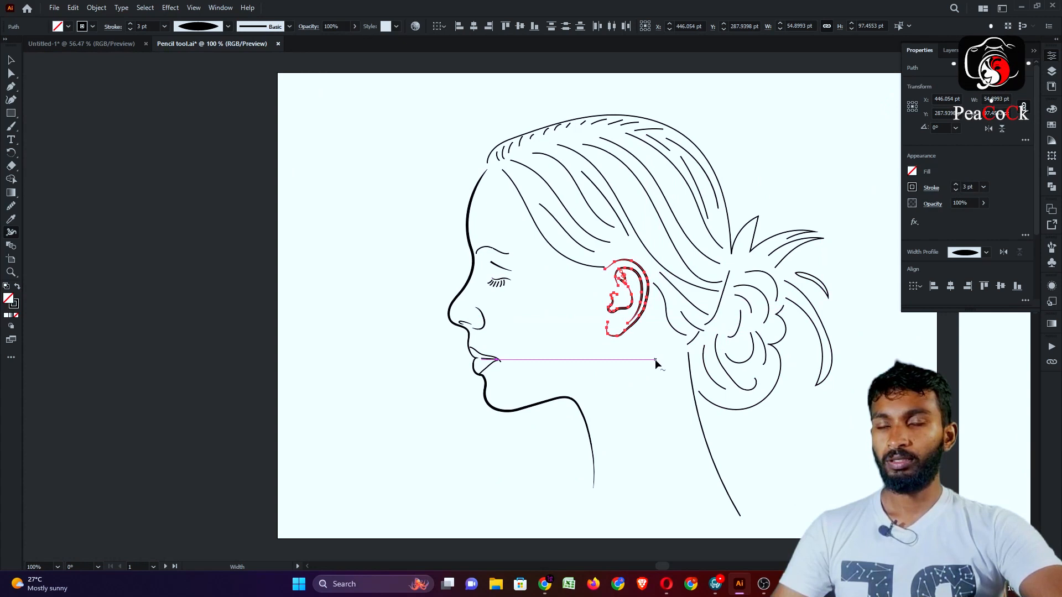
Undo the last stroke weight change on the ear and examine the deselected ear strokes beside the face
key("ctrl+z")
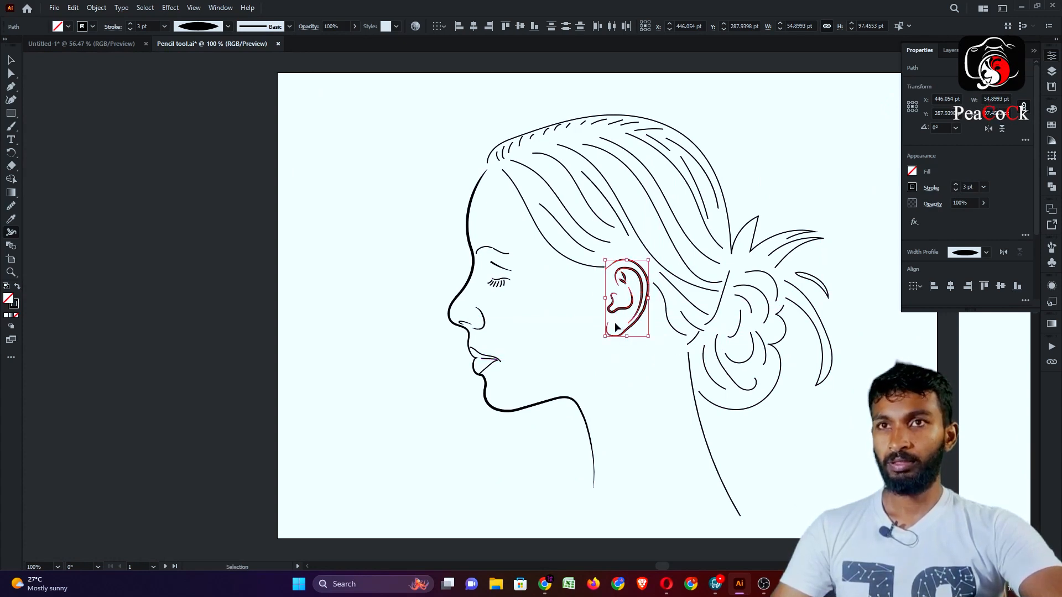
left_click(12, 59)
left_click(376, 236)
scroll(576, 314, "up", 3)
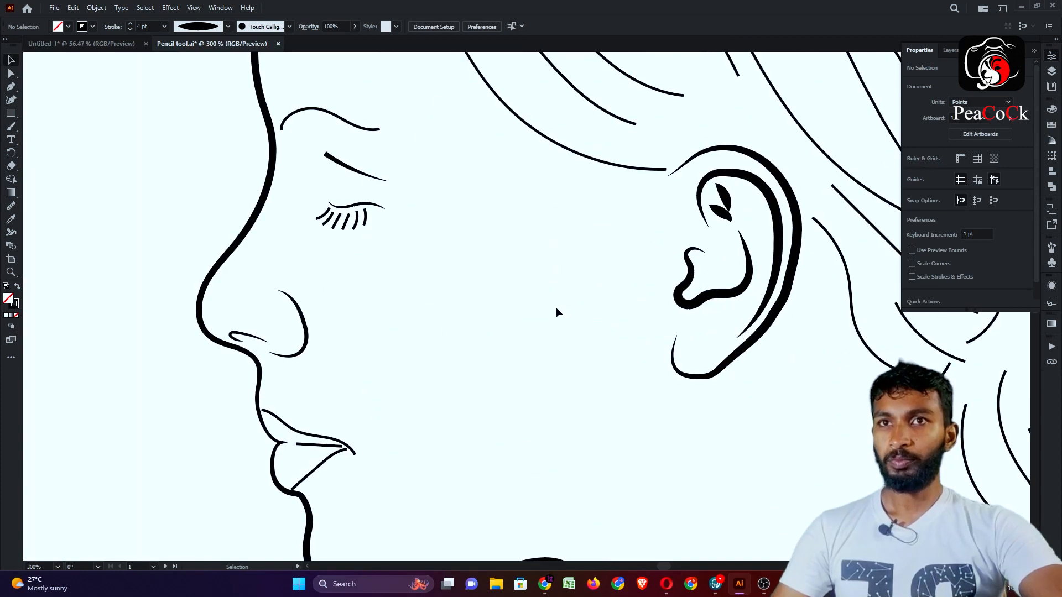
scroll(556, 313, "down", 2)
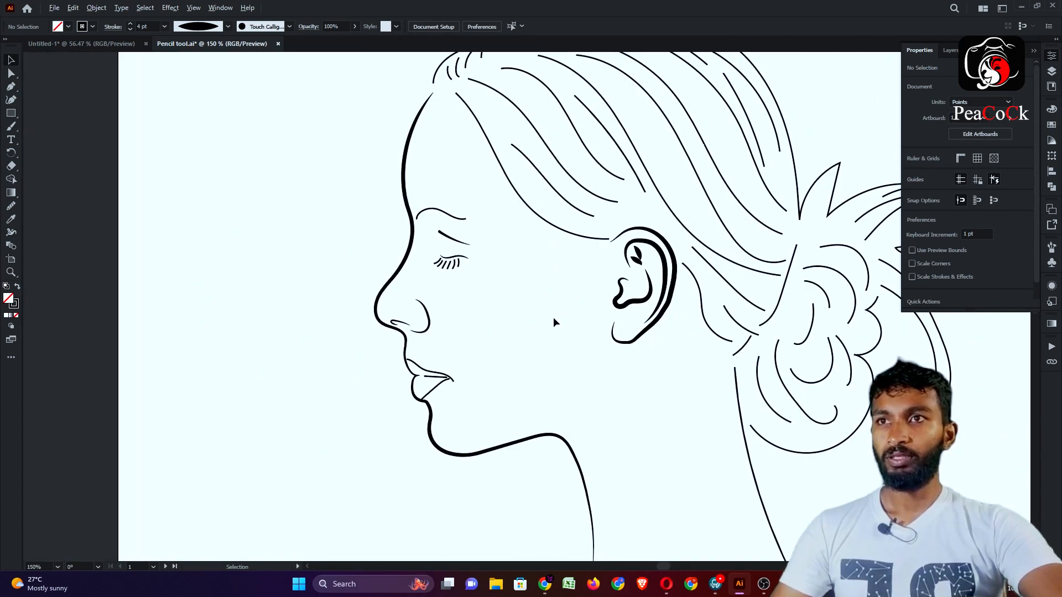
Set the stroke weight of all the ear strokes to 2 pt and deselect them
left_click(651, 356)
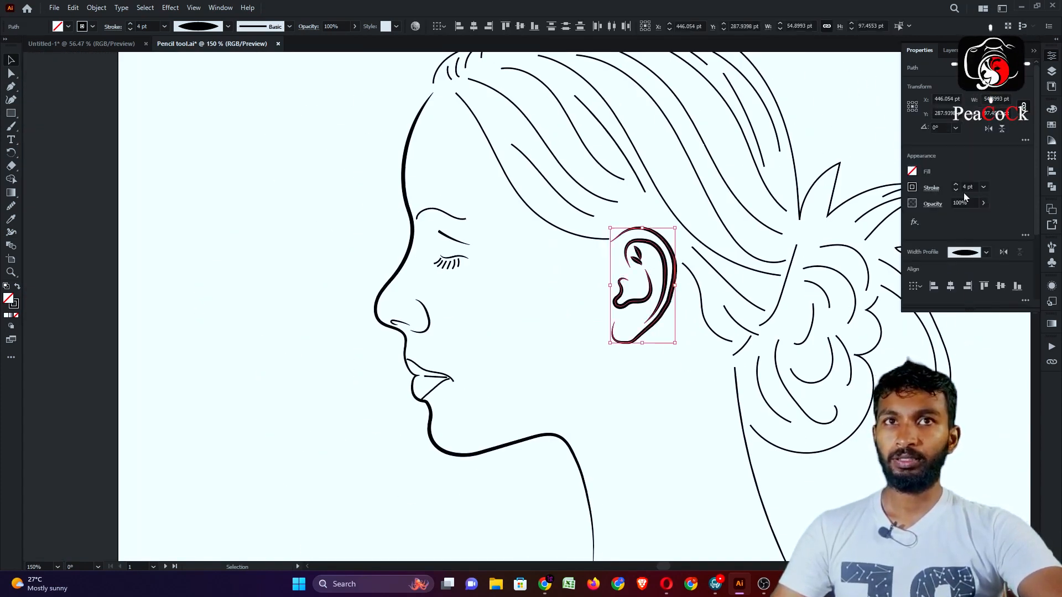
left_click(956, 190)
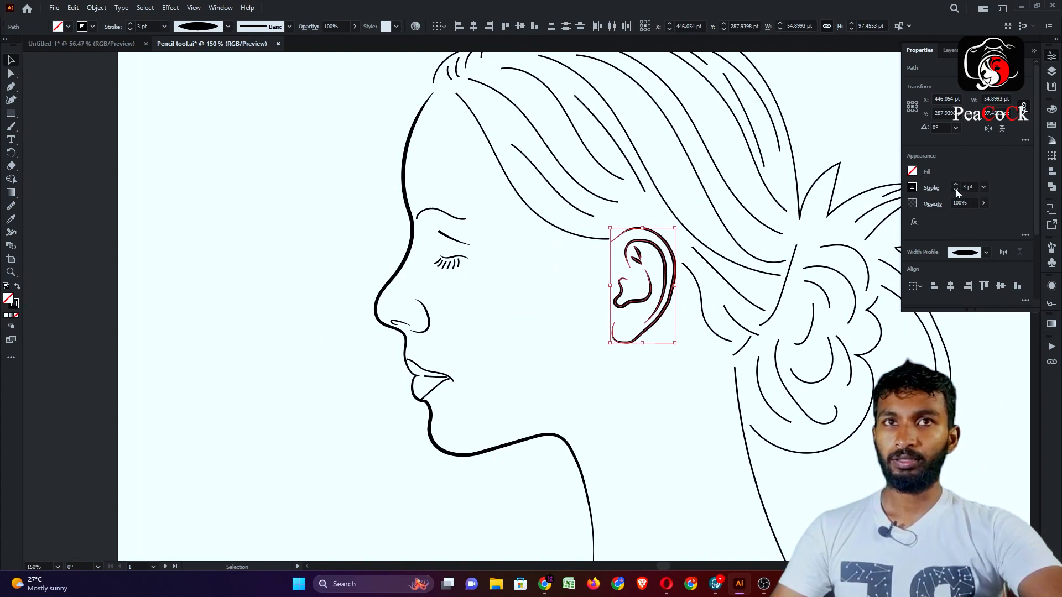
left_click(956, 190)
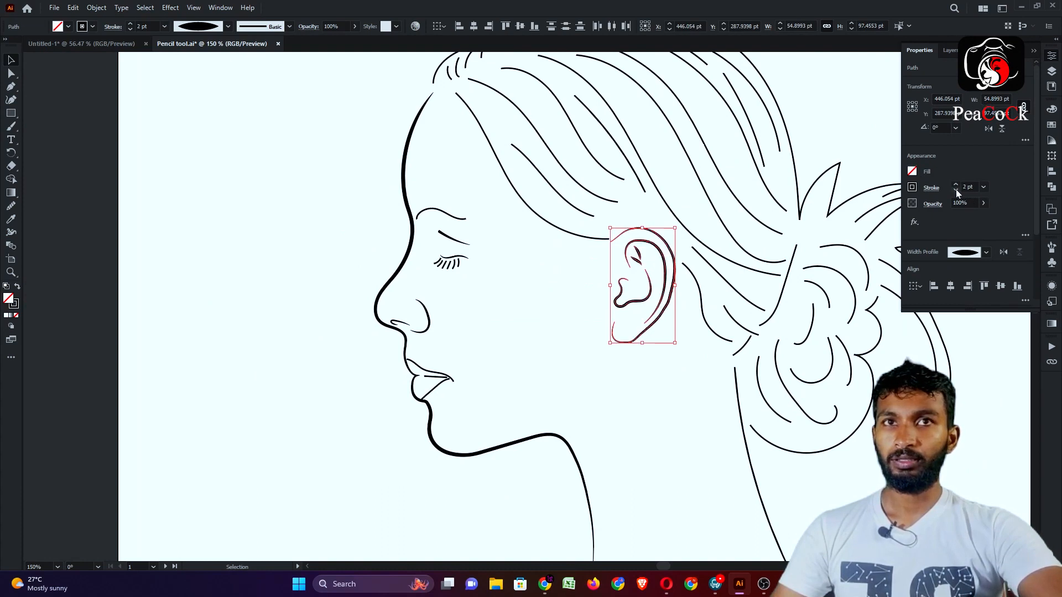
left_click(668, 397)
Narrow the upper of the two small leaf-shaped inner ear strokes to about 0.64 pt with the Width tool
scroll(637, 248, "up", 3)
scroll(644, 238, "up", 4)
left_click(637, 276)
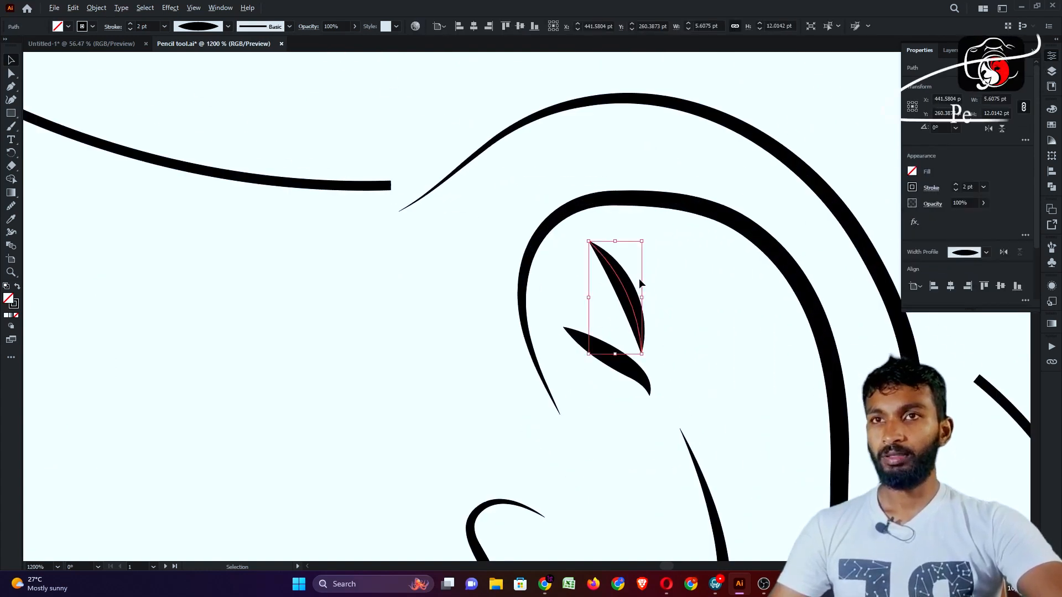
scroll(639, 279, "up", 4)
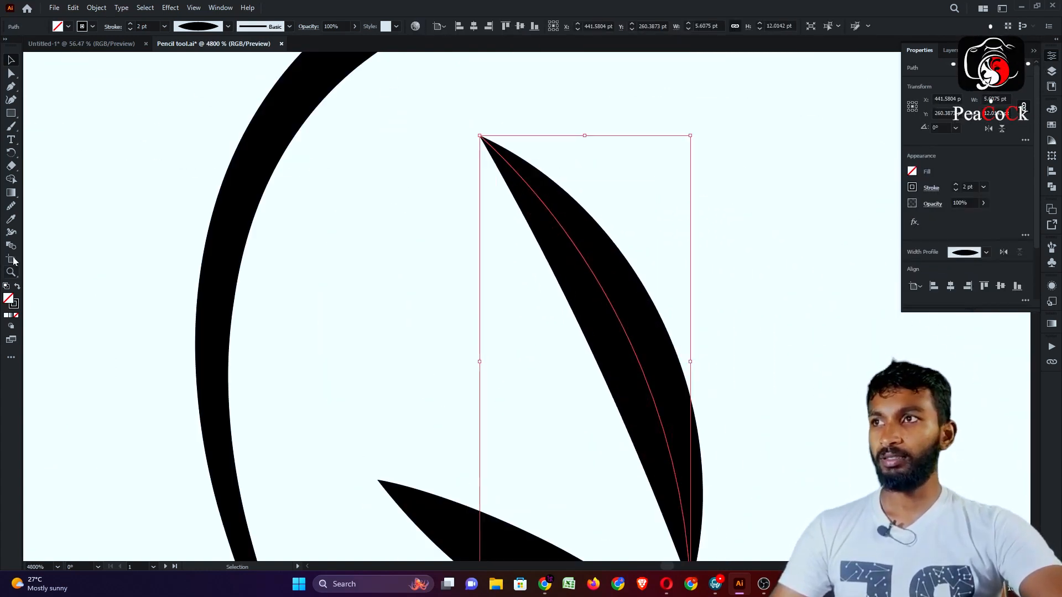
left_click(11, 234)
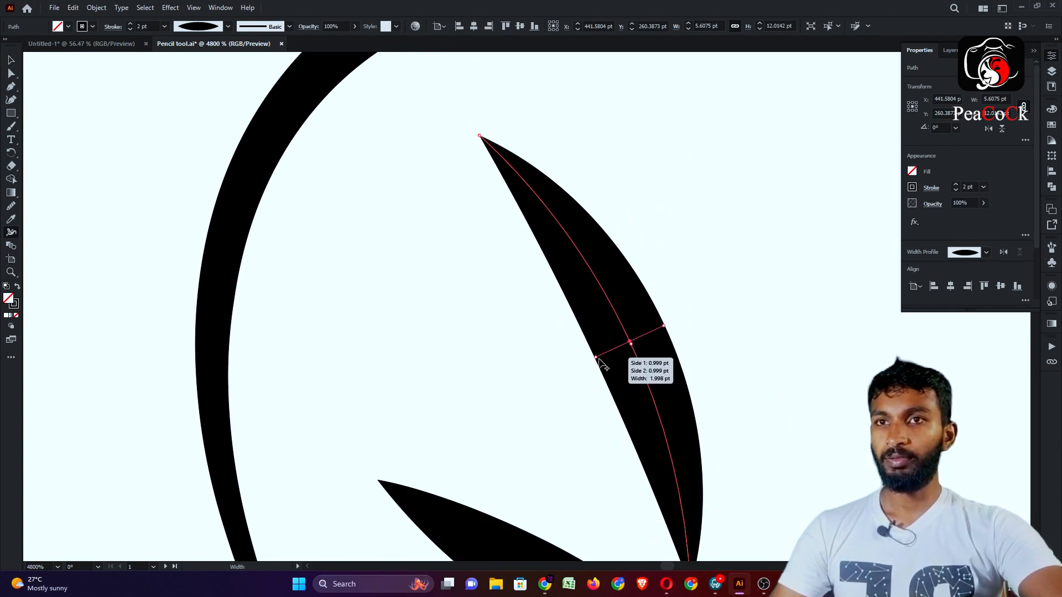
left_click_drag(598, 360, 626, 349)
Narrow the lower small leaf-shaped inner ear stroke at its middle to match the thin one above it
scroll(625, 349, "down", 3)
scroll(608, 365, "up", 2)
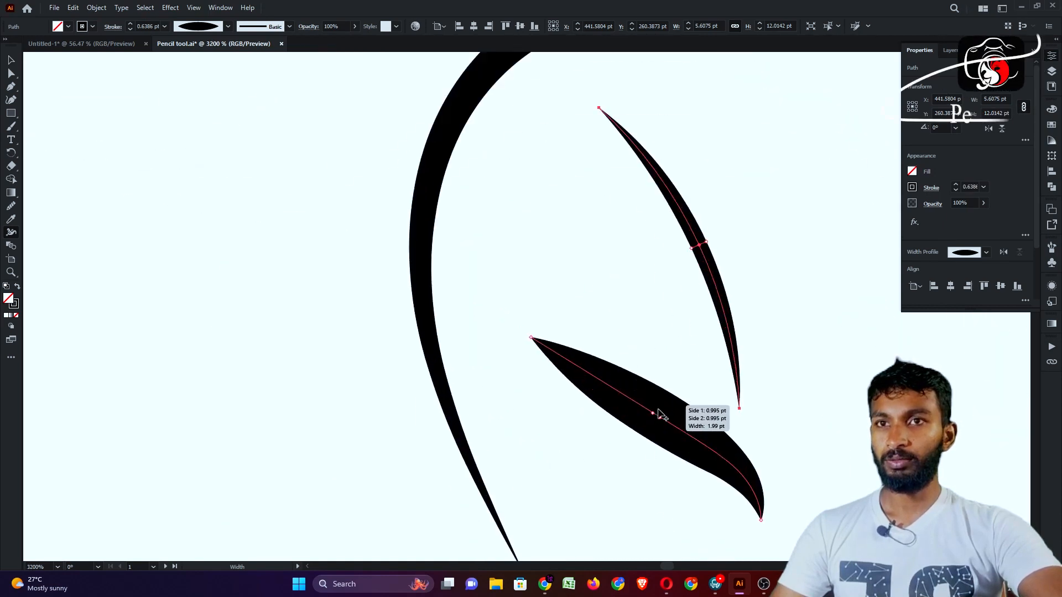
left_click_drag(652, 434, 652, 426)
scroll(634, 363, "down", 4)
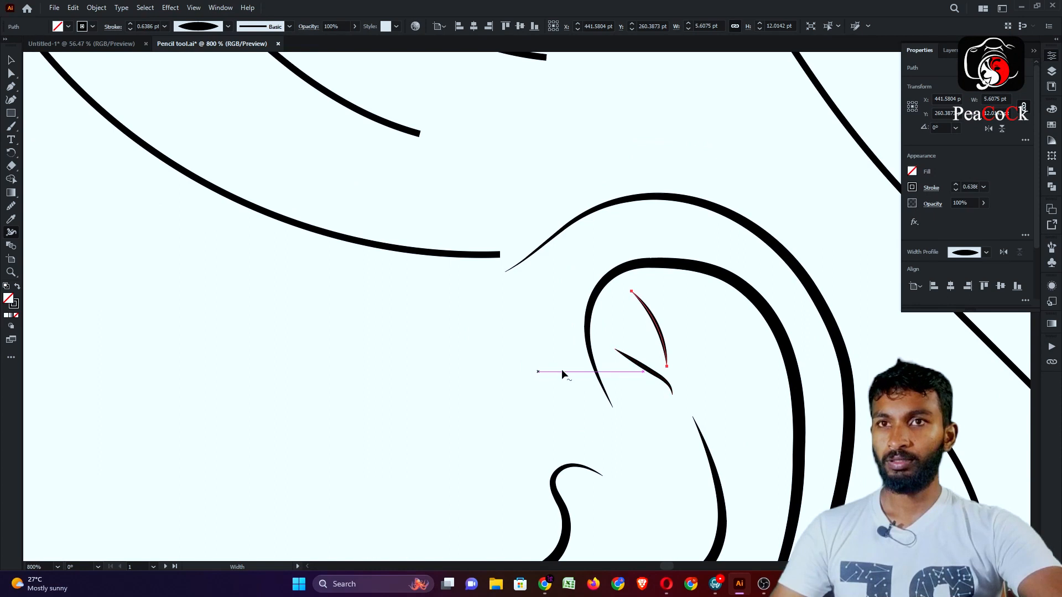
scroll(562, 374, "down", 3)
scroll(533, 373, "up", 1)
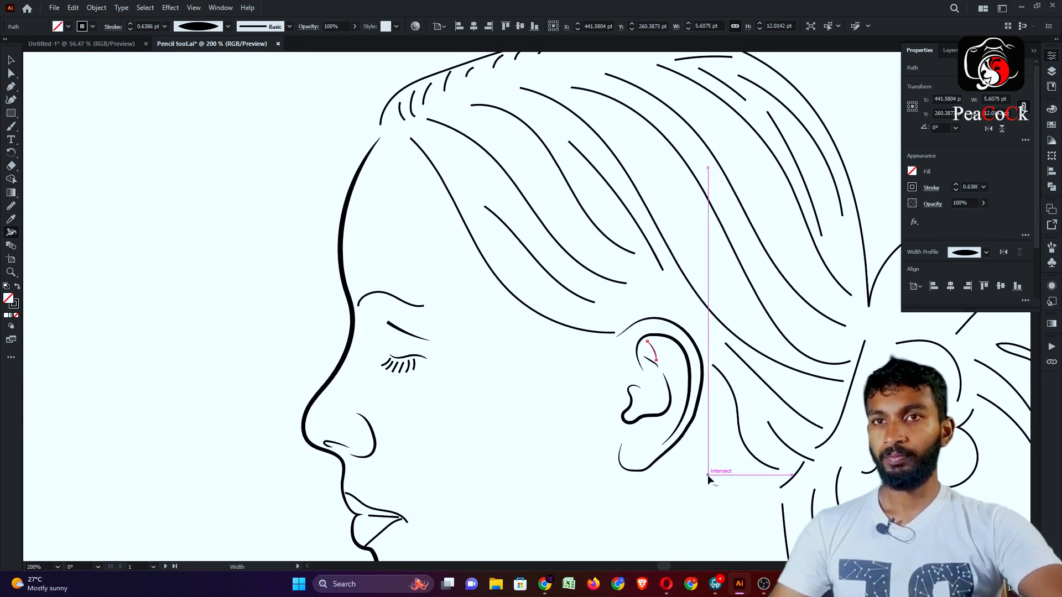
Select all six eyelash strokes below the closed eye and activate the Width tool
scroll(709, 474, "down", 5)
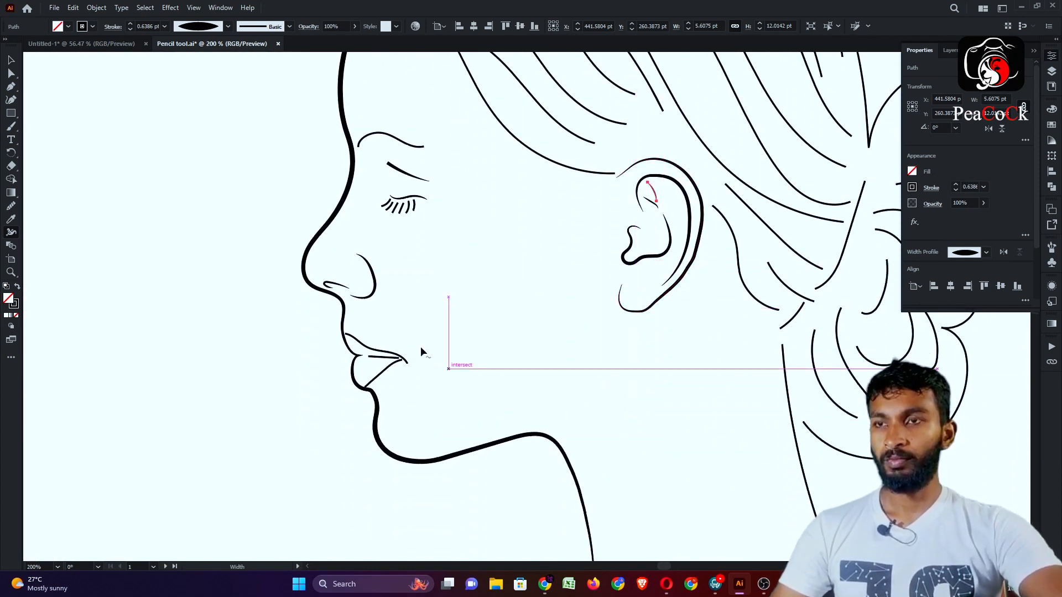
scroll(339, 260, "up", 3)
scroll(339, 261, "down", 4)
scroll(413, 129, "up", 2)
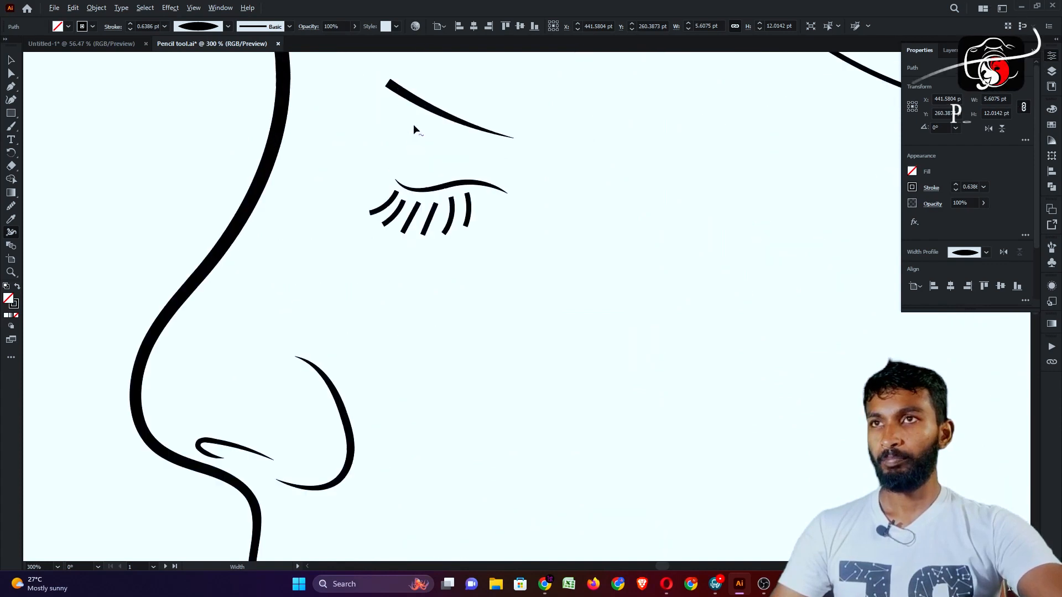
scroll(413, 130, "up", 3)
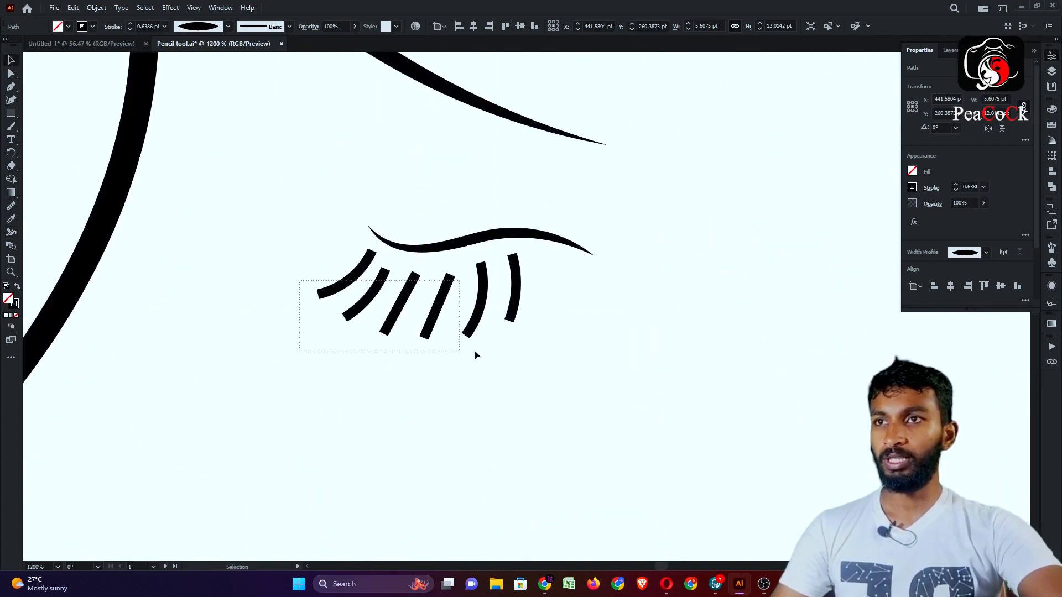
left_click_drag(474, 351, 566, 344)
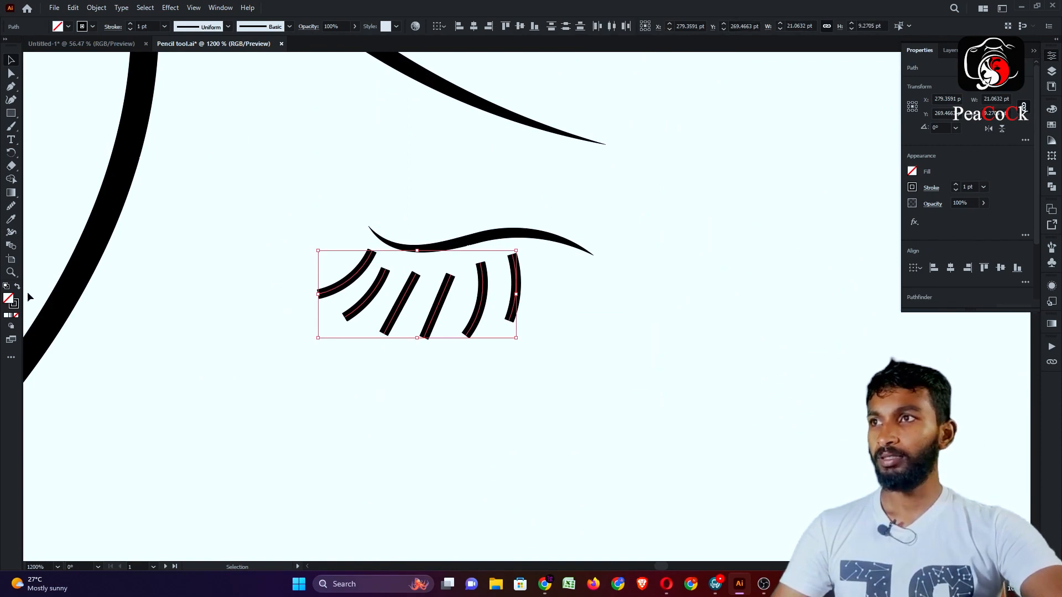
left_click(11, 232)
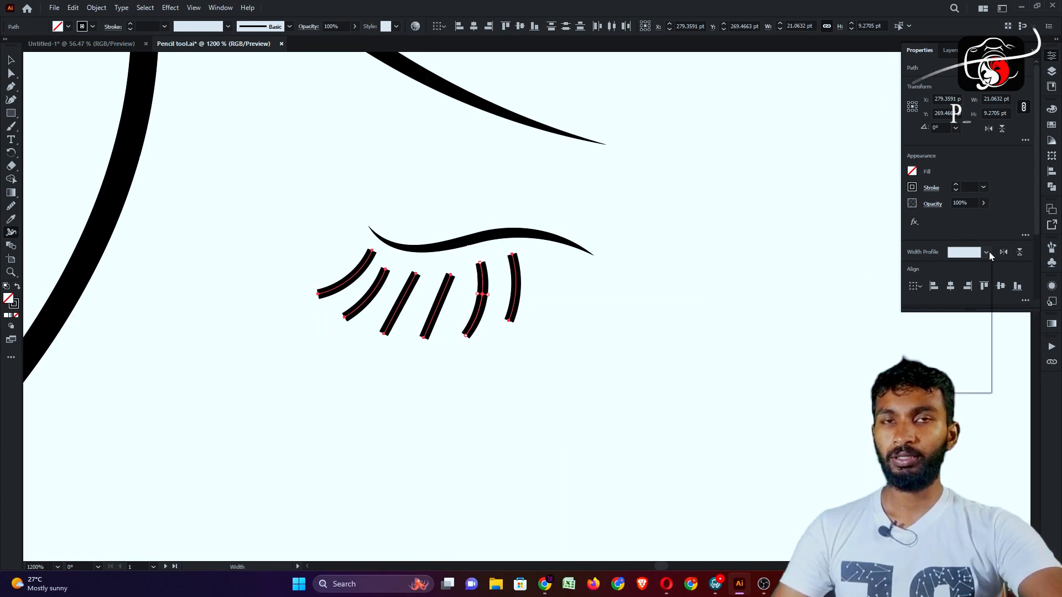
Try the lens-shaped variable width profile on the eyelashes and reset their strokes to a uniform 1 pt
left_click(987, 252)
left_click(954, 289)
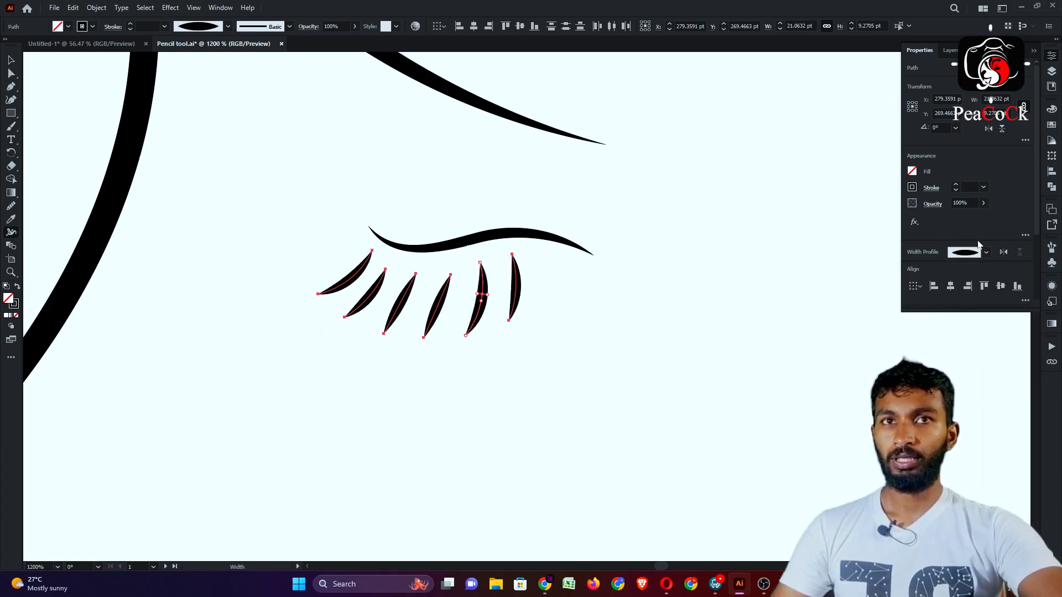
left_click(957, 190)
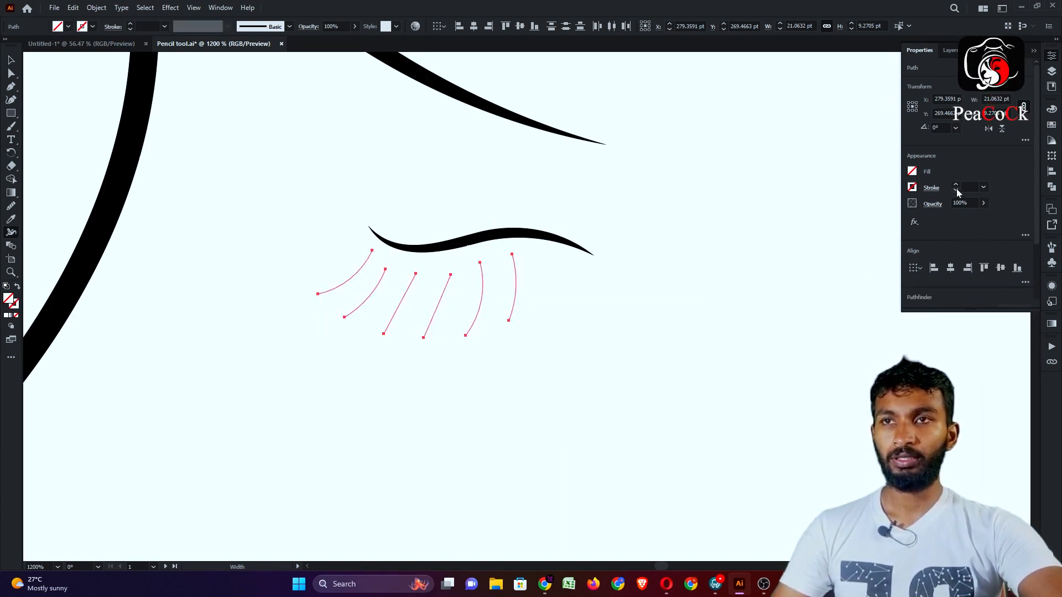
left_click(955, 185)
left_click(955, 184)
left_click(955, 184)
left_click(955, 184)
left_click(956, 190)
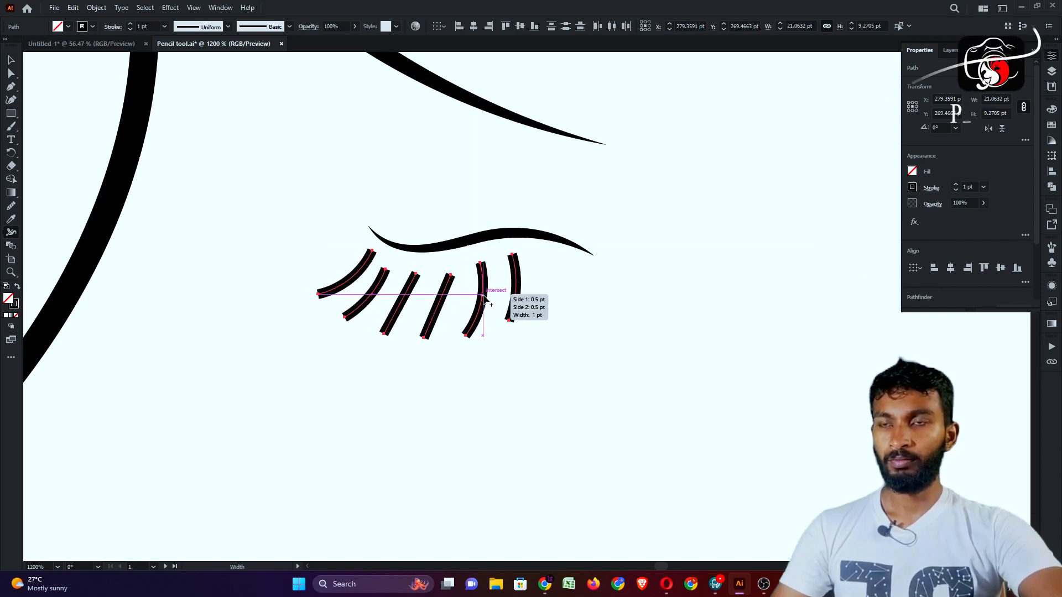
Add a width point to the fifth eyelash and apply the triangular tapered width profile to all six eyelashes
left_click(489, 300)
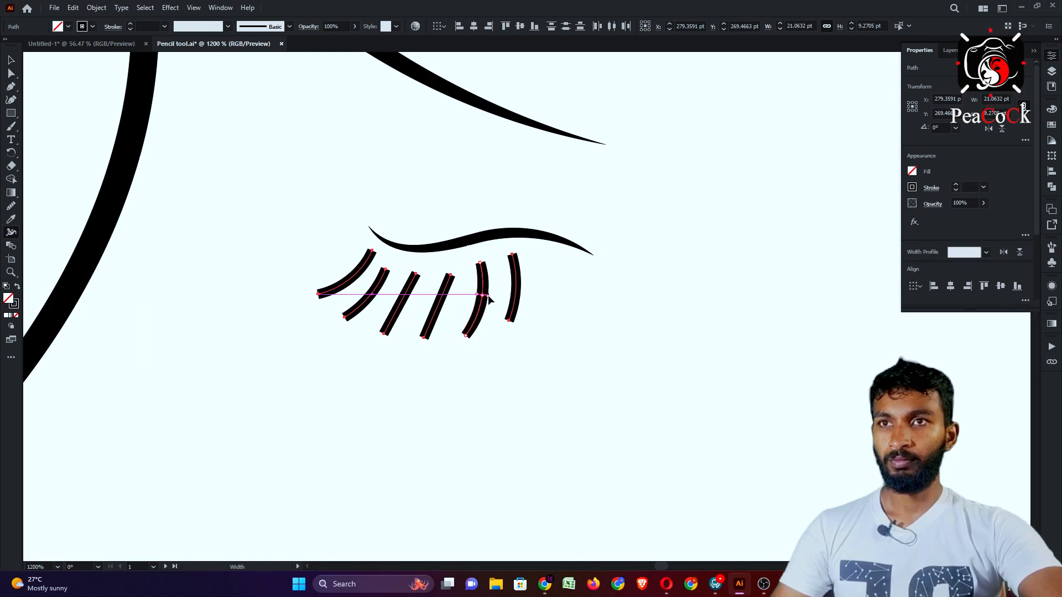
left_click(987, 252)
left_click(946, 306)
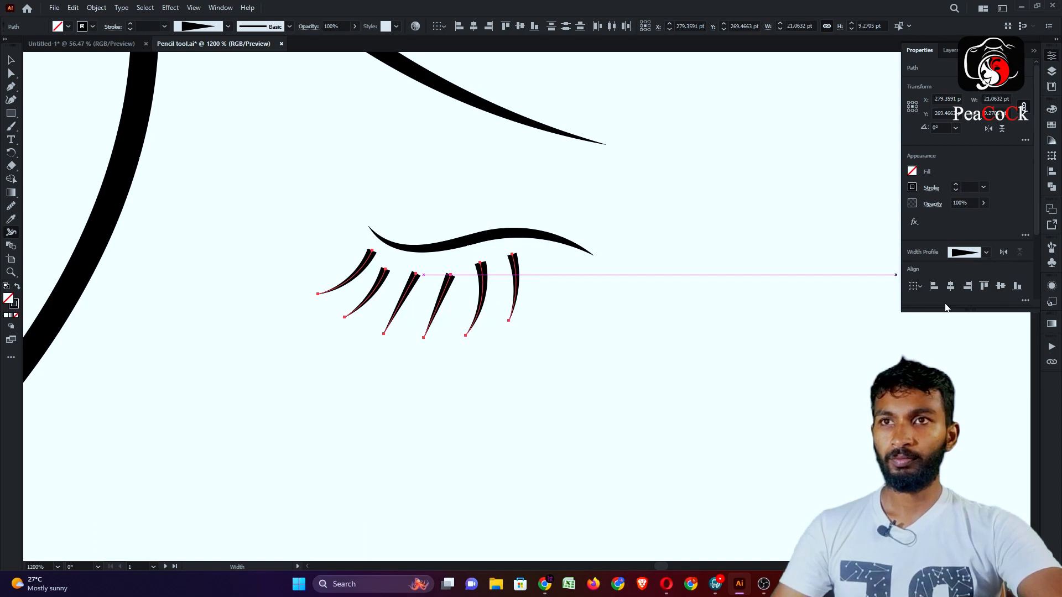
Try the lens-shaped width profile on the eyelashes, restore the triangular taper and deselect them
left_click(987, 252)
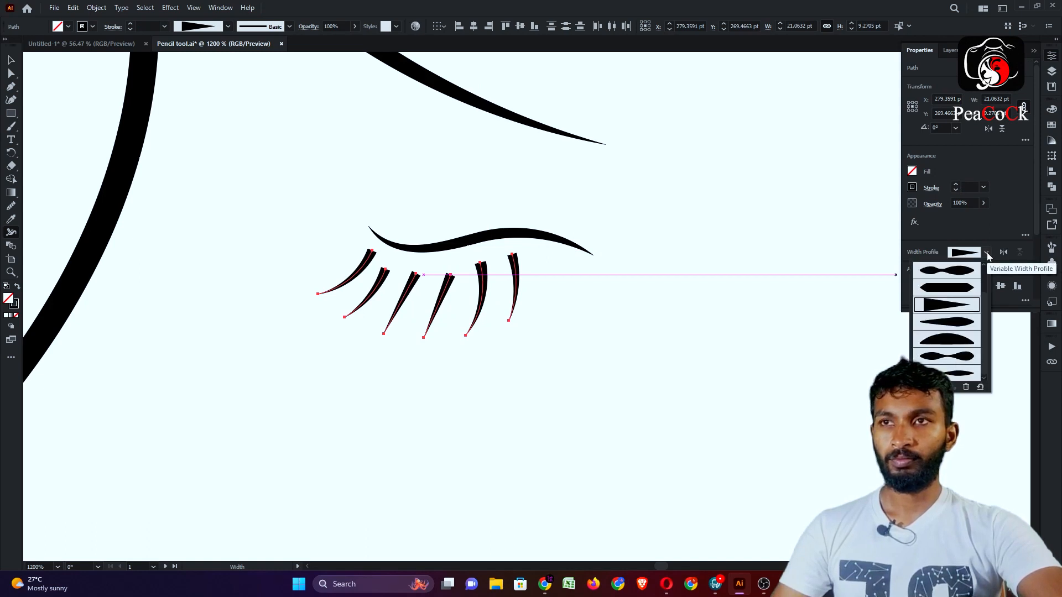
scroll(963, 287, "up", 1)
left_click(963, 287)
left_click(987, 253)
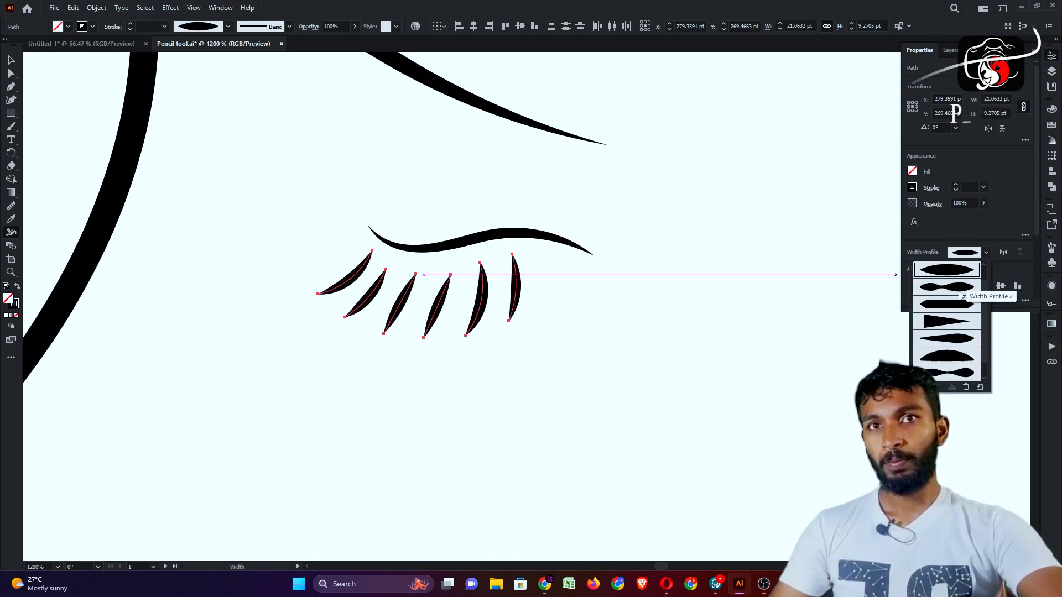
left_click(948, 321)
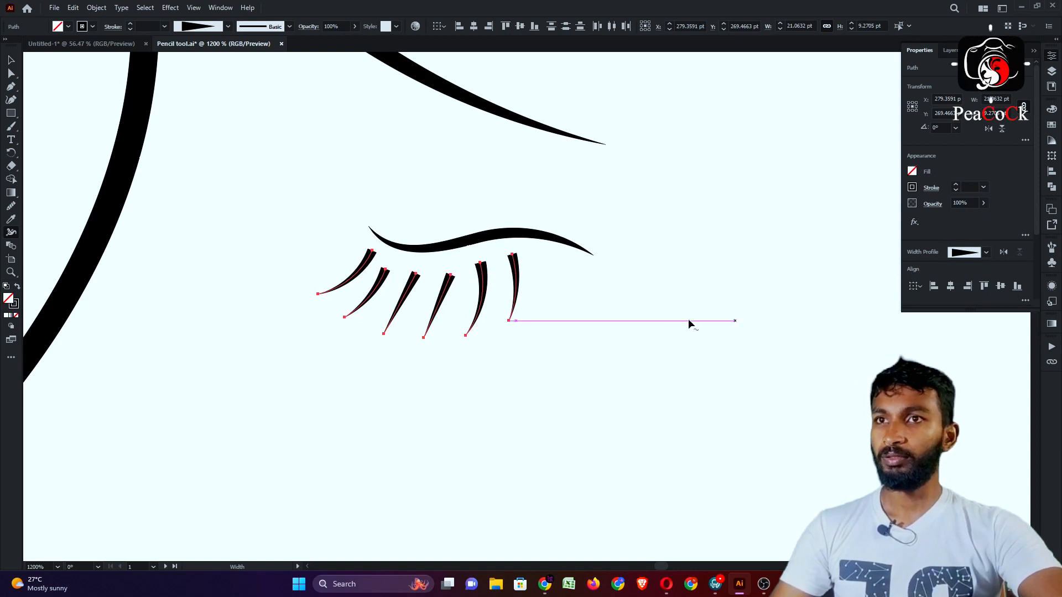
left_click(10, 62)
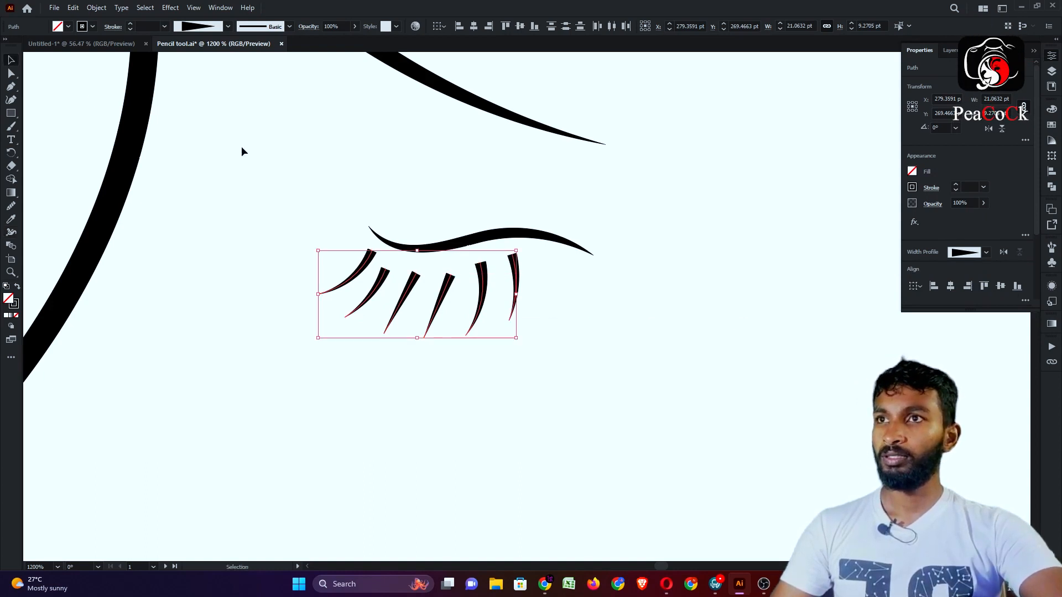
left_click(280, 157)
Extend the eyelid crease stroke above the eye slightly past its thin end with the Curvature tool, arching it upward
key("ctrl+0")
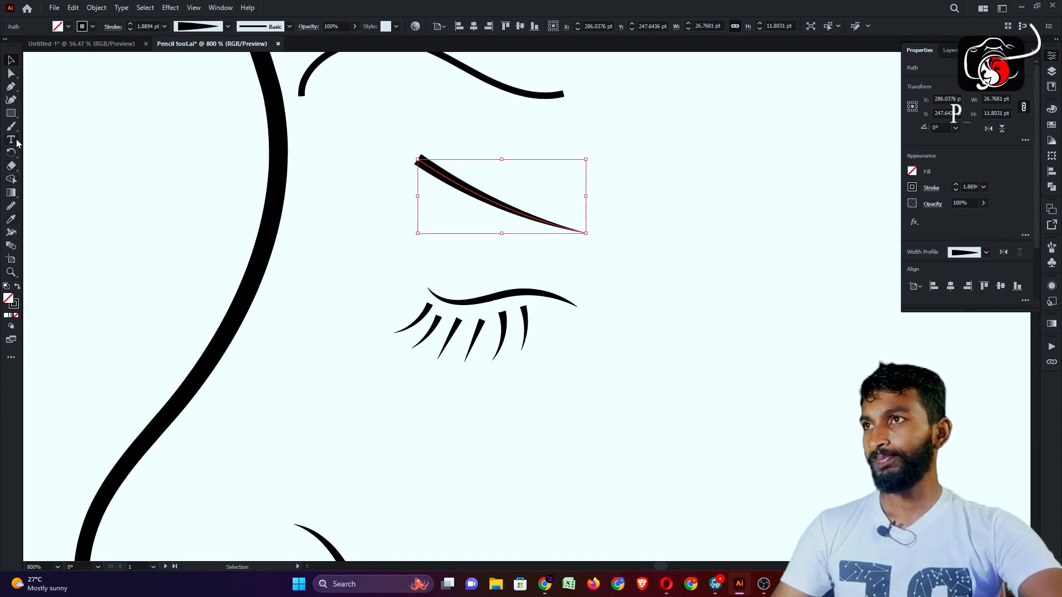
left_click(11, 99)
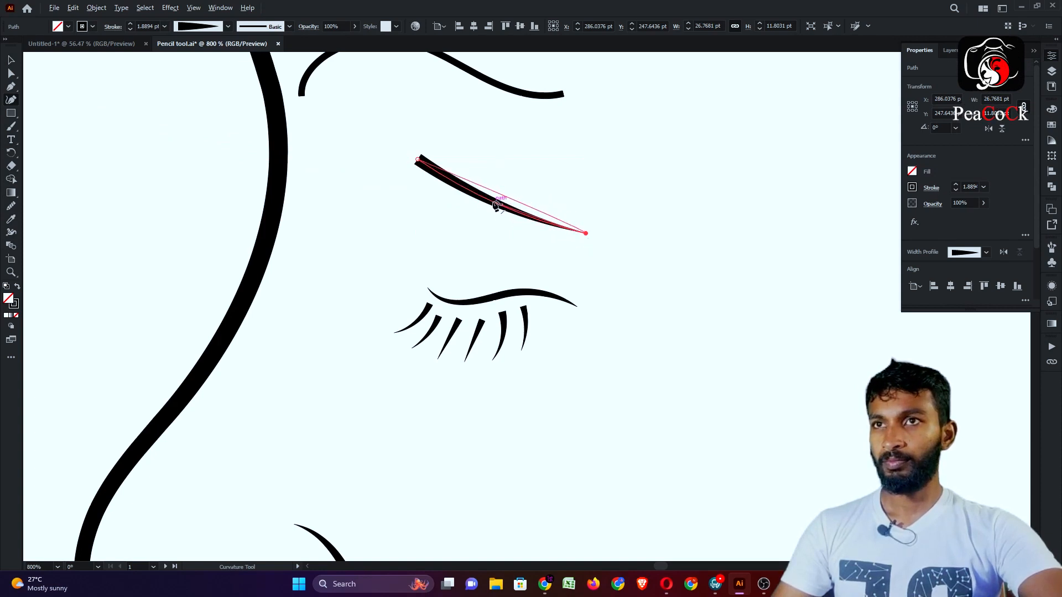
left_click(596, 246)
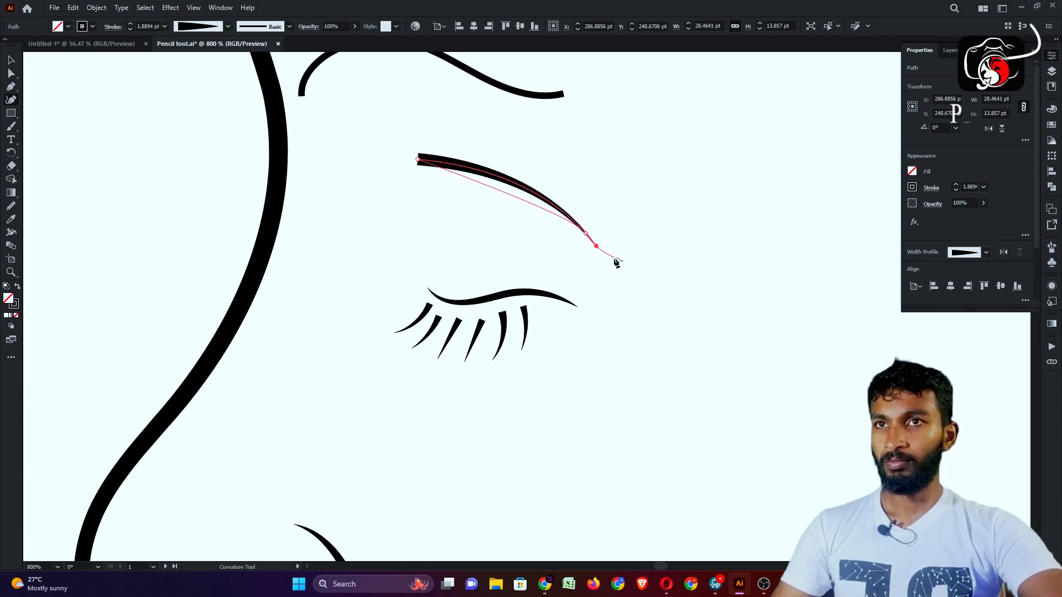
left_click(11, 60)
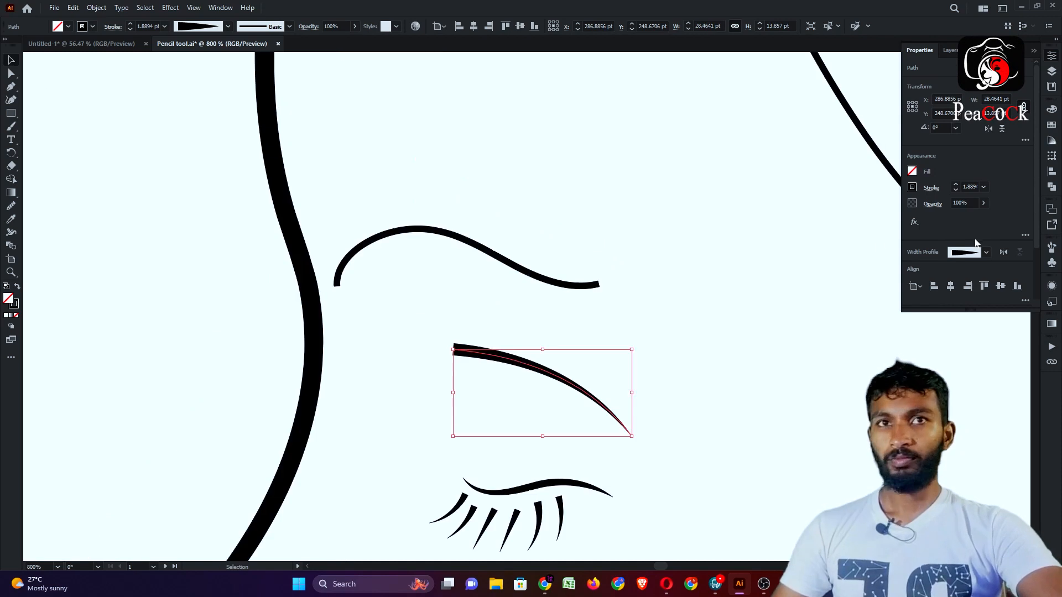
Apply the lens-shaped width profile to the eyelid crease stroke, rotate it counterclockwise by about 9° and deselect it
left_click(986, 253)
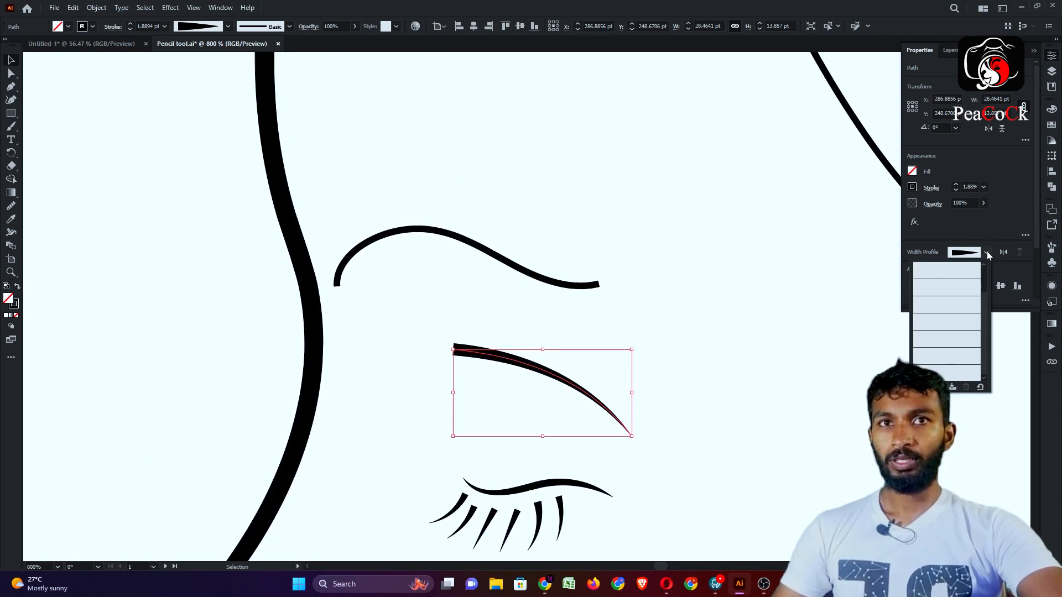
left_click(950, 287)
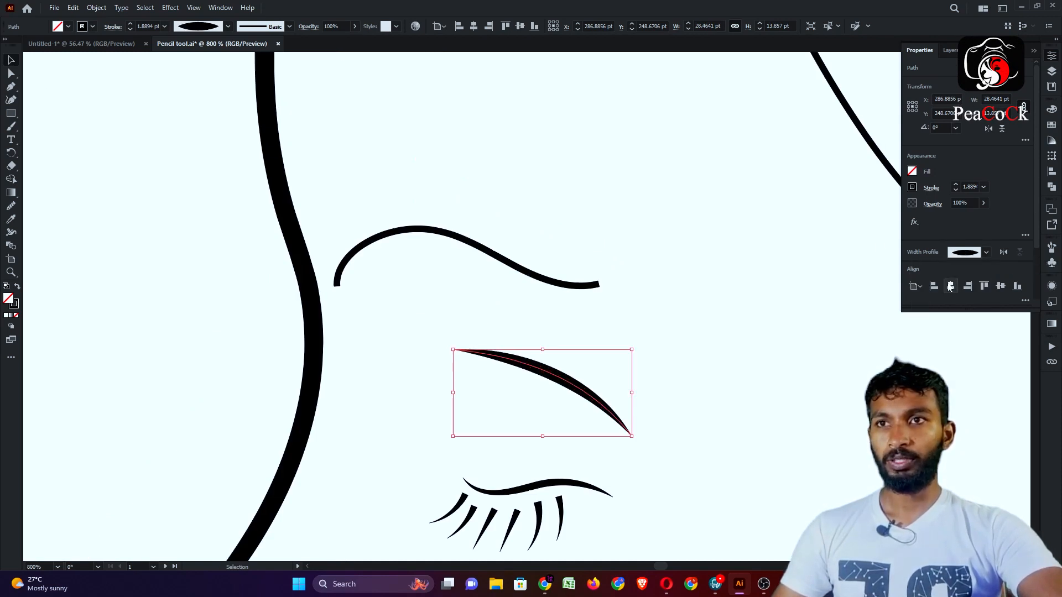
left_click(986, 253)
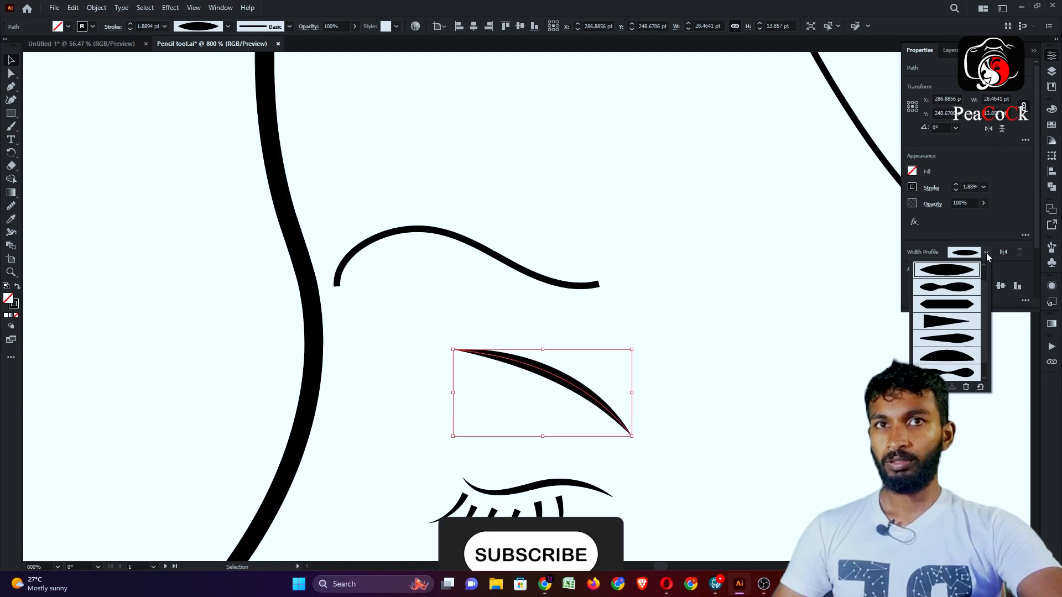
left_click(6, 60)
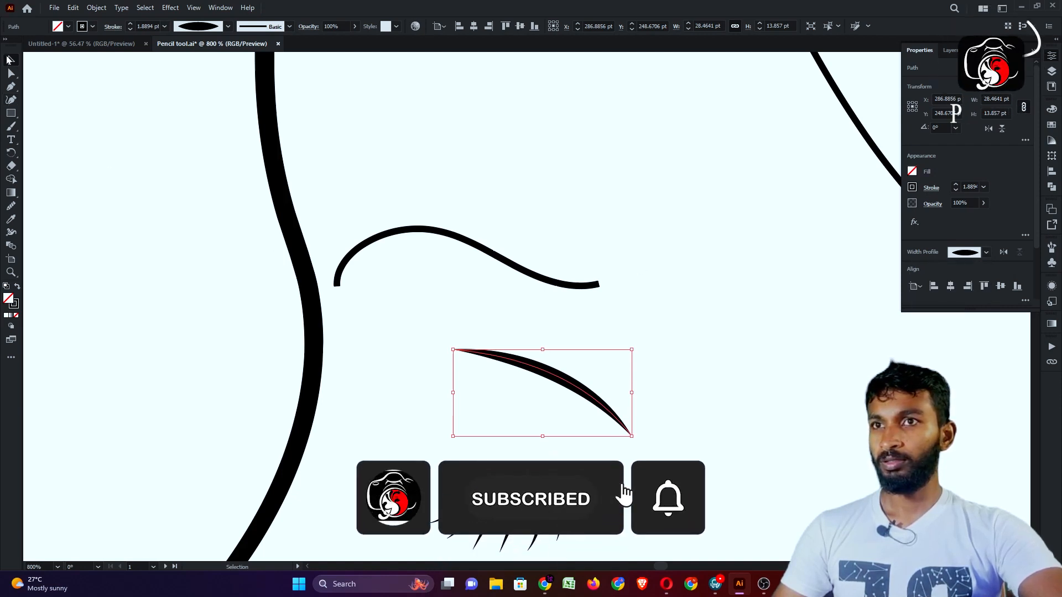
left_click_drag(637, 393, 638, 377)
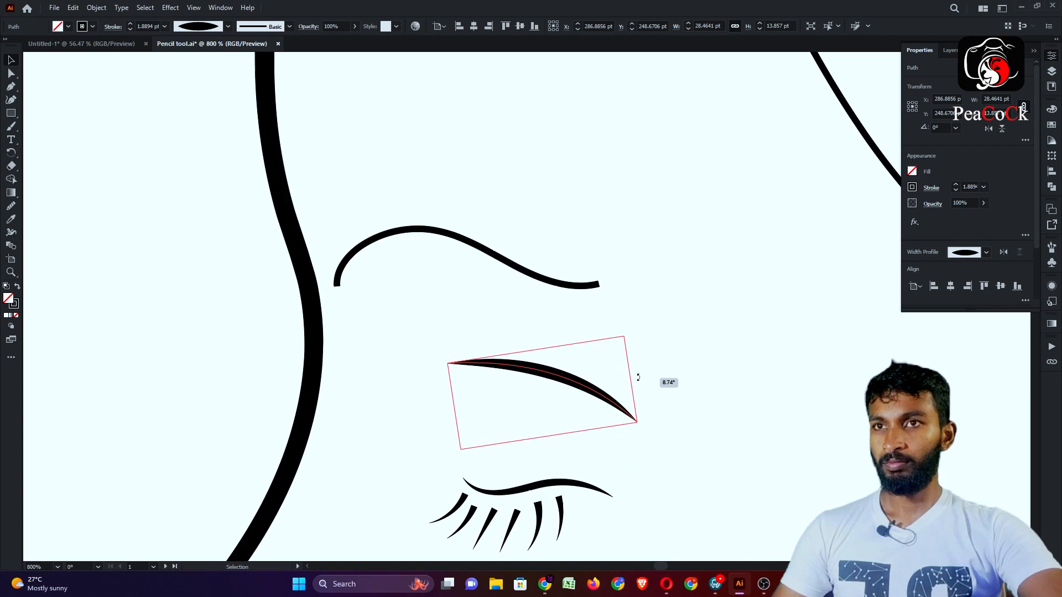
left_click(648, 308)
Apply the triangular tapered width profile to the slanted lower lip line running from the mouth corner to the chin side
key("ctrl+1")
scroll(570, 327, "up", 4)
scroll(505, 310, "down", 5)
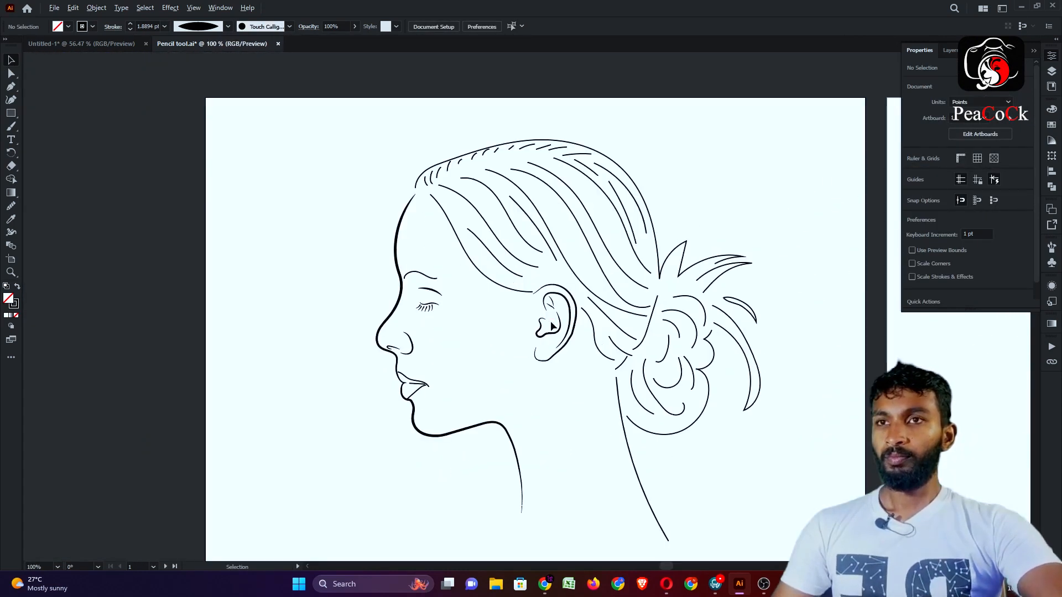
scroll(420, 365, "up", 6)
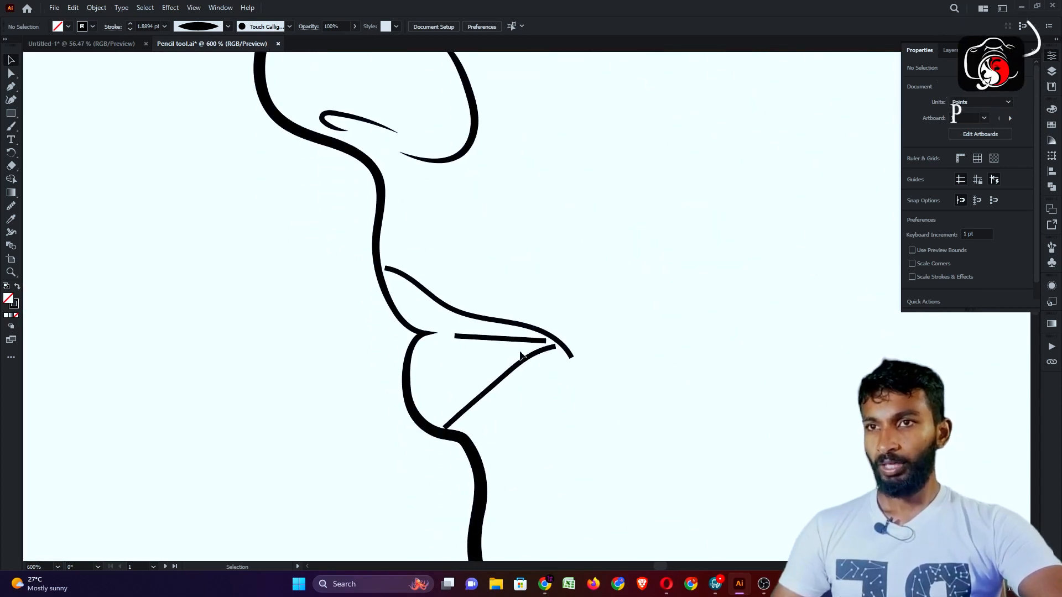
scroll(503, 326, "up", 5)
left_click(483, 338)
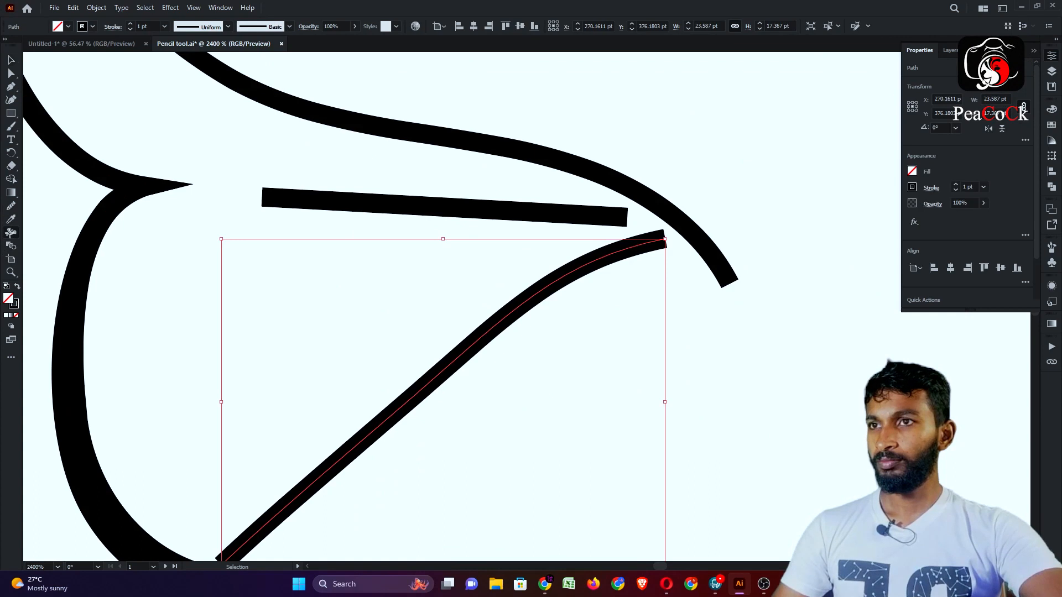
left_click(11, 234)
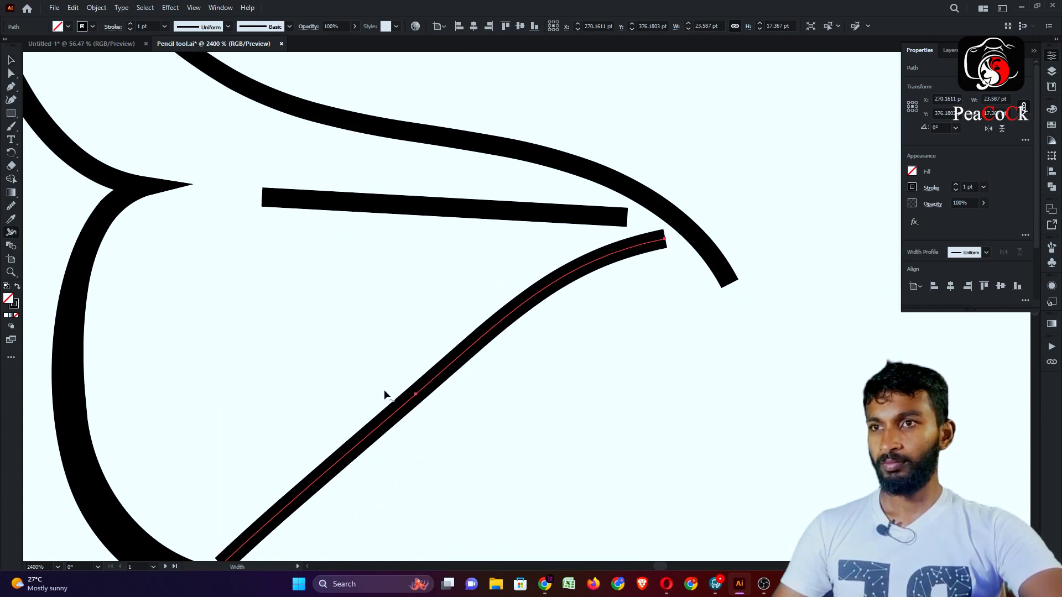
scroll(396, 399, "down", 2)
left_click(987, 253)
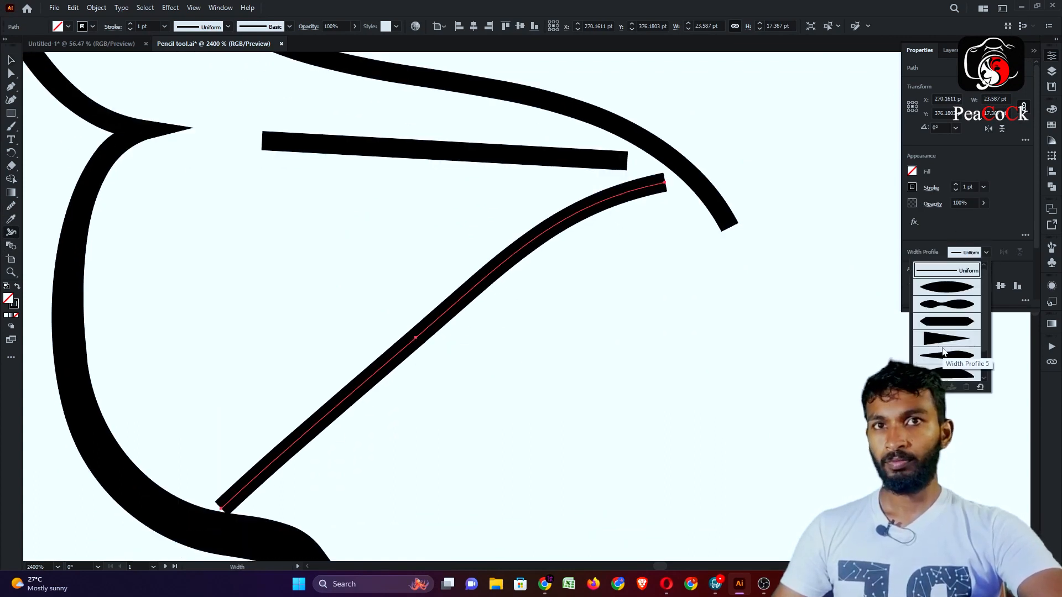
left_click(965, 314)
scroll(575, 171, "up", 6)
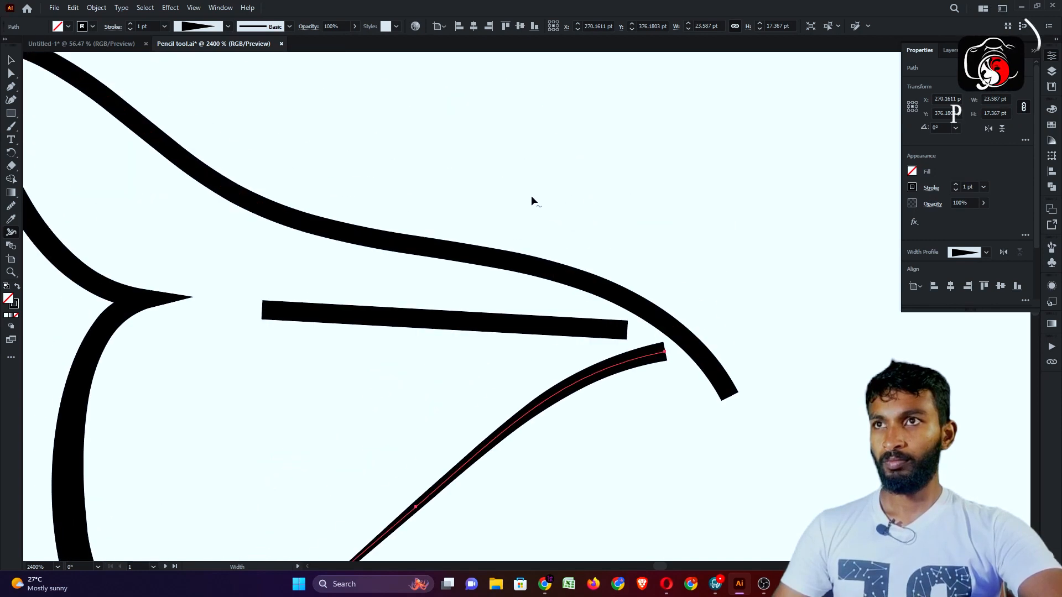
scroll(535, 201, "down", 3)
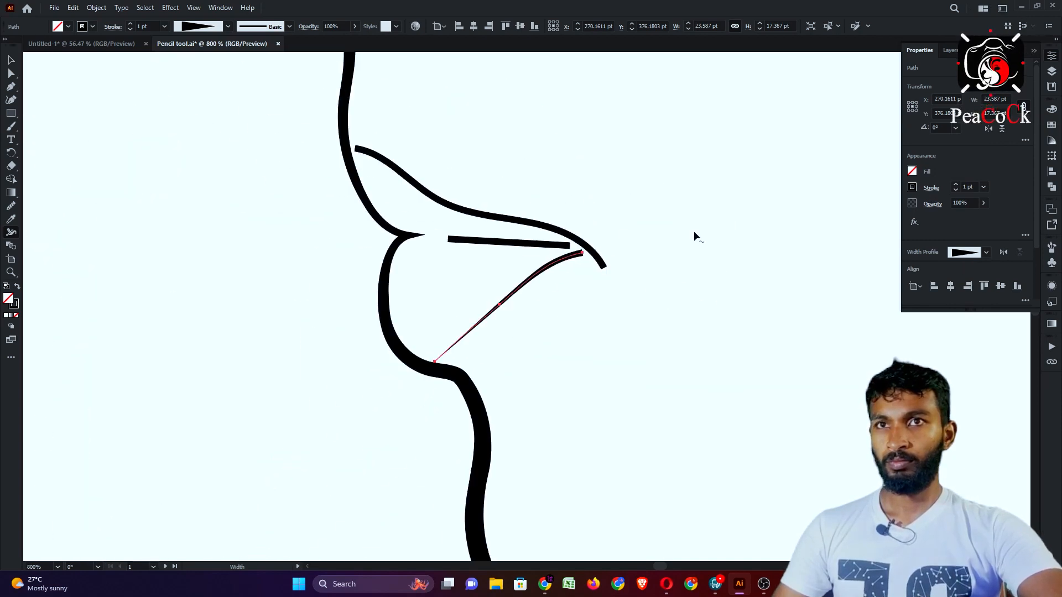
Try the triangular taper on the upper lip stroke, replace it with the teardrop-shaped Width Profile 5 and deselect the stroke
left_click(11, 60)
left_click(447, 194)
left_click(449, 204)
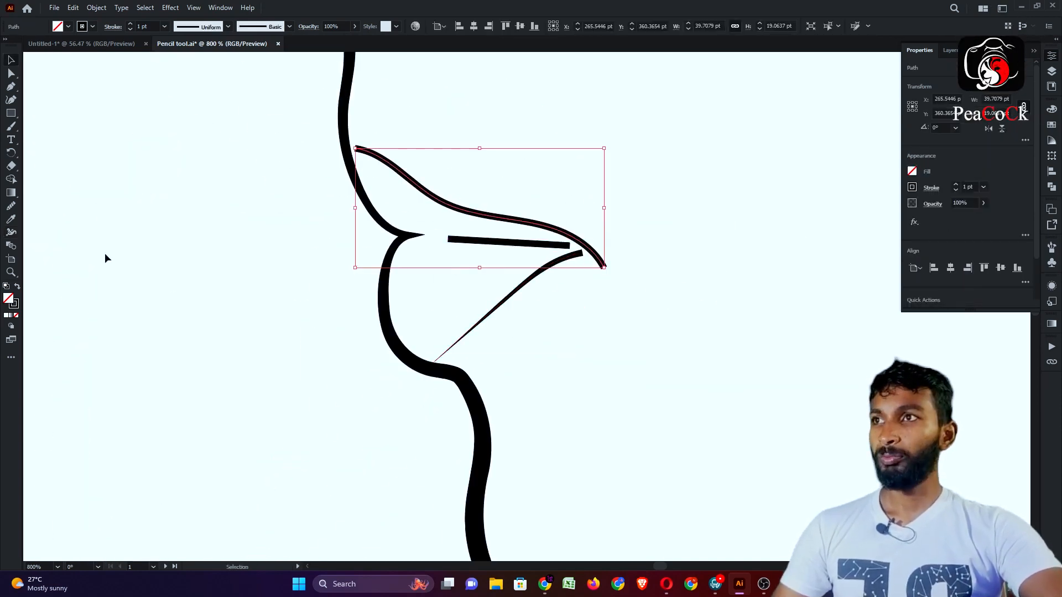
left_click(11, 232)
left_click(974, 252)
left_click(946, 337)
left_click(985, 253)
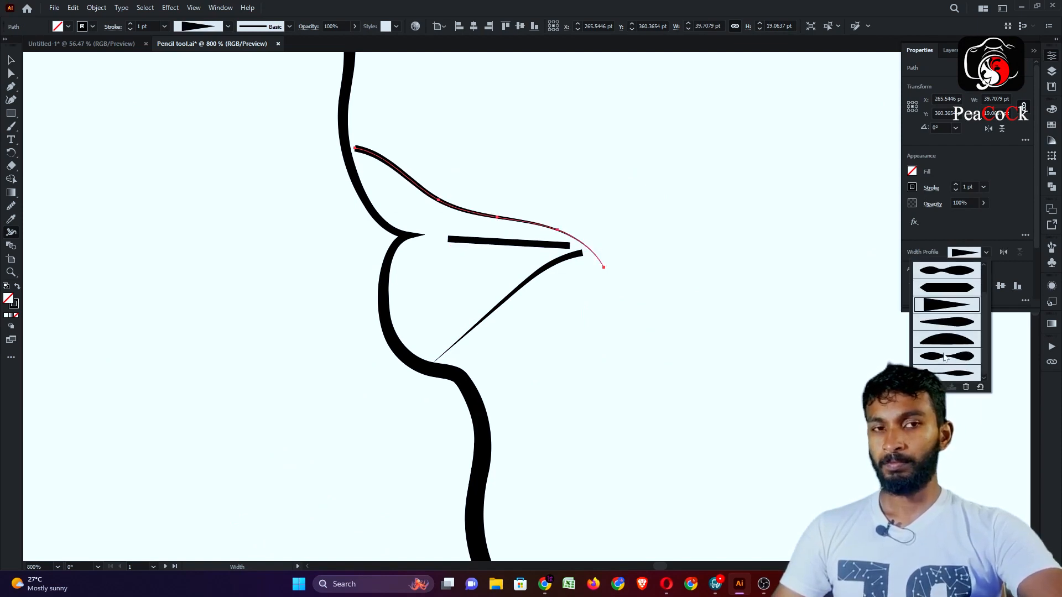
left_click(945, 323)
left_click(11, 59)
left_click(148, 166)
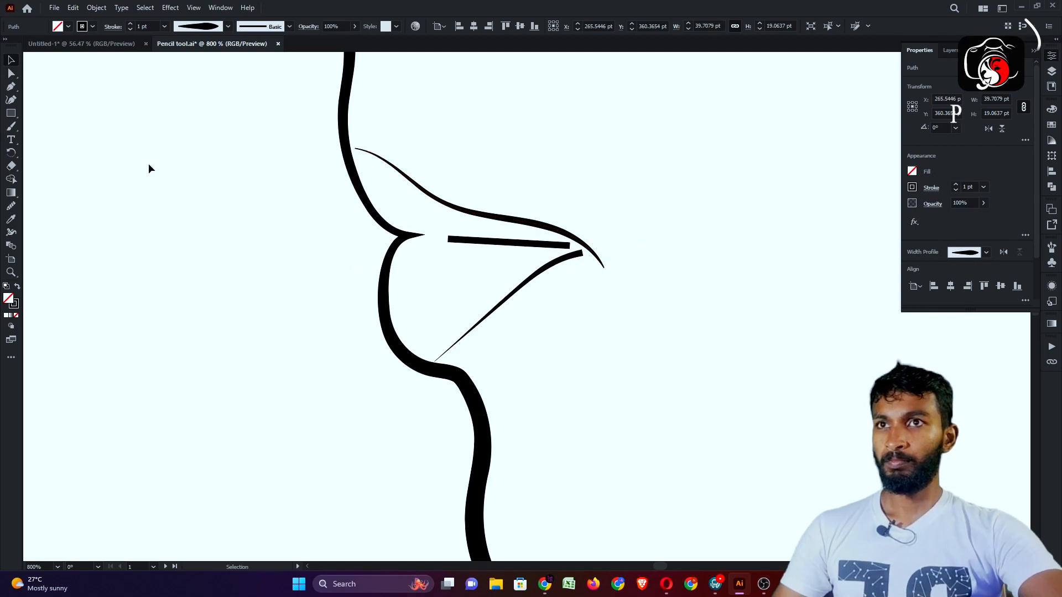
Apply the lens-shaped width profile to the line between the lips and enlarge it toward the face outline
left_click(514, 243)
scroll(515, 243, "up", 3)
key("shift+w")
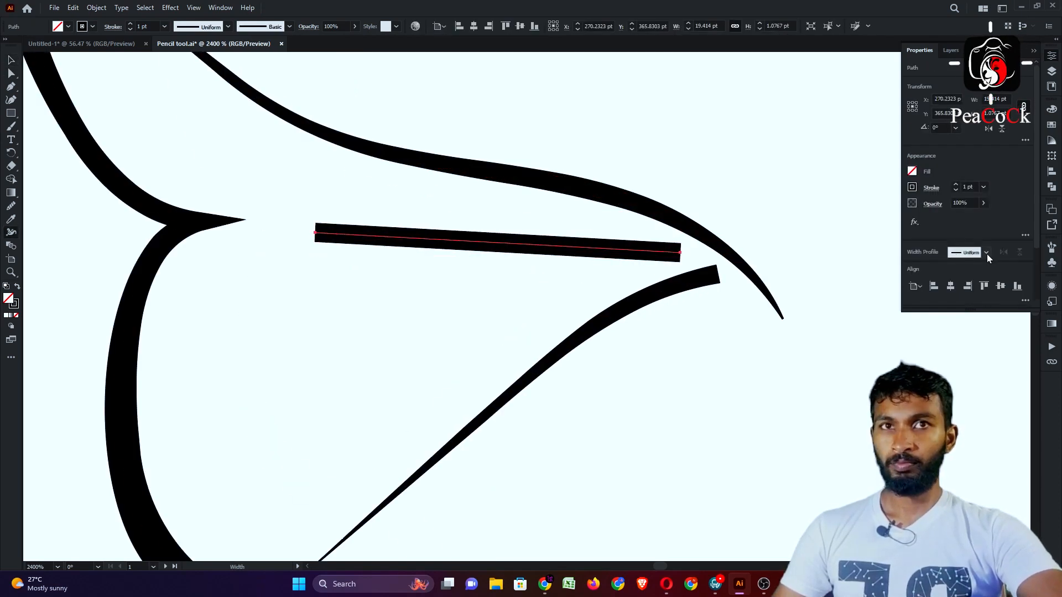
left_click(987, 253)
left_click(945, 323)
left_click(988, 252)
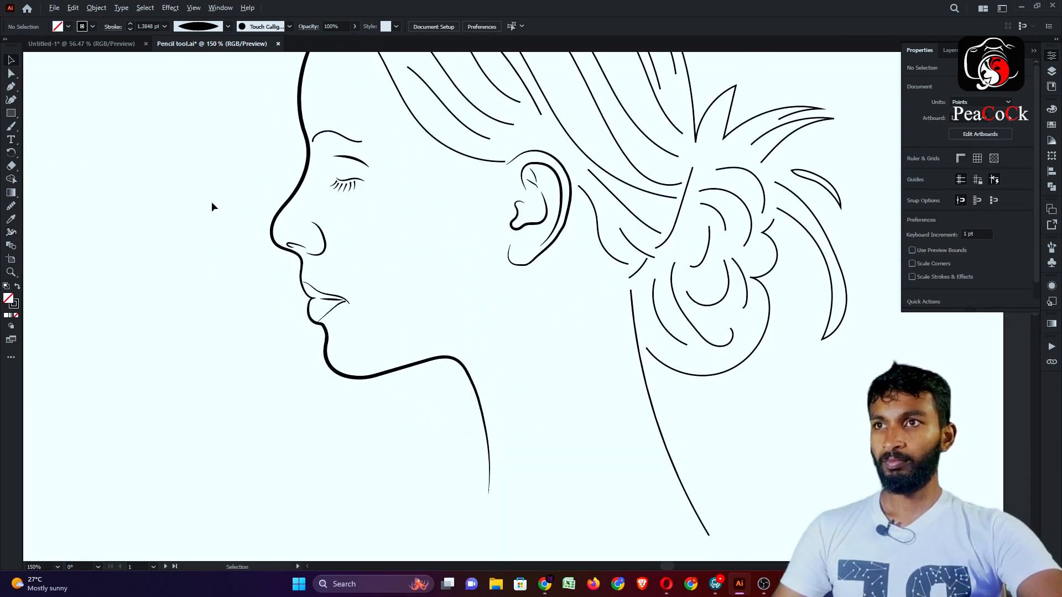
scroll(303, 300, "up", 6)
left_click_drag(437, 310, 400, 303)
left_click(382, 197)
scroll(453, 188, "down", 8)
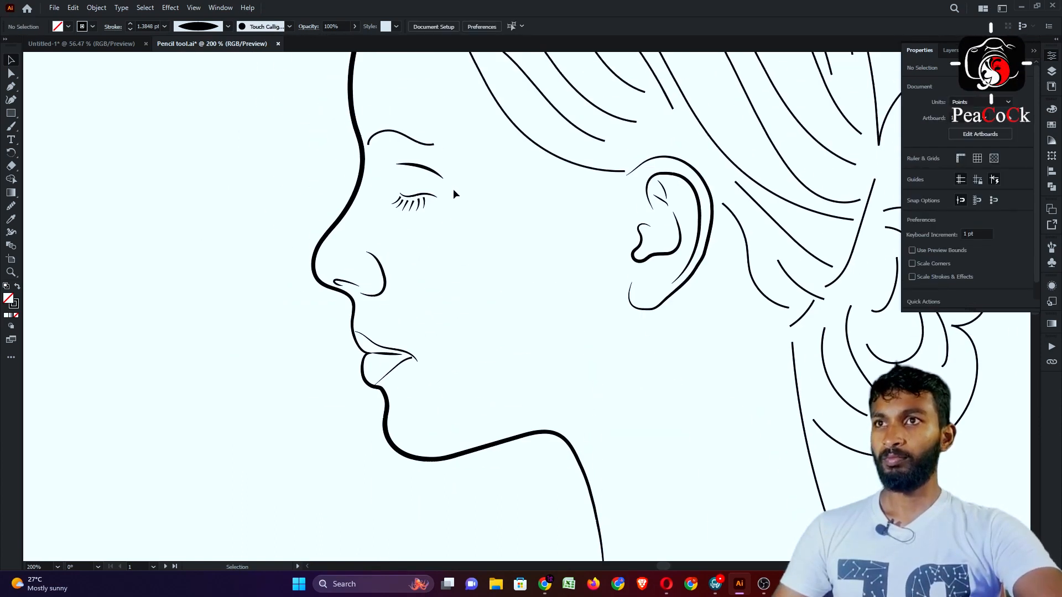
Widen one long hair strand with the Width tool and apply the lens-shaped width profile to the hair, bun and back neck strokes
left_click_drag(338, 125, 582, 245)
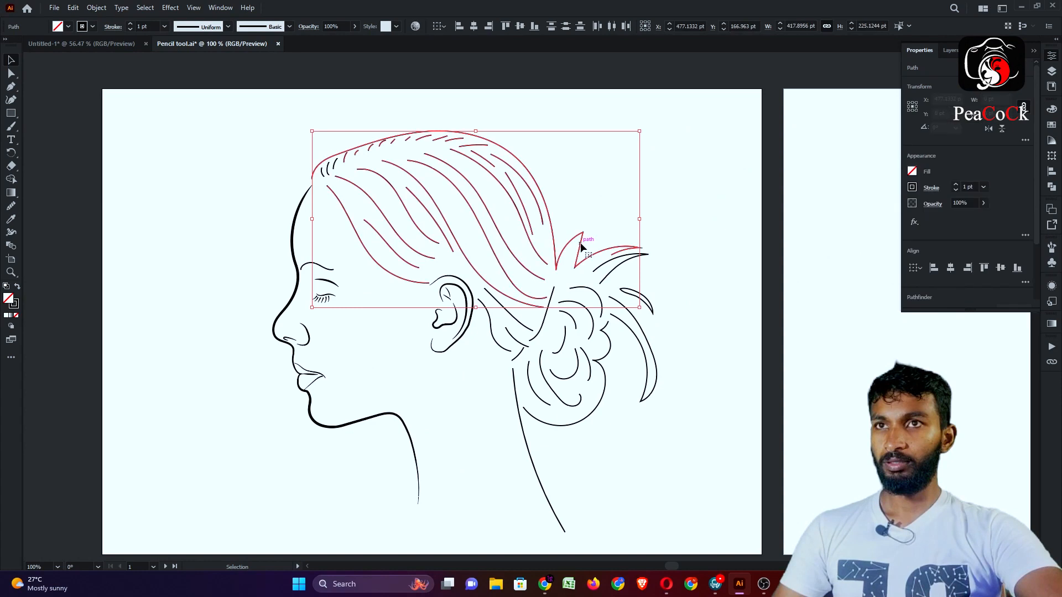
left_click_drag(689, 294, 494, 406)
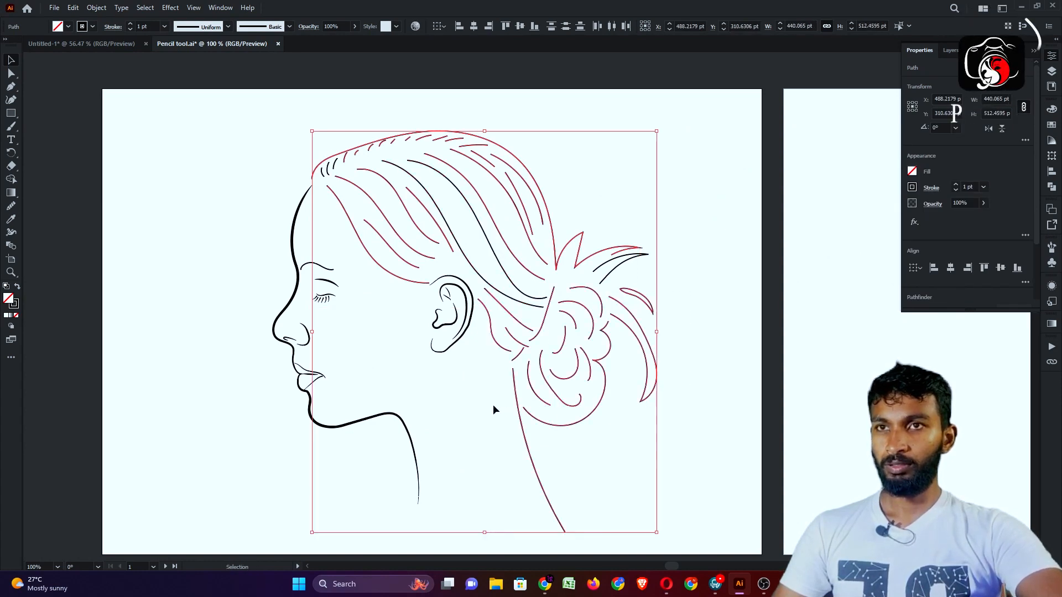
left_click(491, 243, "shift")
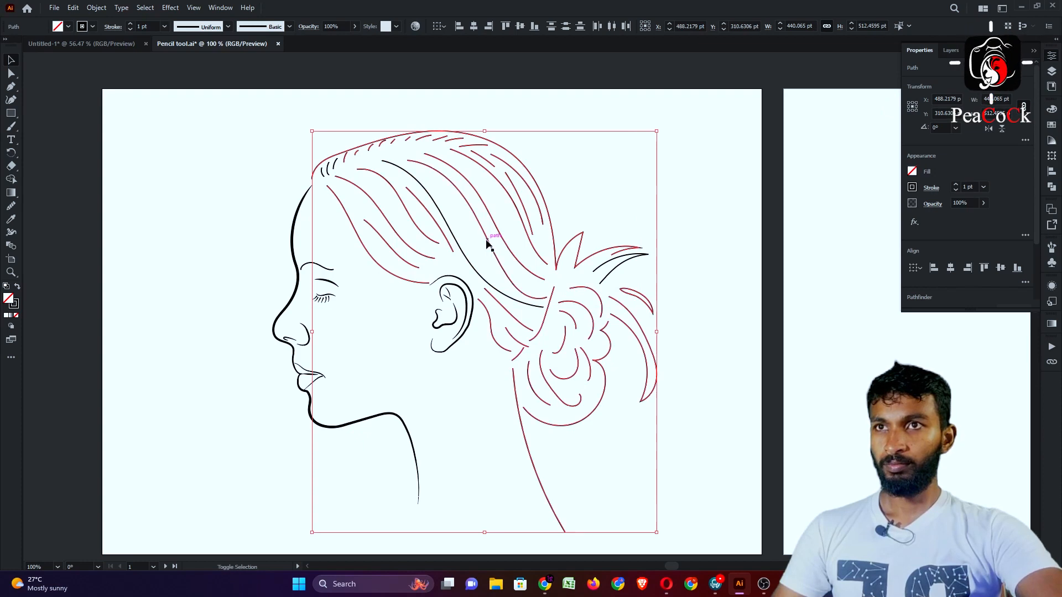
left_click(624, 264, "shift")
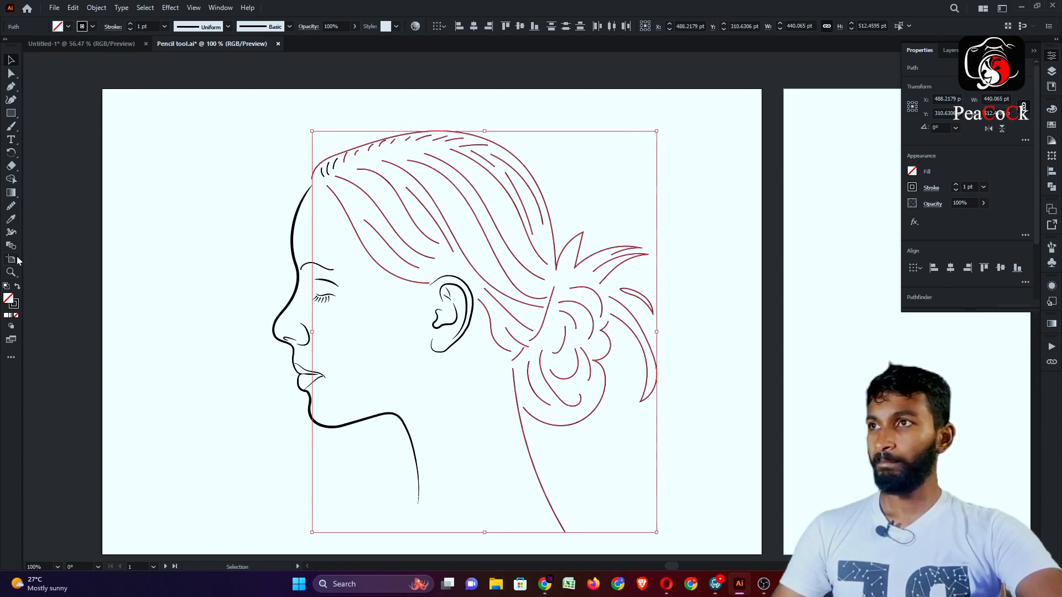
left_click(12, 237)
scroll(484, 222, "up", 2)
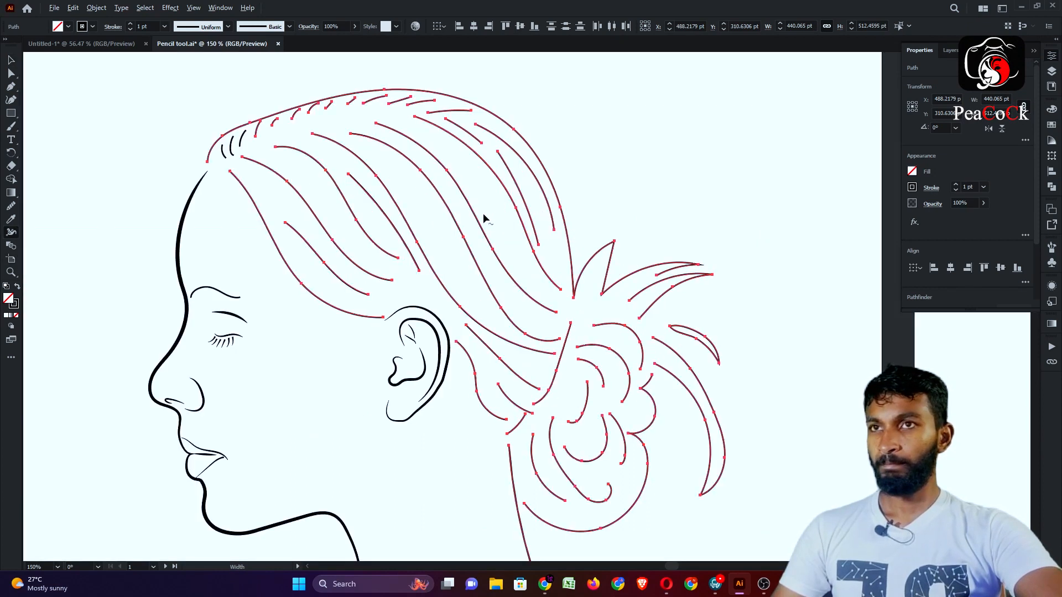
left_click_drag(457, 245, 464, 245)
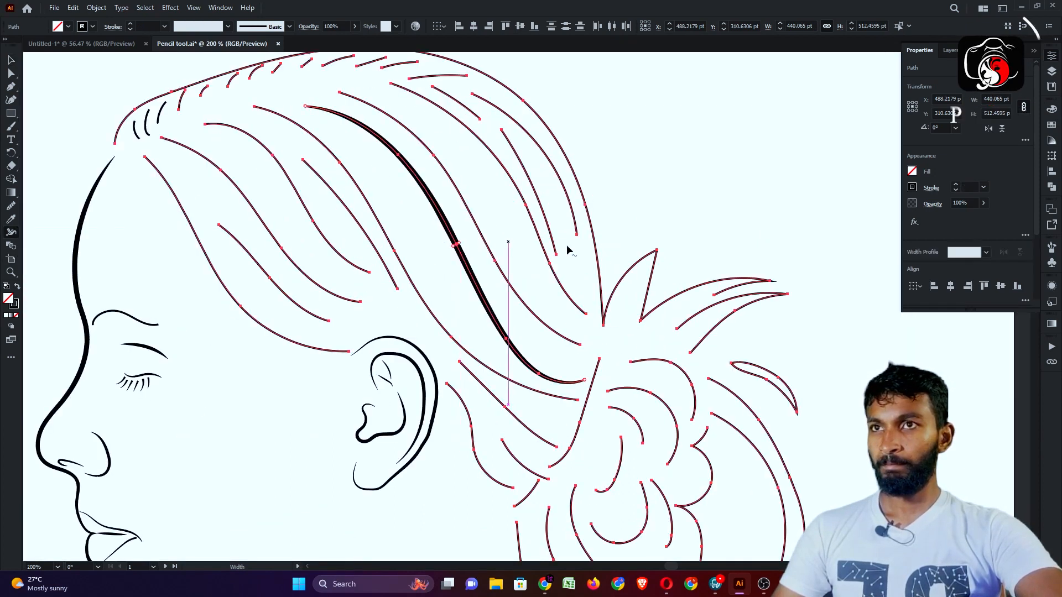
left_click(988, 253)
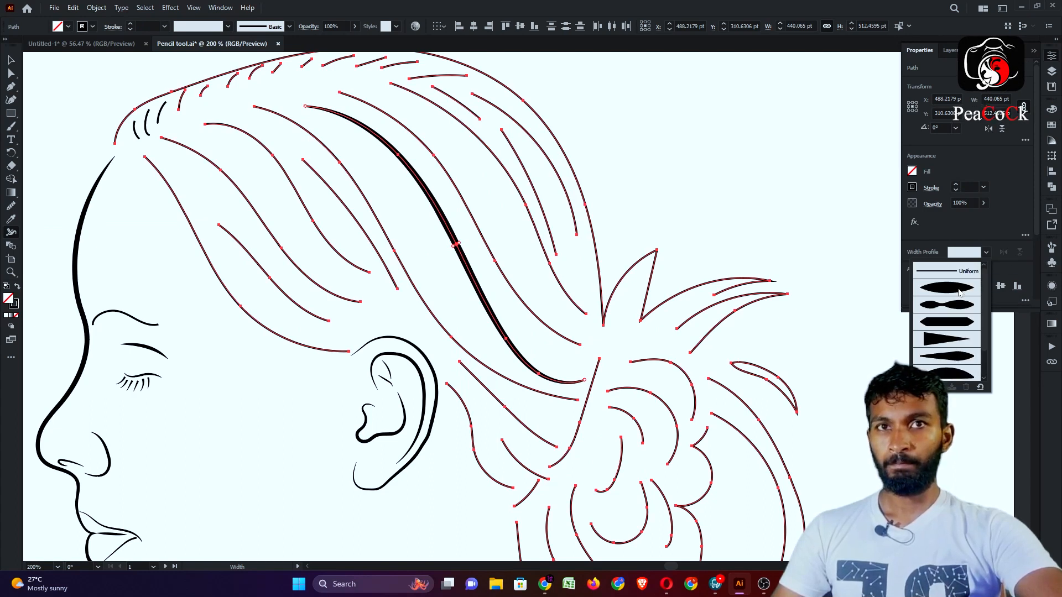
left_click(956, 288)
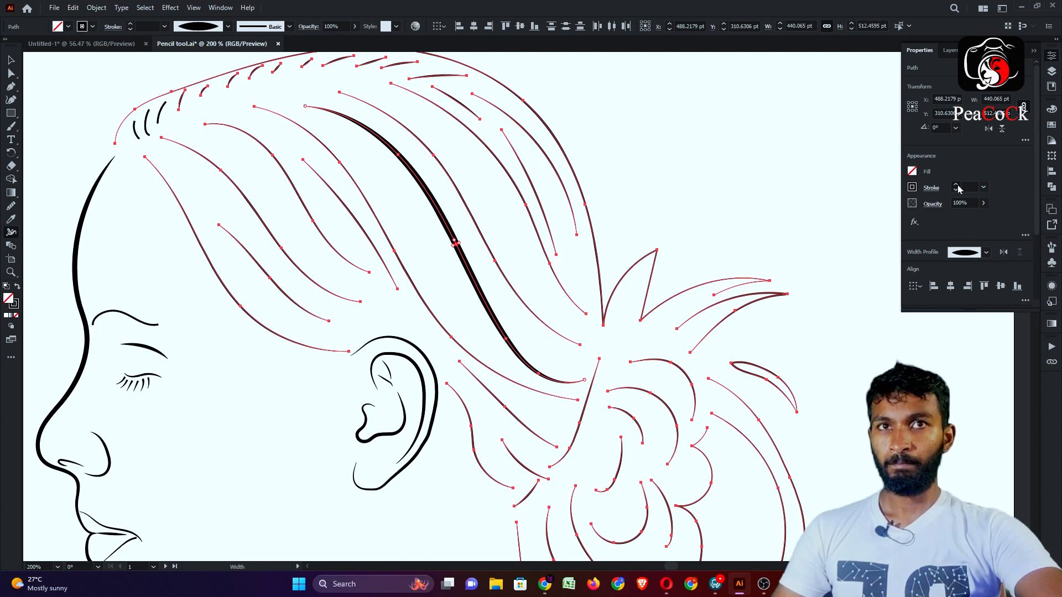
Set the stroke weight of the selected hair, bun and back neck strokes to 6 pt and deselect them
left_click(959, 188)
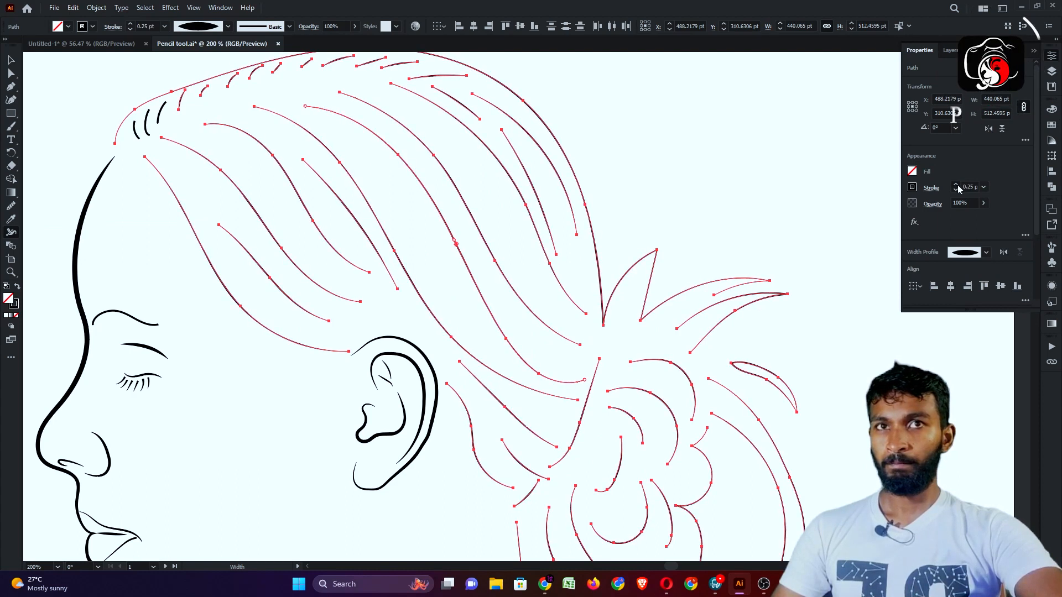
left_click(957, 185)
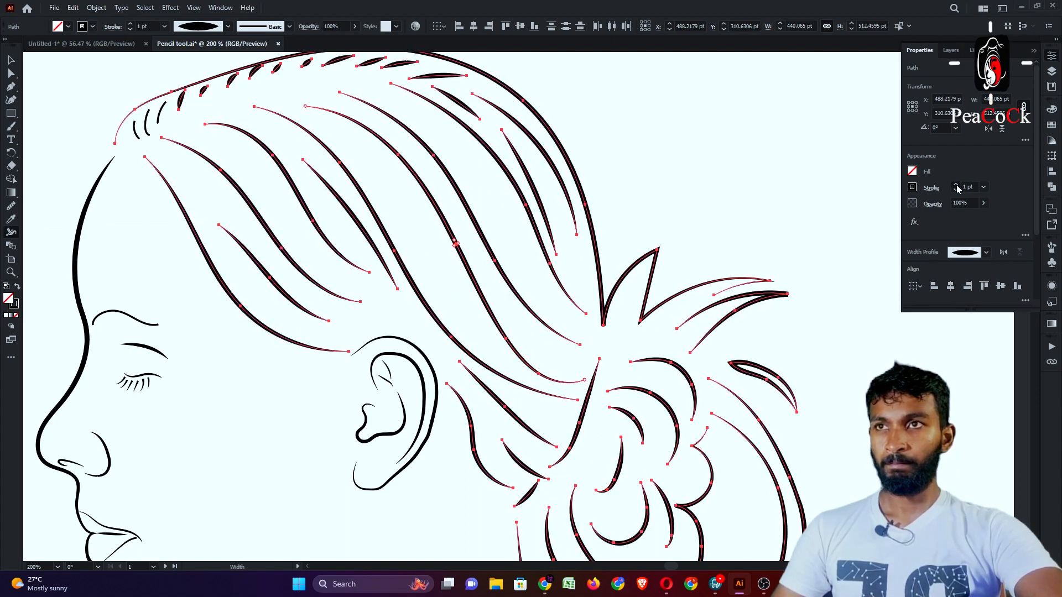
left_click(956, 186)
left_click(956, 185)
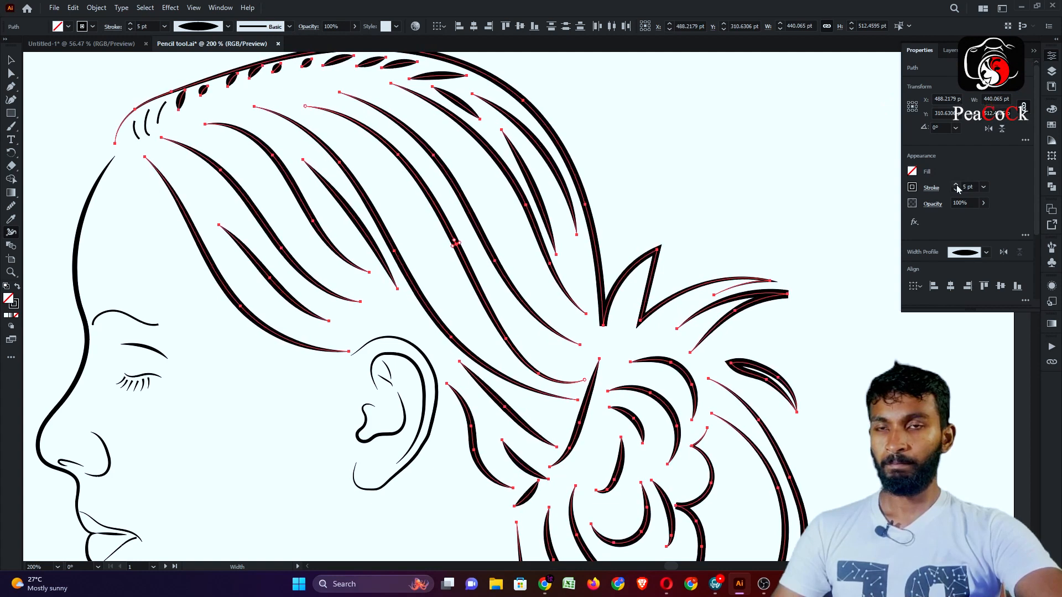
left_click(957, 185)
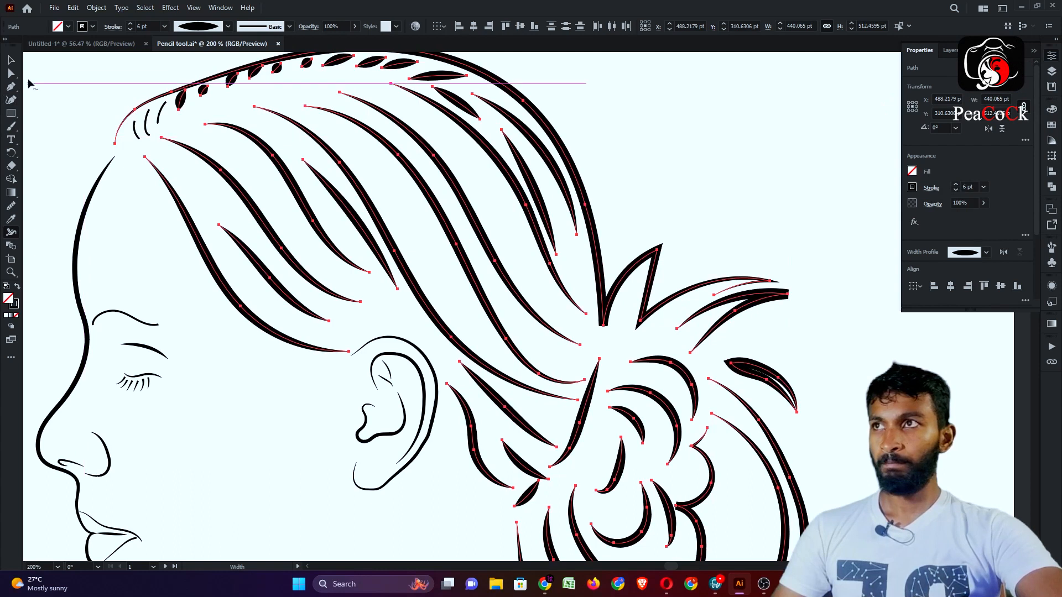
left_click(11, 60)
left_click(394, 190)
Widen one of the three short strokes at the front hairline with the Width tool and set all three to 2 pt
scroll(660, 187, "down", 4)
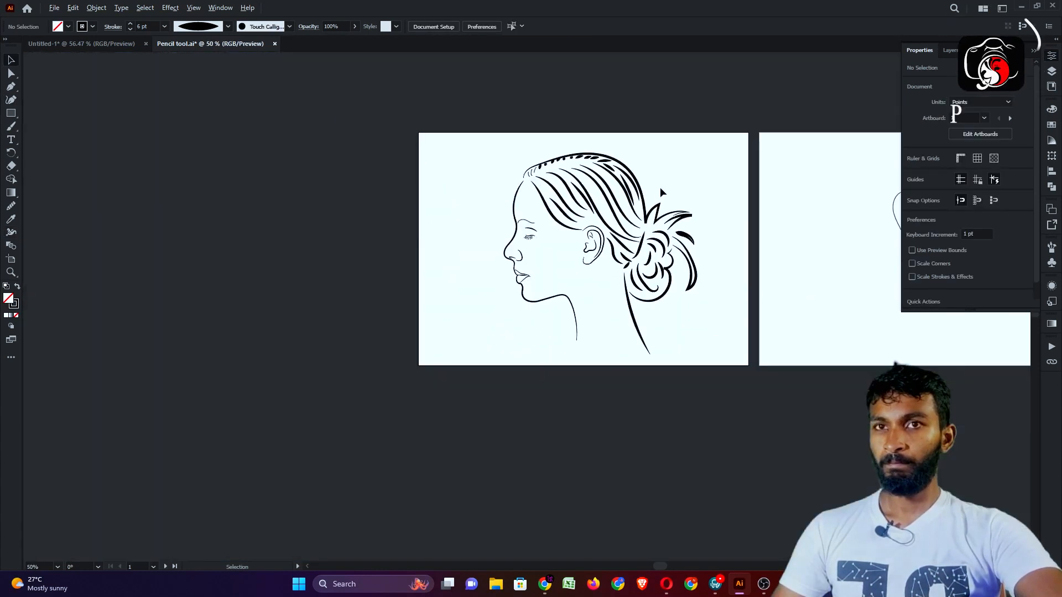
scroll(661, 174, "up", 2)
scroll(548, 155, "up", 2)
scroll(459, 104, "up", 3)
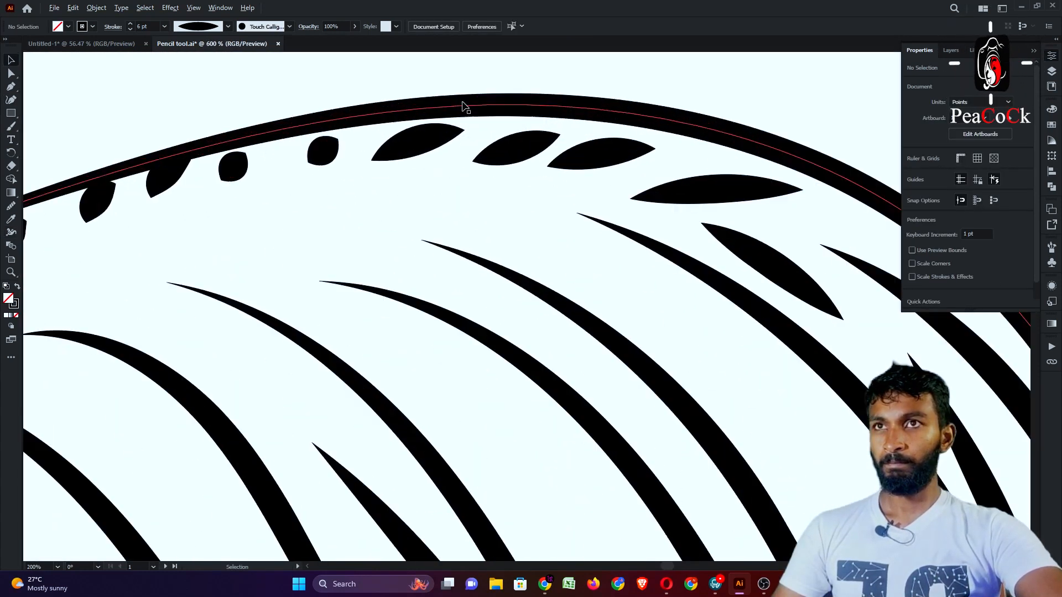
scroll(556, 126, "down", 2)
scroll(196, 214, "up", 1)
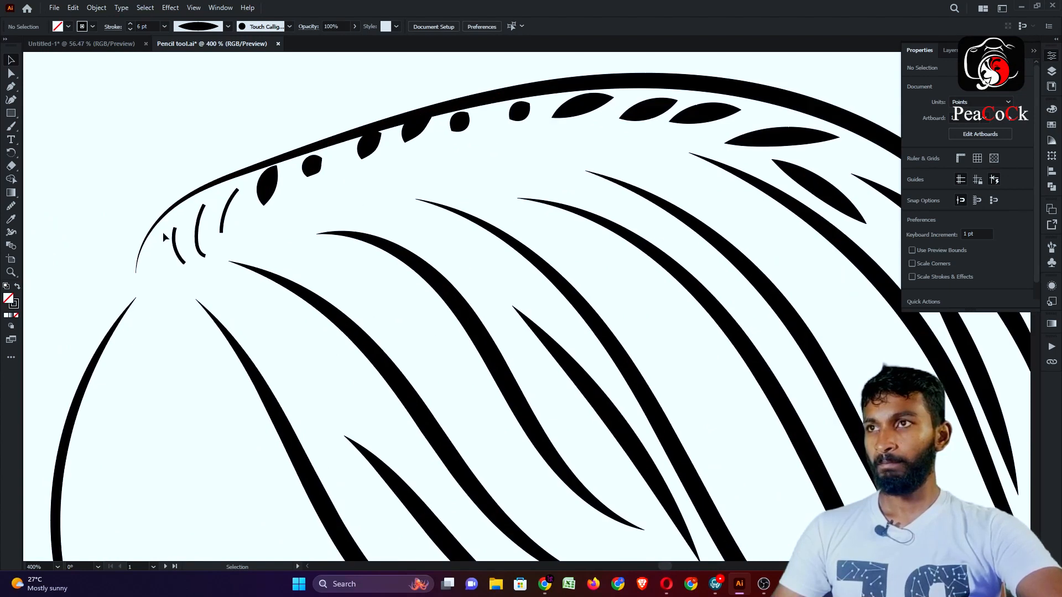
left_click_drag(213, 233, 250, 227)
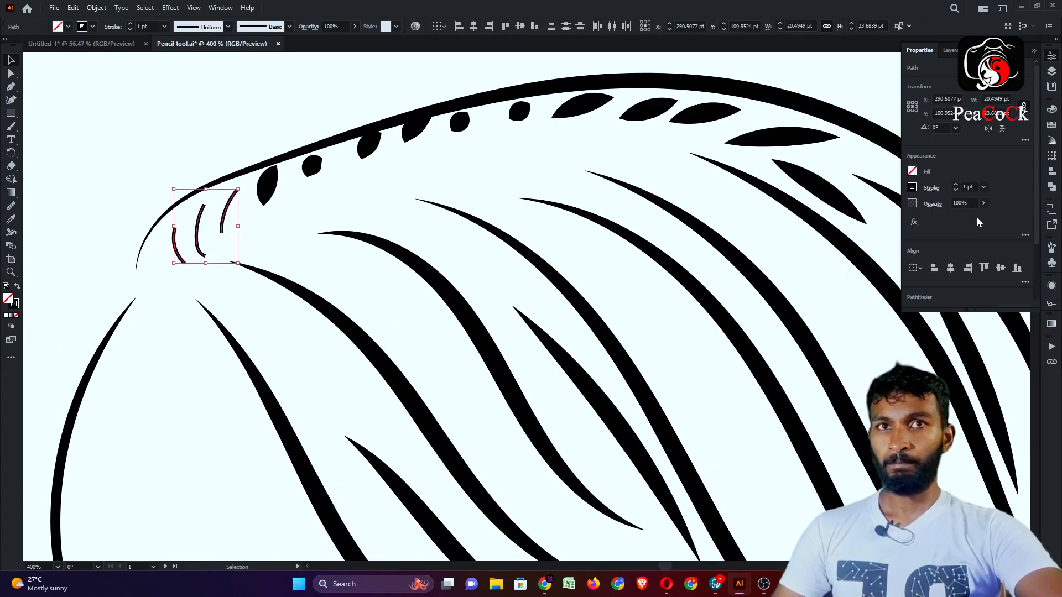
key("shift+w")
left_click_drag(232, 213, 237, 211)
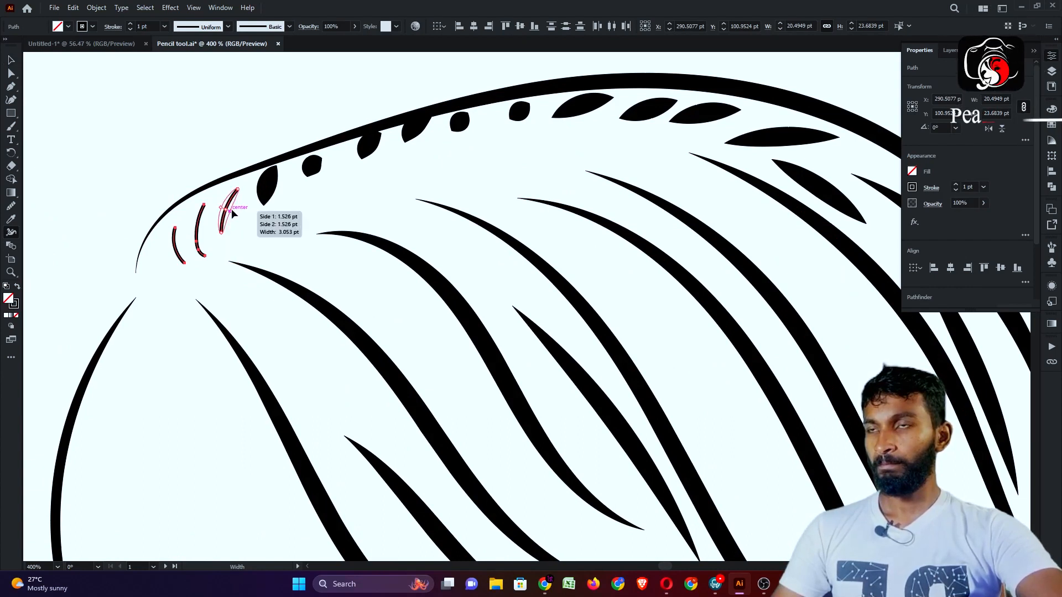
left_click(957, 188)
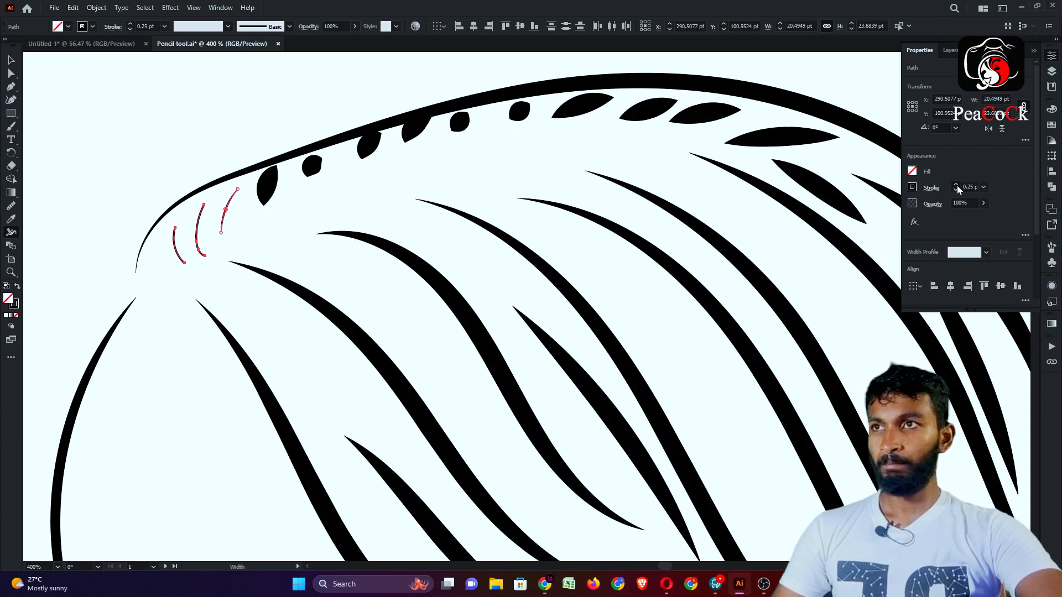
left_click(958, 186)
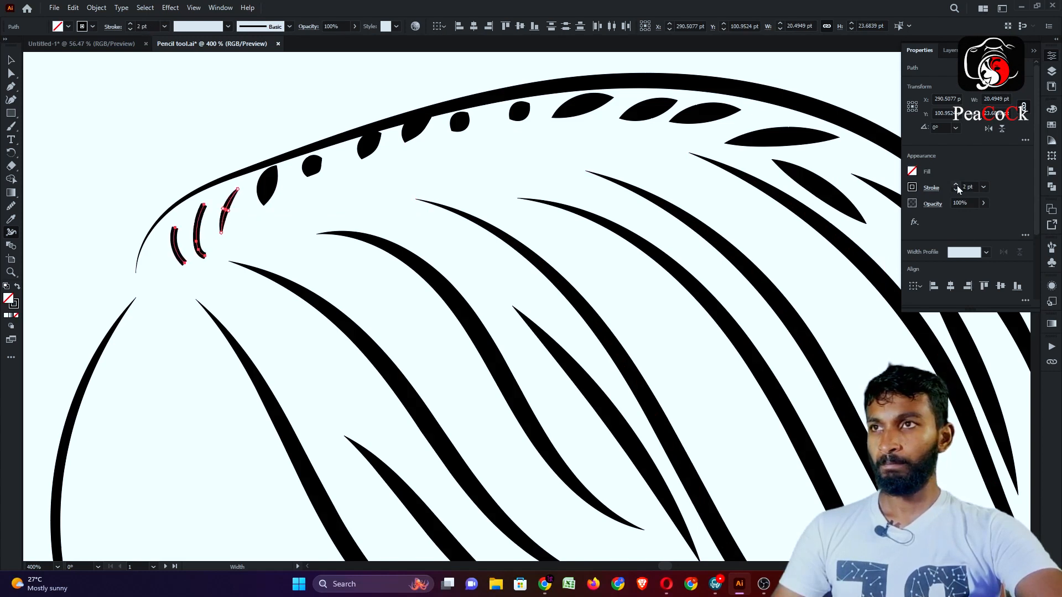
Apply the lens-shaped width profile to the three short front hairline strokes and deselect them
left_click(987, 255)
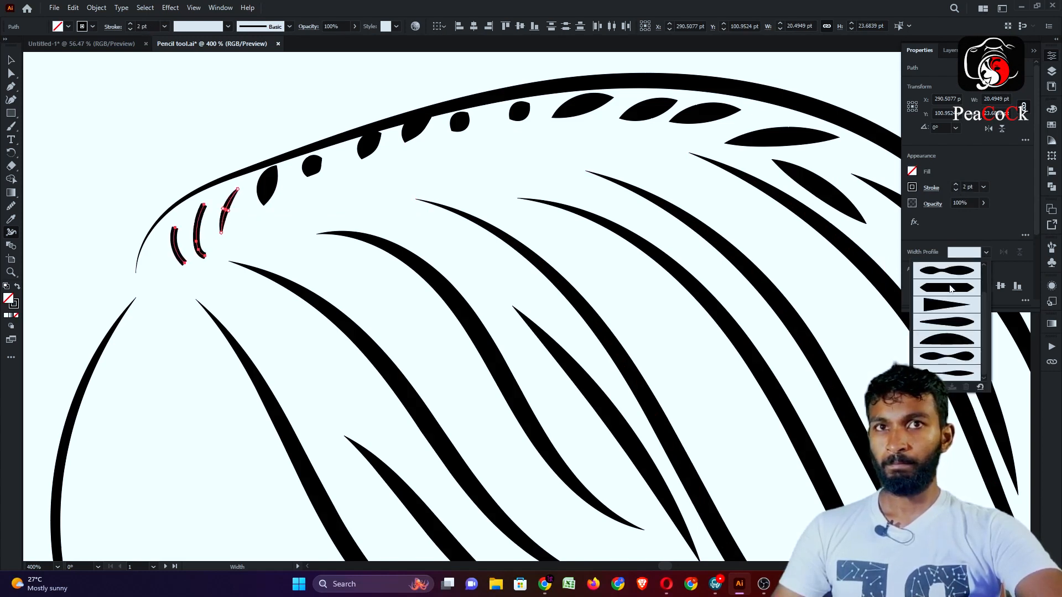
scroll(956, 293, "up", 2)
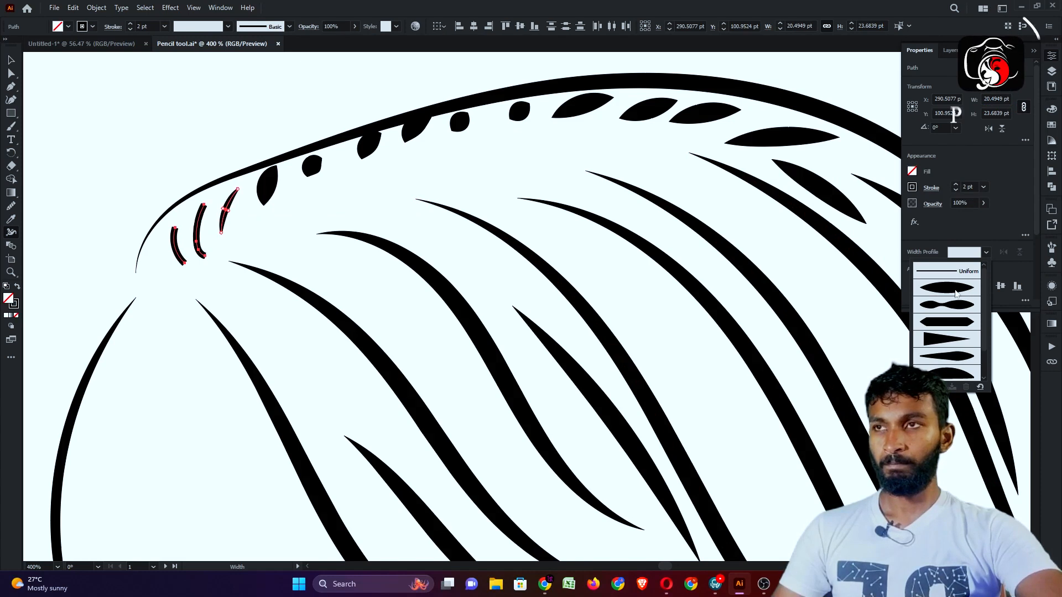
left_click(956, 290)
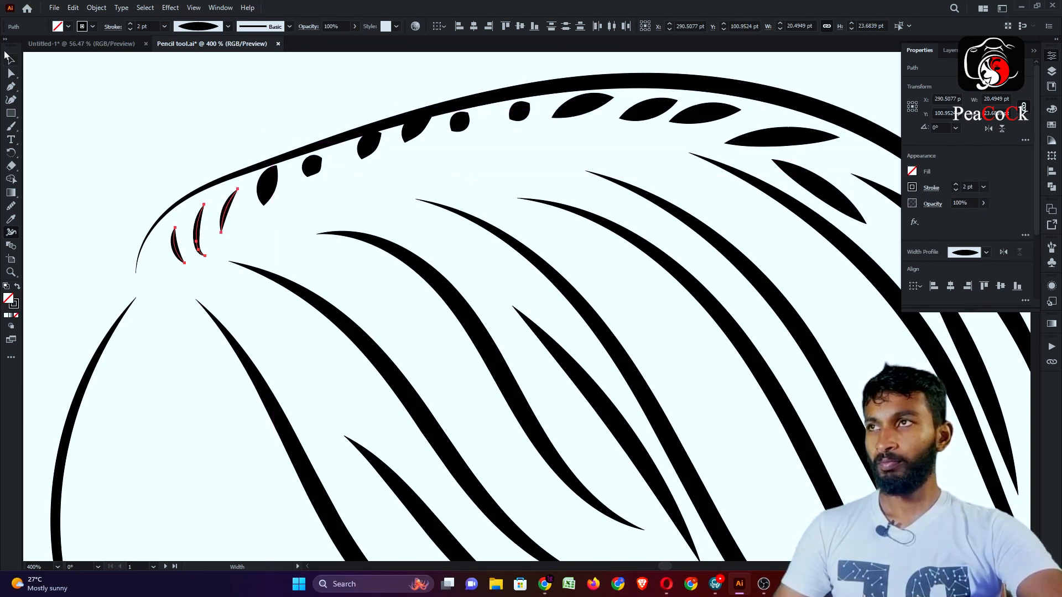
left_click(11, 64)
left_click(164, 99)
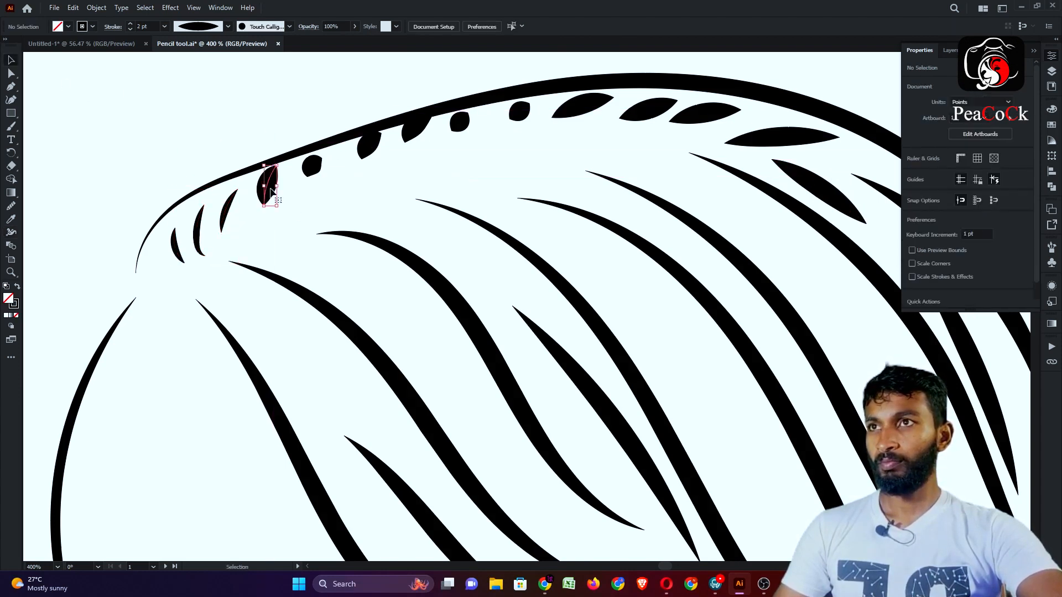
Set the stroke weight of all the short leaf-like hair strokes beneath the head's top outline to 2 pt and deselect them
left_click(316, 166, "shift")
left_click(371, 145, "shift")
left_click(417, 131, "shift")
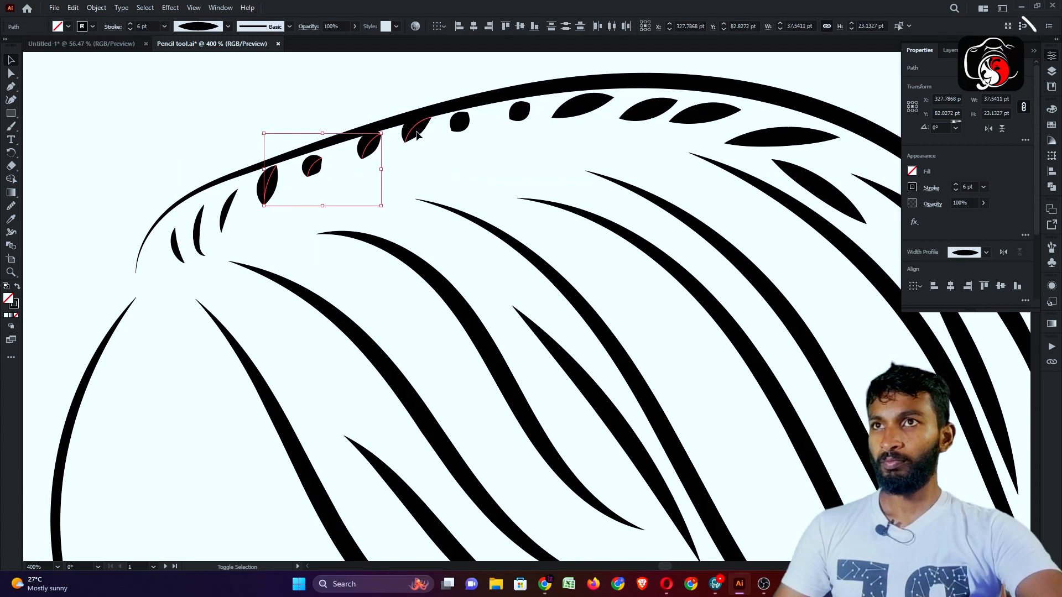
left_click(462, 123, "shift")
left_click(519, 111, "shift")
left_click(588, 108, "shift")
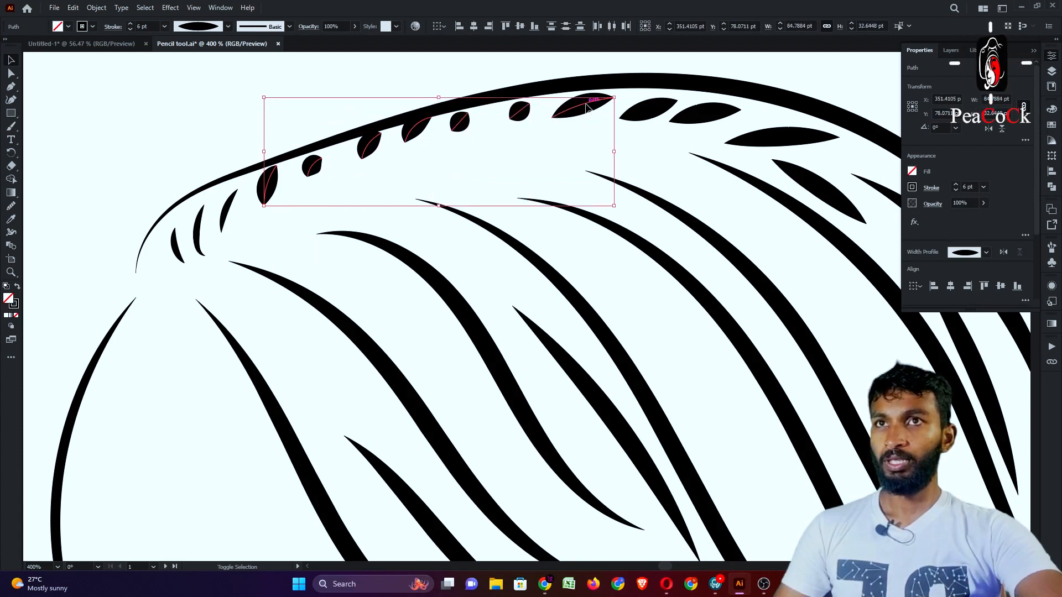
scroll(386, 152, "down", 3)
scroll(574, 122, "up", 3)
left_click(341, 161, "shift")
left_click(404, 166, "shift")
left_click(464, 191, "shift")
left_click(526, 244, "shift")
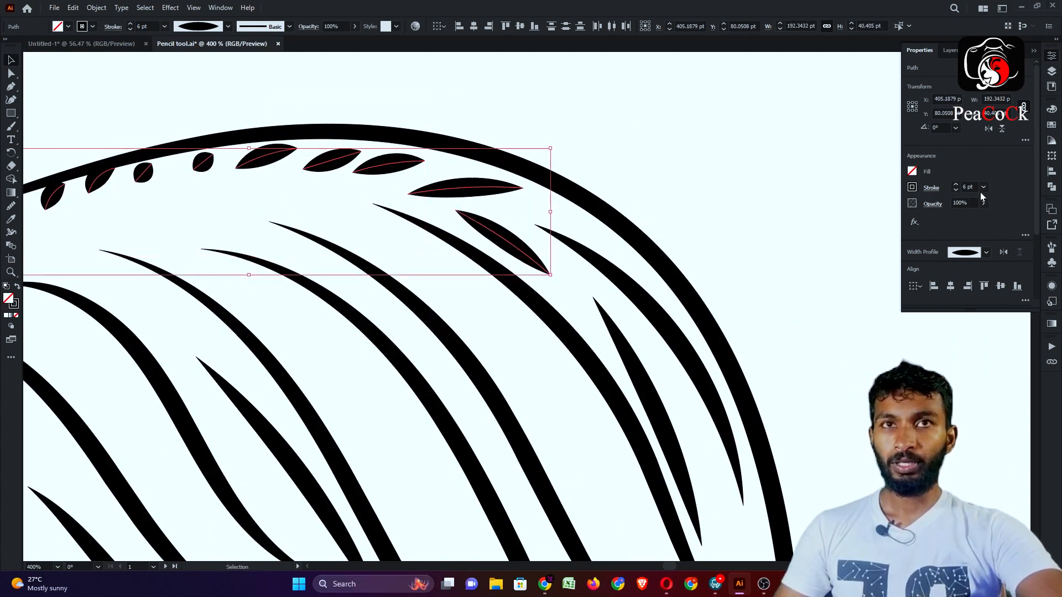
left_click(955, 189)
left_click(956, 189)
left_click(956, 189)
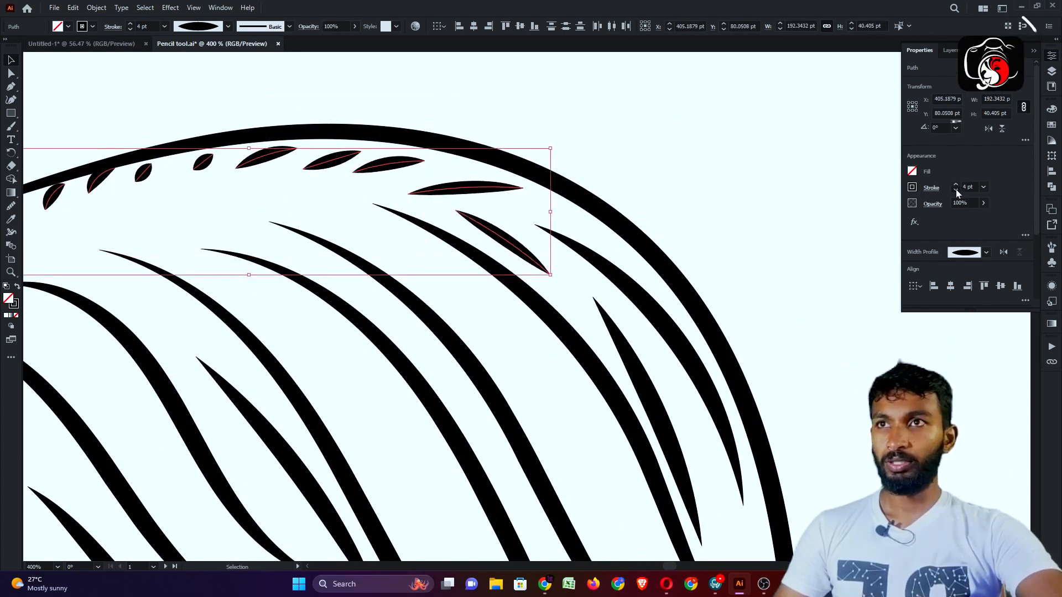
left_click(956, 189)
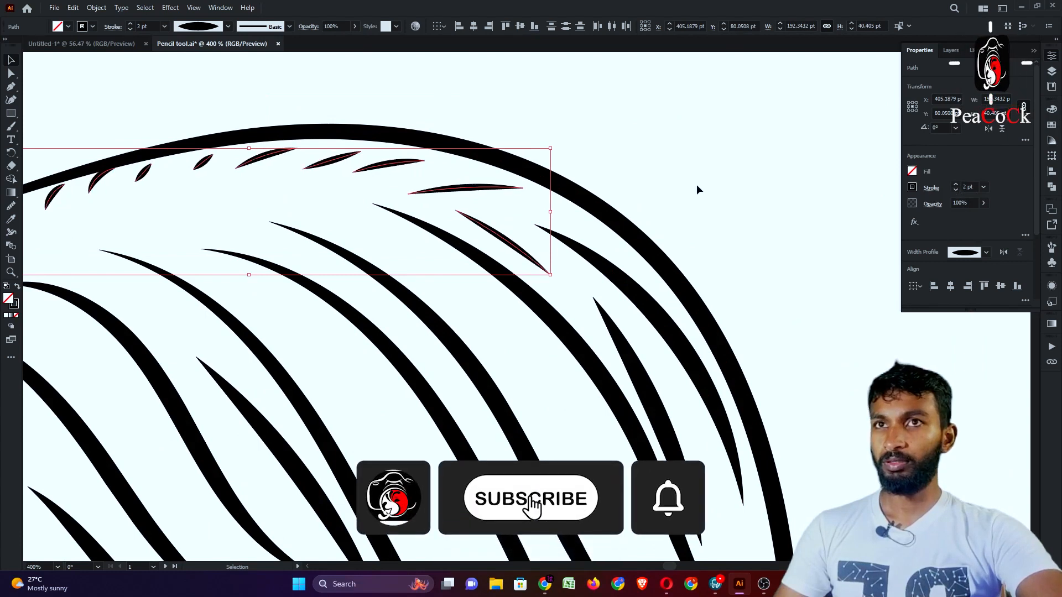
left_click(802, 214)
Examine the whole portrait from the face and neck to the hair and bun to check the stroke thickness
scroll(802, 214, "down", 3)
key("ctrl+0")
scroll(354, 243, "up", 2)
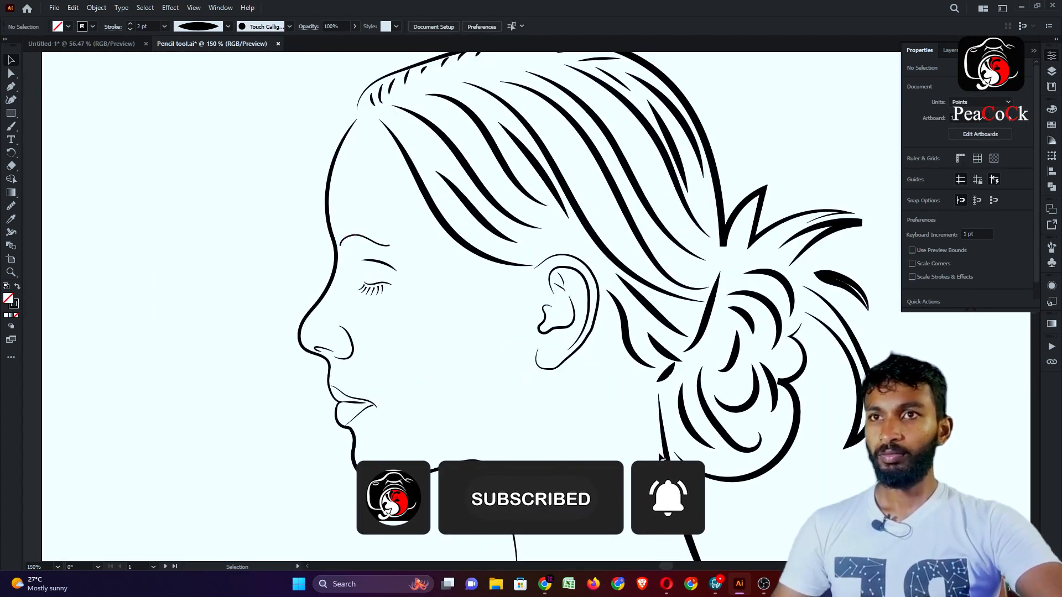
scroll(494, 404, "down", 3)
scroll(443, 404, "up", 3)
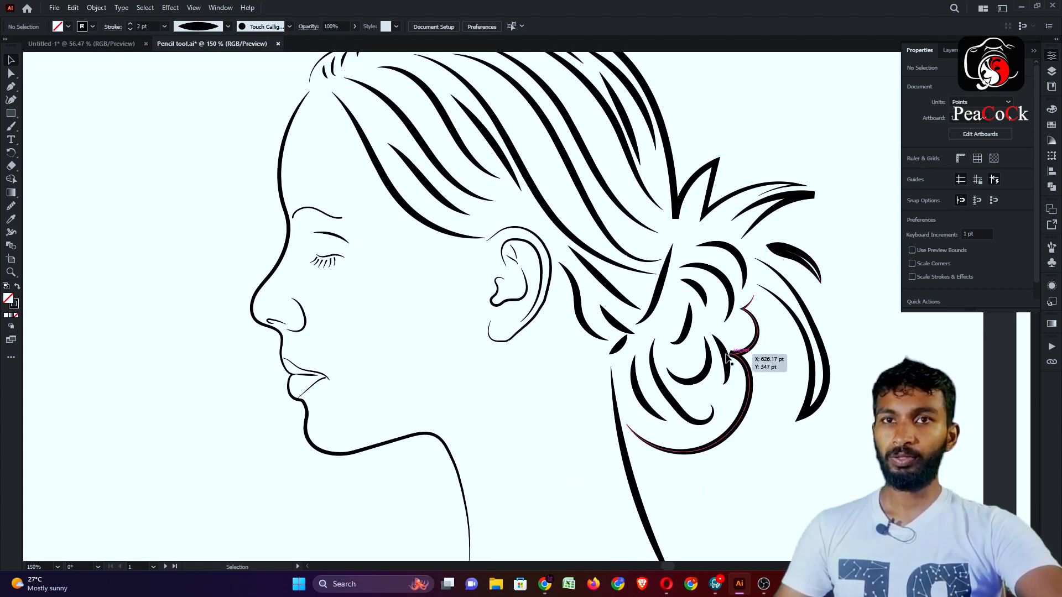
scroll(771, 347, "down", 2)
scroll(656, 174, "down", 3)
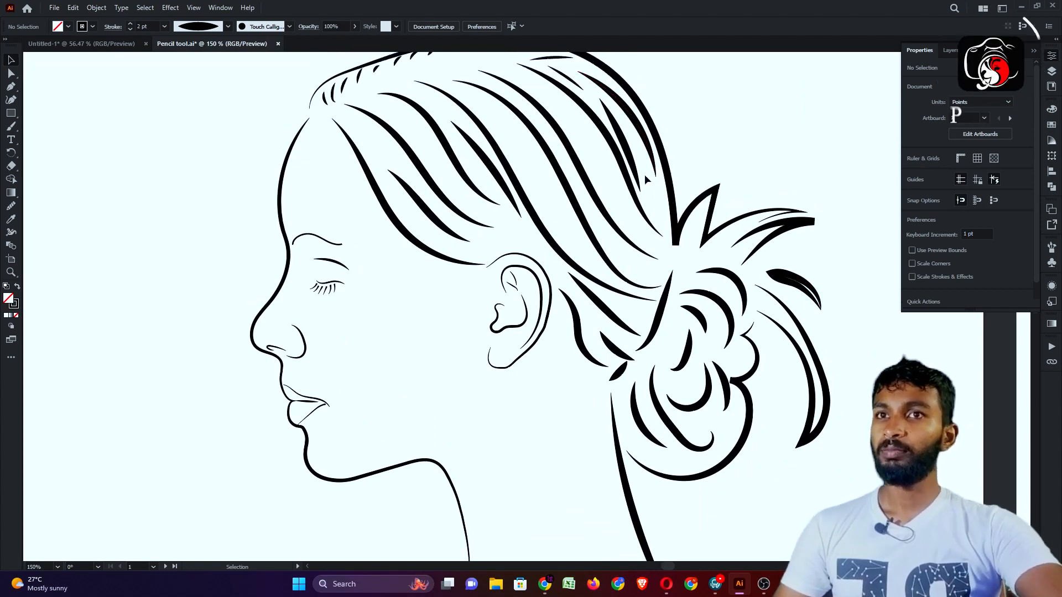
scroll(635, 146, "up", 2)
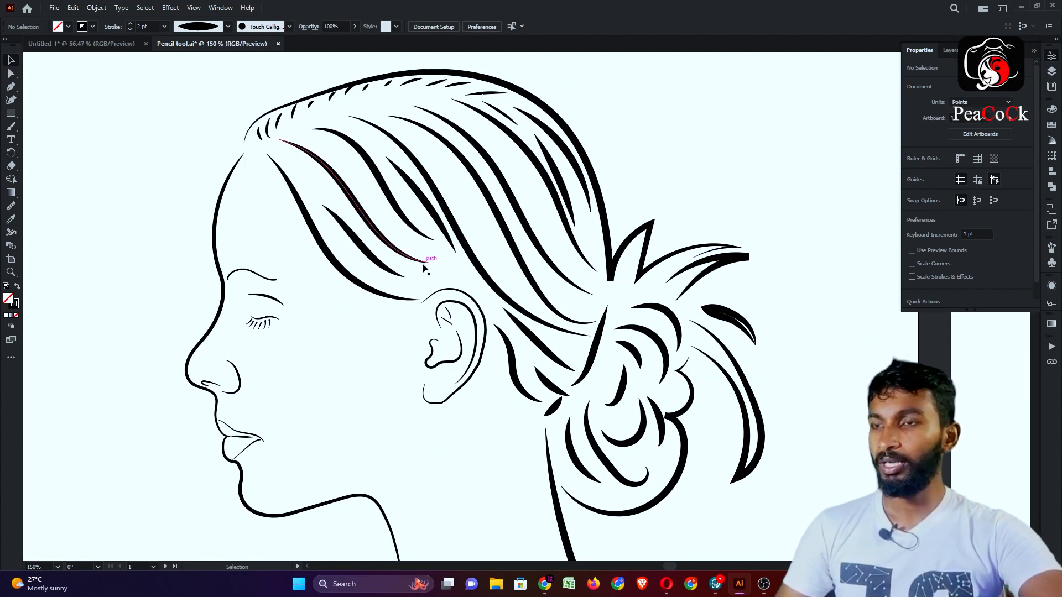
scroll(145, 132, "left", 3)
scroll(143, 130, "down", 1)
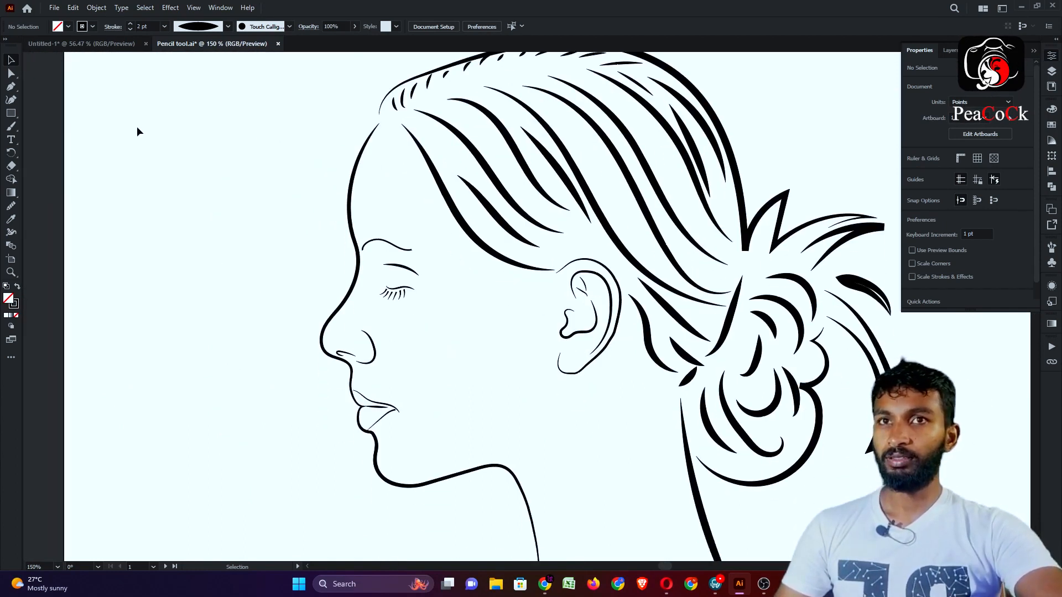
scroll(135, 129, "down", 1)
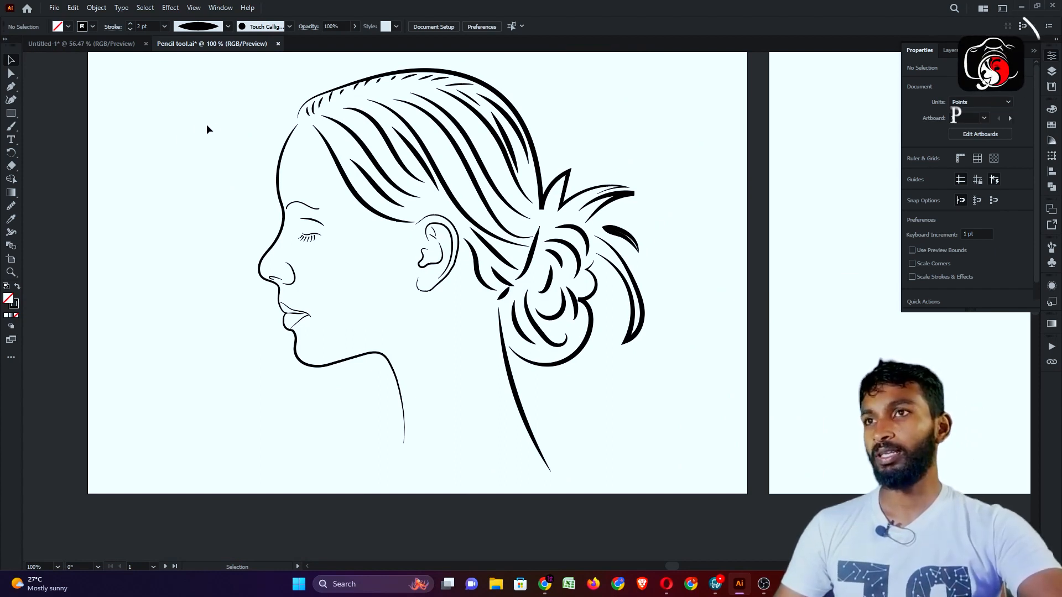
scroll(213, 124, "up", 1)
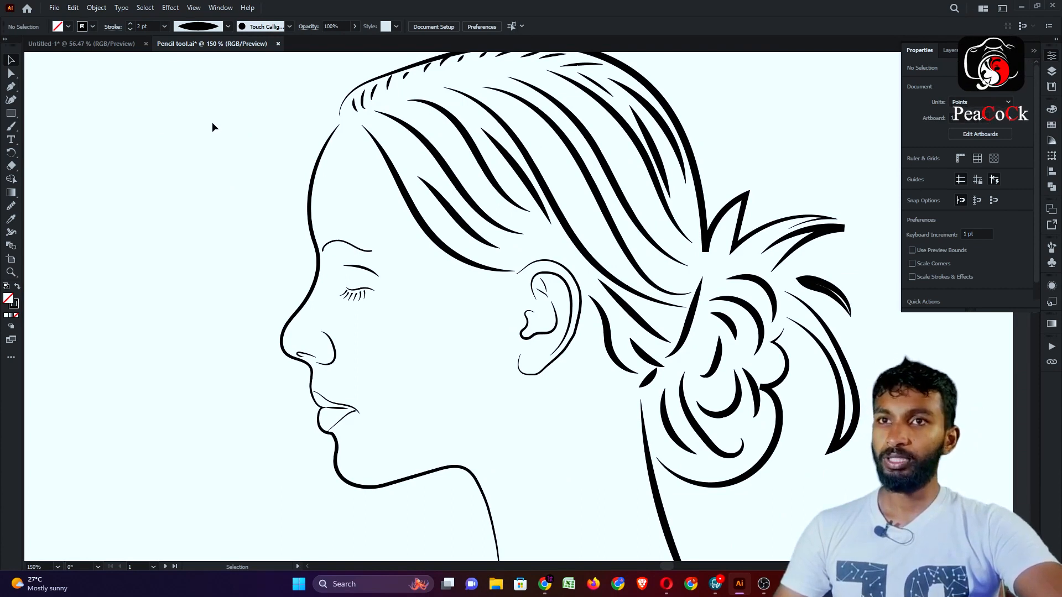
Switch to the Untitled-1 document and trace the animal sketch's lower curve with the Pencil tool, from its thin tip to the neck junction
left_click(109, 45)
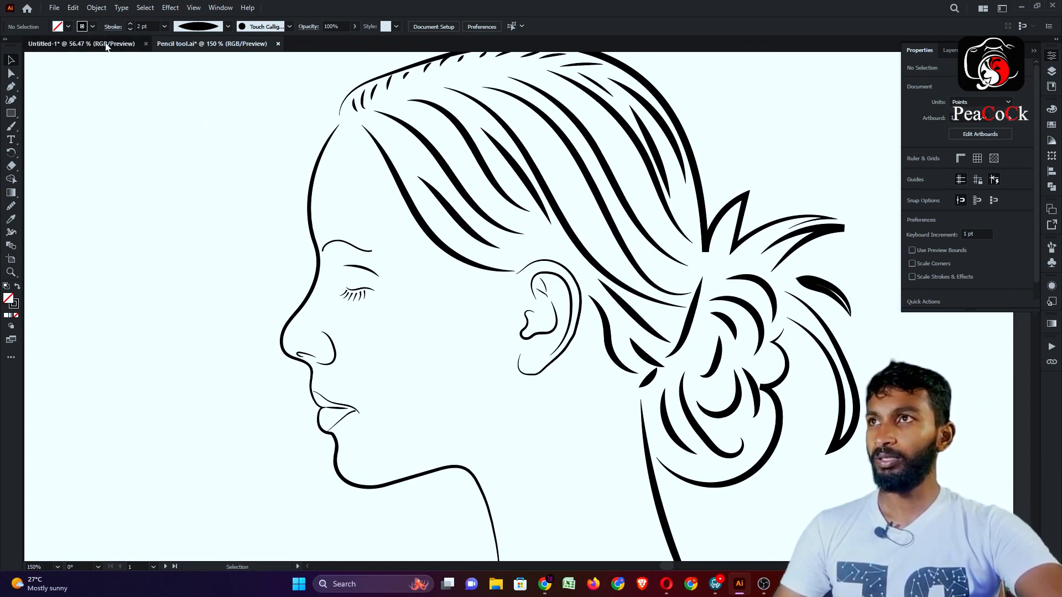
scroll(656, 310, "up", 2)
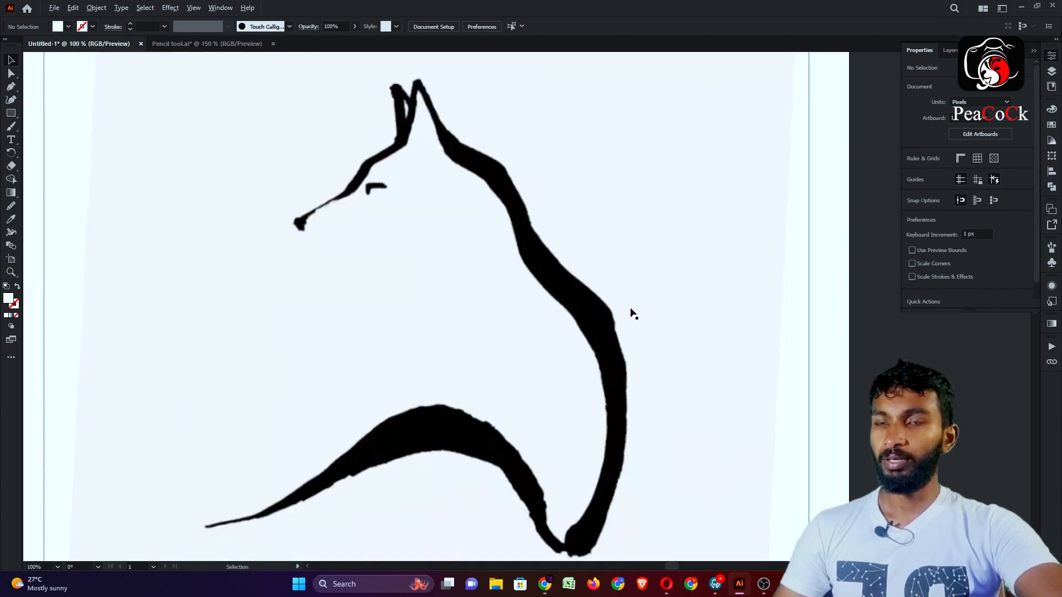
scroll(630, 310, "down", 3)
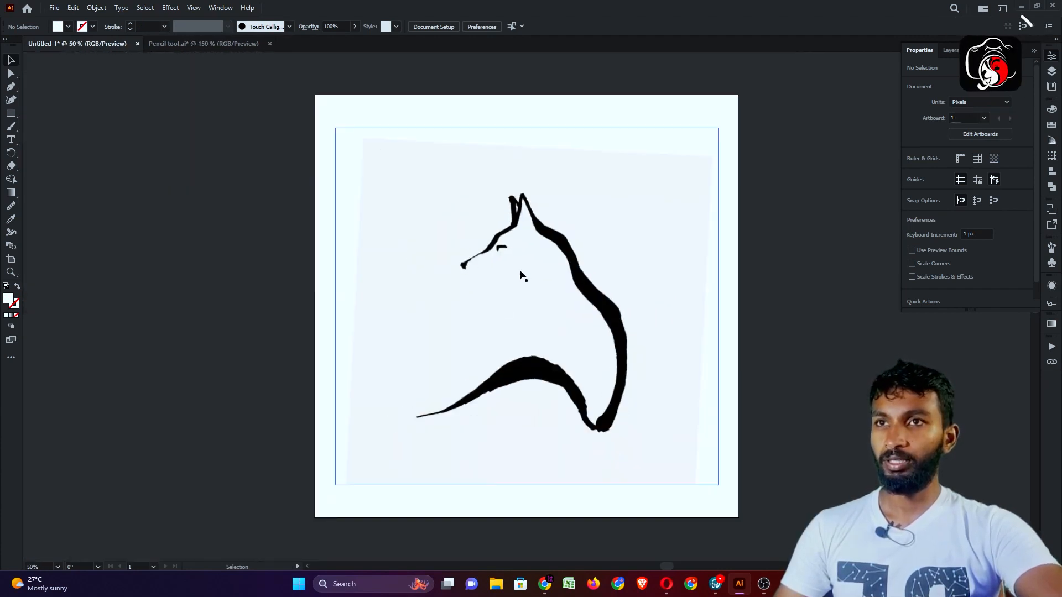
scroll(531, 273, "up", 1)
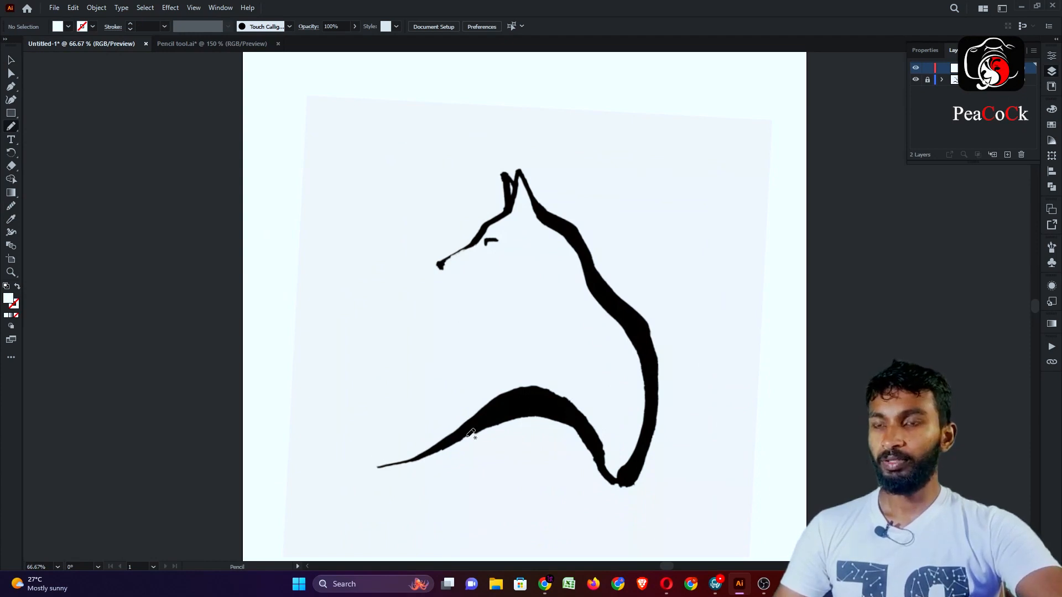
left_click_drag(479, 421, 478, 419)
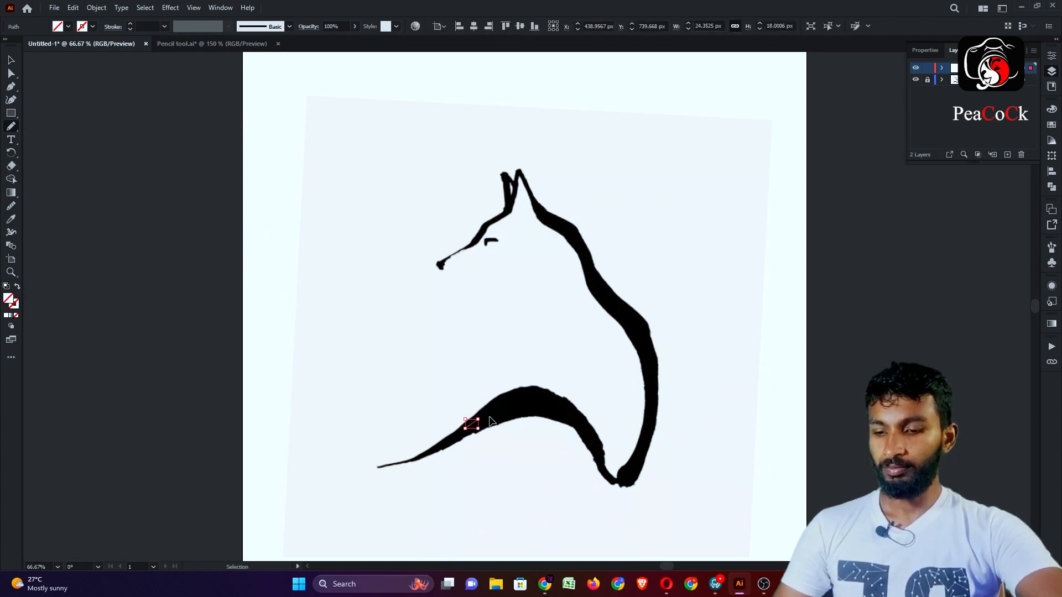
key("ctrl+z")
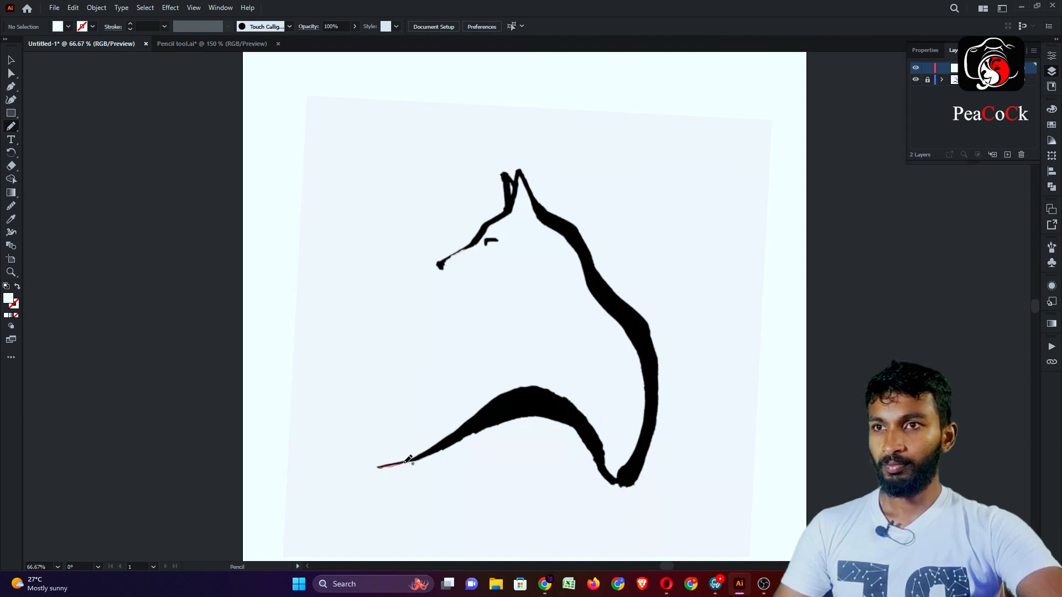
mouse_move(444, 444)
left_mouse_down()
mouse_move(503, 414)
mouse_move(557, 410)
mouse_move(620, 483)
left_mouse_up()
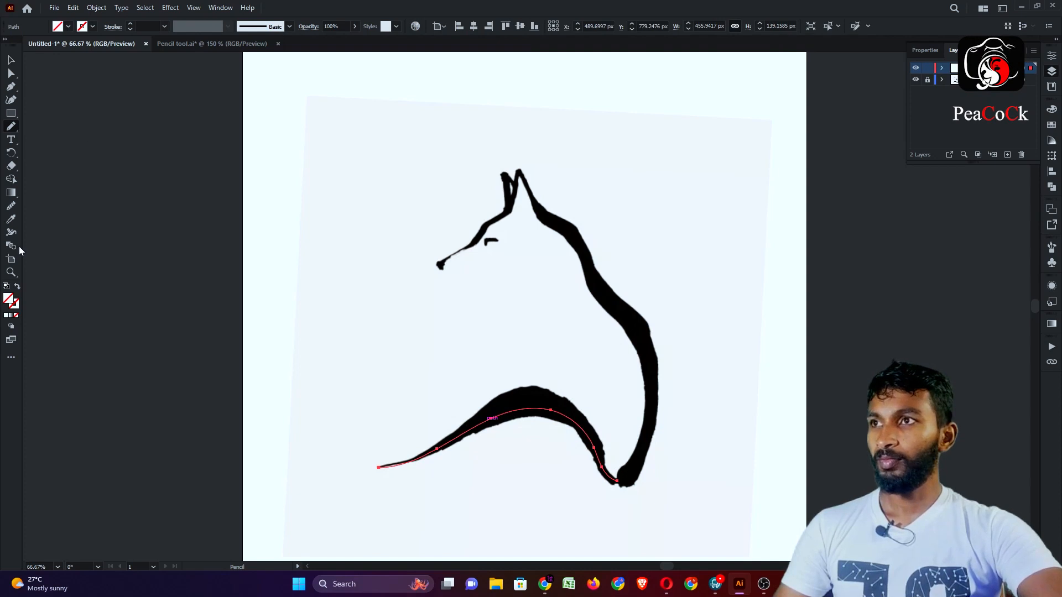
Widen the middle of the traced lower curve to about 41.7 pt with the Width tool and colour its stroke yellow
scroll(556, 434, "up", 1)
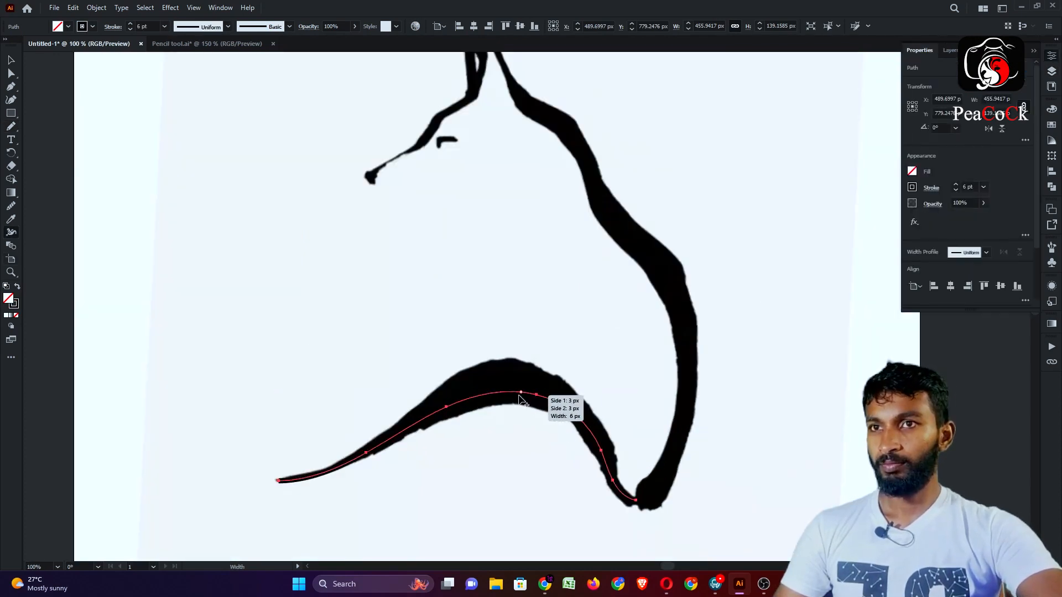
left_click_drag(517, 397, 526, 409)
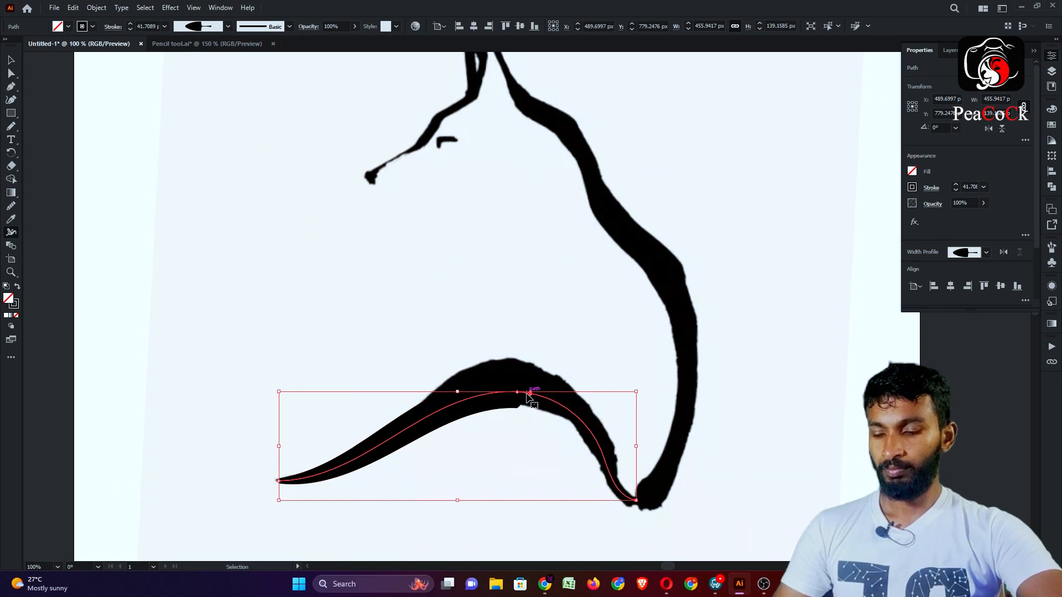
left_click(912, 172)
left_click(931, 185)
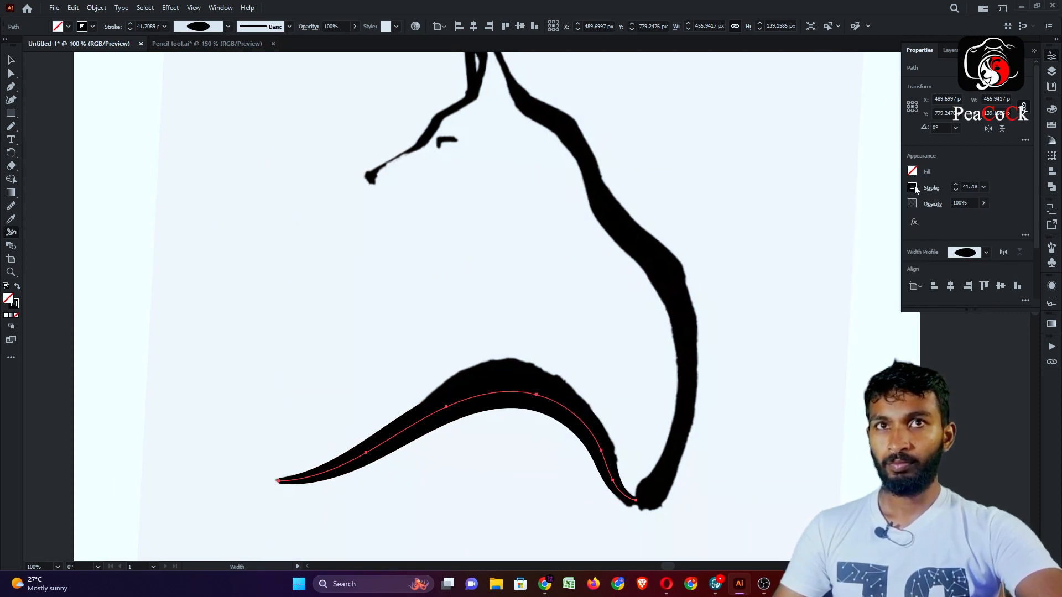
left_click(914, 189)
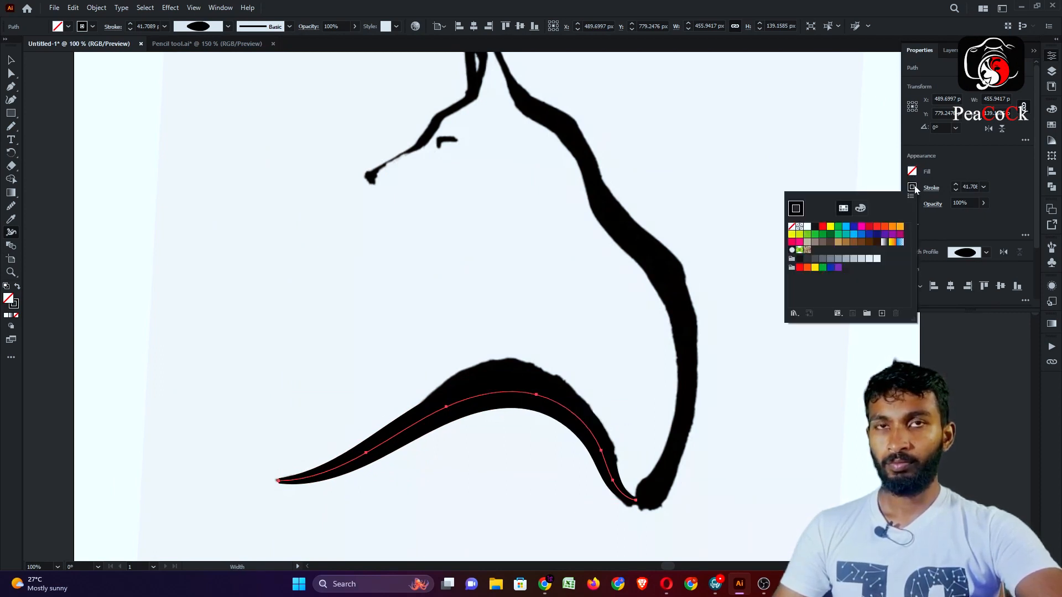
left_click(830, 226)
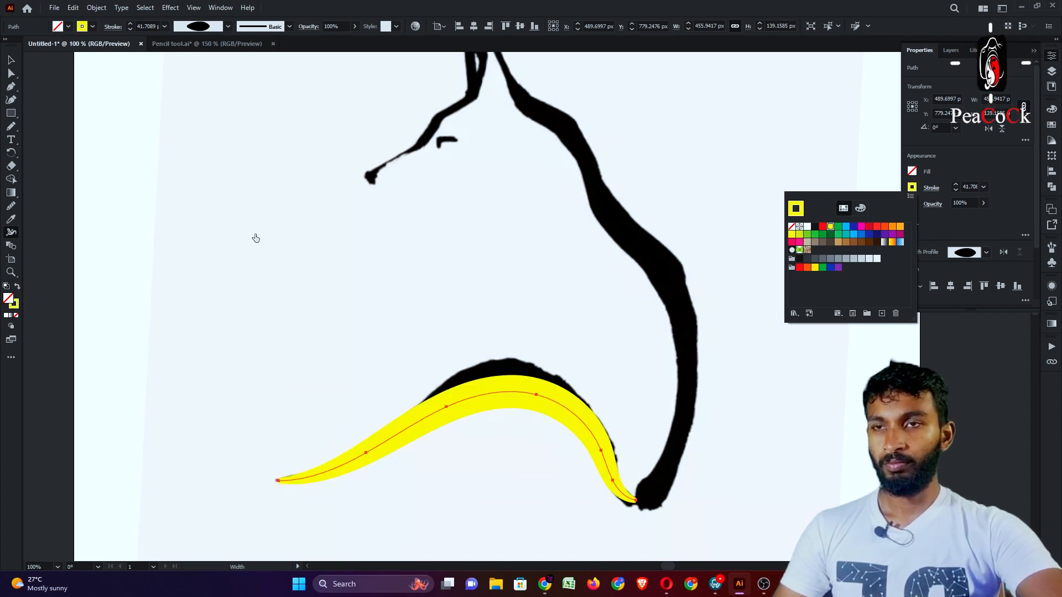
Recolour the lower curve's stroke blue and trace the neck, ear and face outline down to the snout with the Pencil tool
left_click(854, 227)
left_click(9, 60)
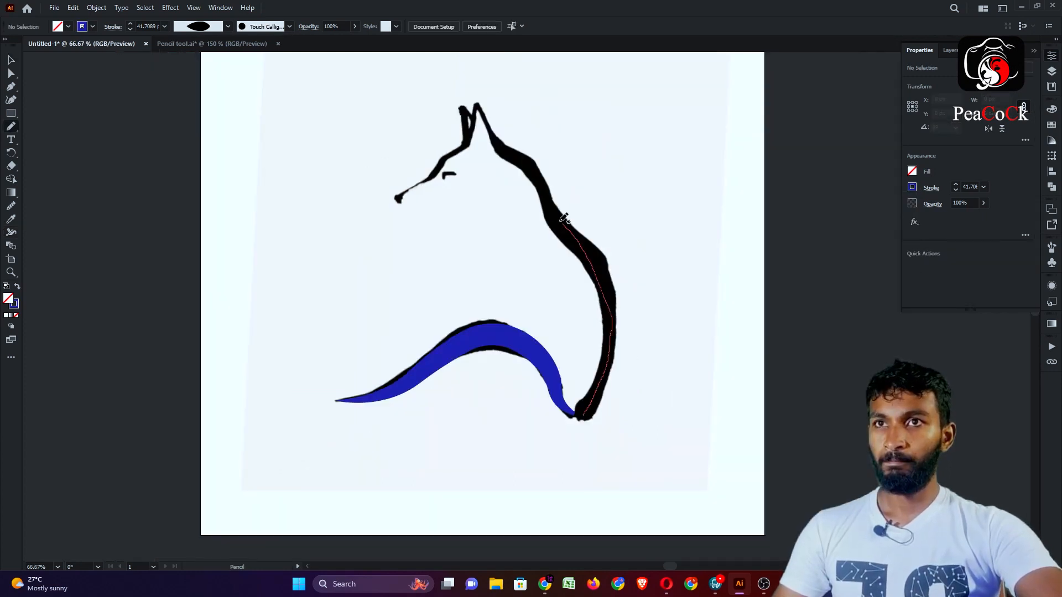
mouse_move(512, 149)
left_mouse_down()
mouse_move(478, 107)
mouse_move(472, 142)
mouse_move(397, 198)
left_mouse_up()
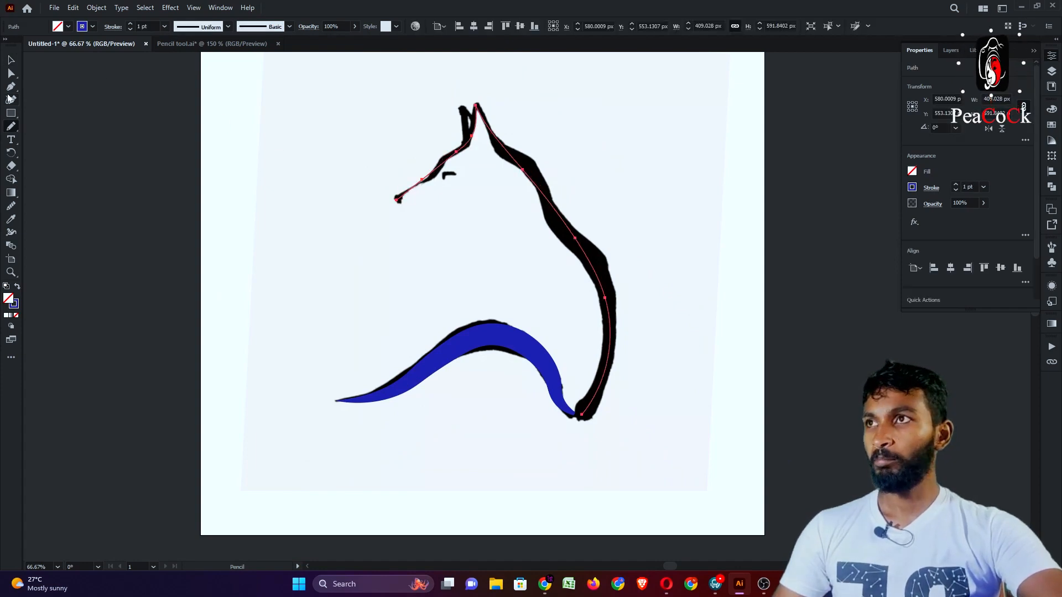
Reshape the traced neck path with the Direct Selection tool, adjusting its curve handles to follow the bends of the black sketch
left_click(11, 74)
scroll(522, 166, "up", 3)
left_click(532, 139)
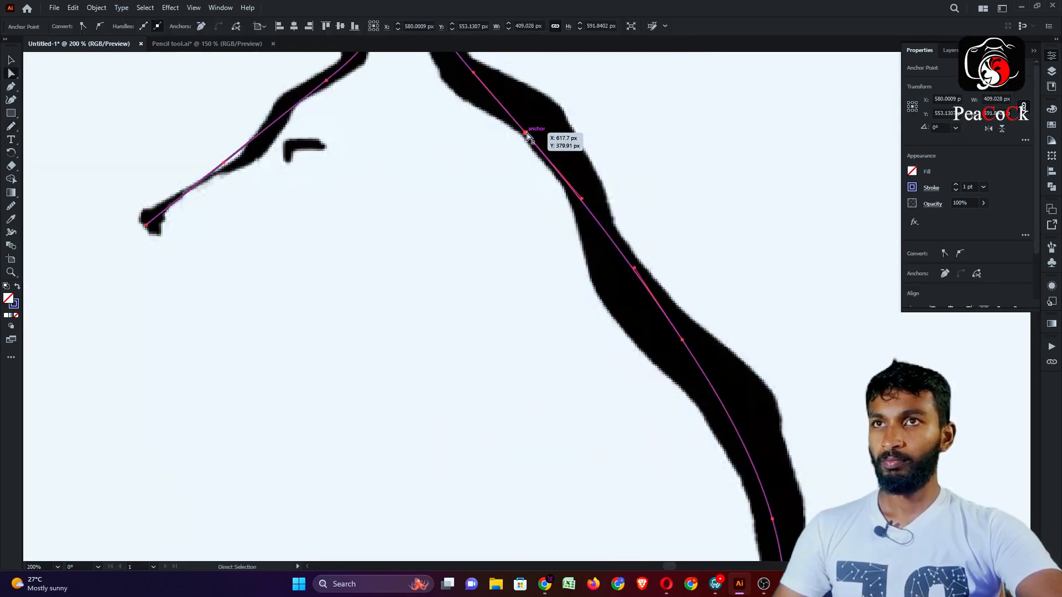
scroll(530, 148, "down", 2)
left_click_drag(507, 111, 495, 114)
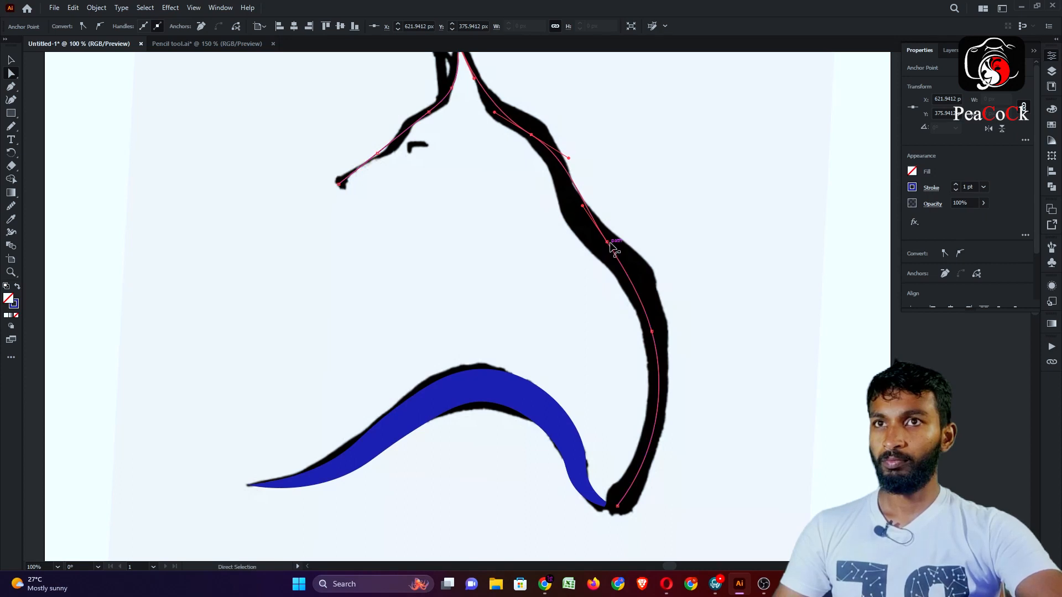
left_click(582, 211)
left_click(607, 242)
left_click_drag(582, 206, 561, 214)
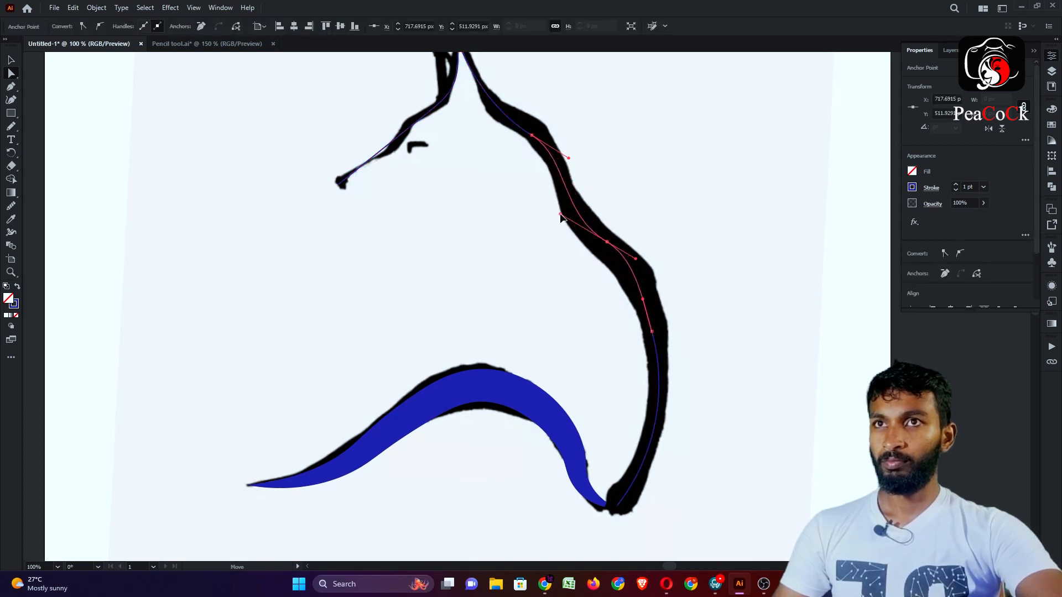
left_click(651, 332)
scroll(325, 327, "down", 2)
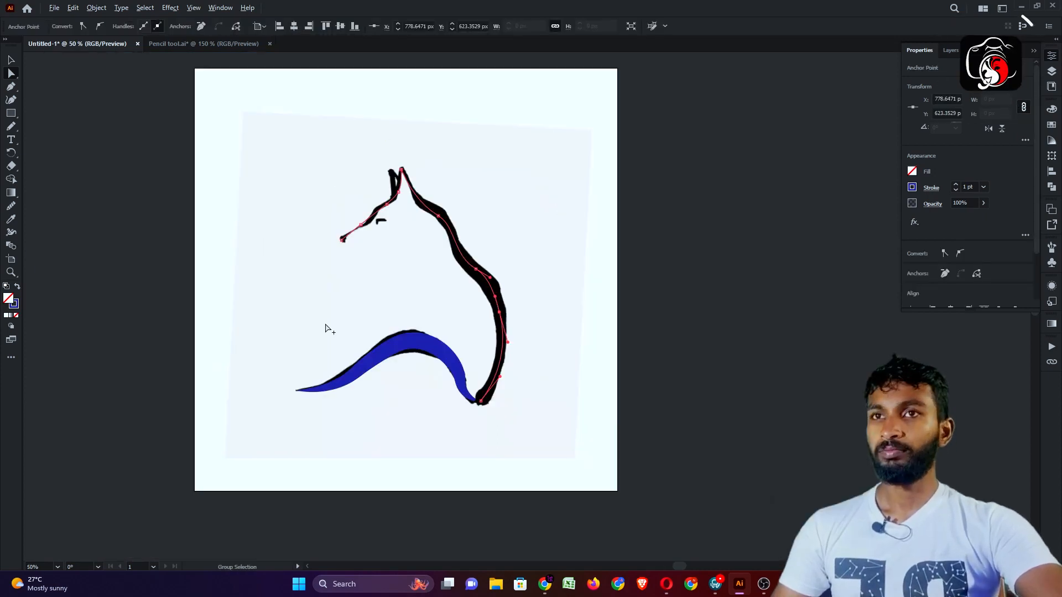
scroll(301, 189, "up", 2)
scroll(302, 189, "down", 1)
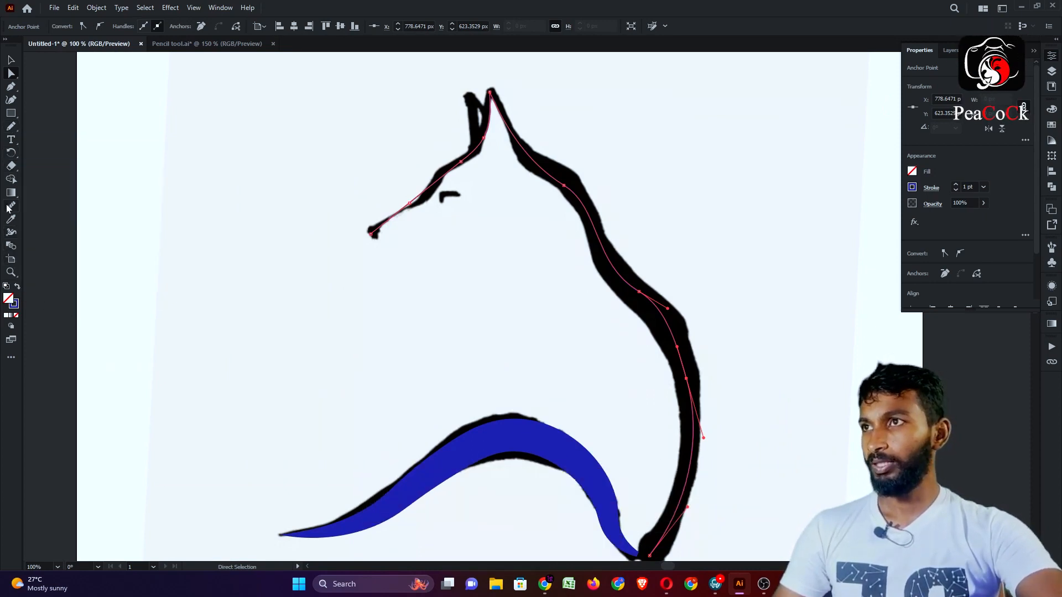
Widen the neck stroke to about 28.6 pt with the Width tool and thicken its lower end to fill the sketch's rounded base
left_click(12, 233)
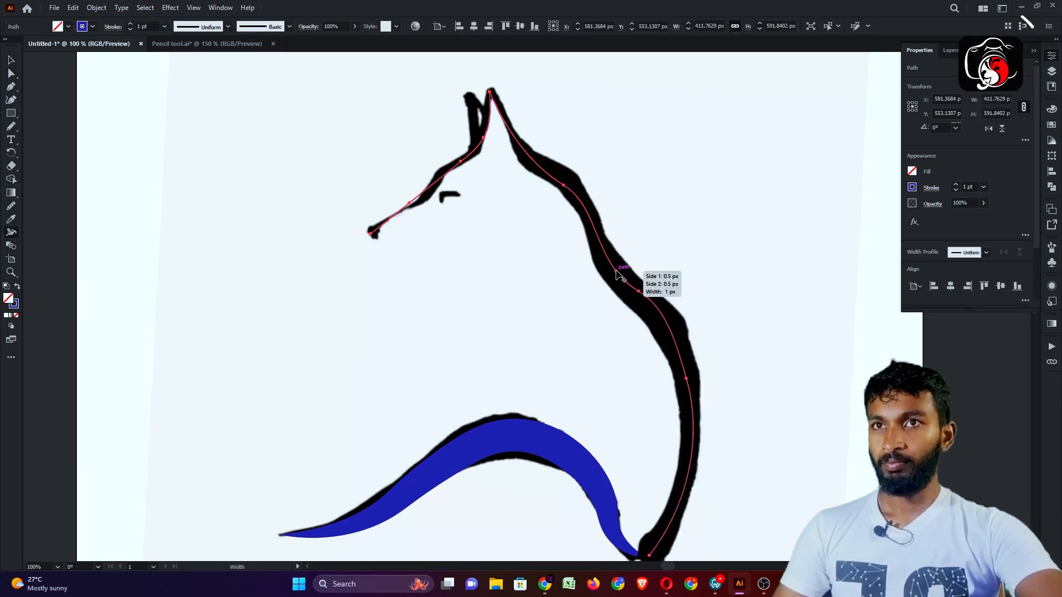
left_click_drag(640, 292, 639, 323)
scroll(605, 422, "up", 5)
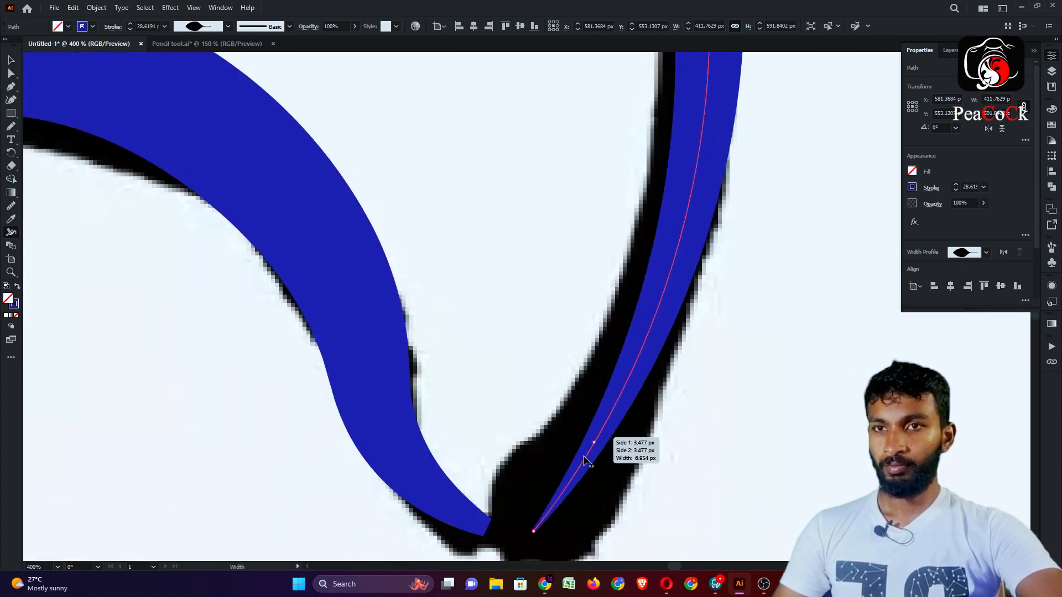
left_click_drag(558, 481, 590, 381)
left_click_drag(534, 465, 552, 449)
mouse_move(568, 491)
left_mouse_down()
mouse_move(534, 466)
mouse_move(562, 431)
mouse_move(525, 473)
mouse_move(536, 472)
mouse_move(526, 477)
mouse_move(512, 461)
mouse_move(493, 485)
left_mouse_up()
Adjust the lower part of the neck path with the Direct Selection tool to fit the sketch, and deselect it
left_click(11, 73)
mouse_move(646, 294)
left_mouse_down()
mouse_move(721, 323)
mouse_move(709, 305)
left_mouse_up()
left_click(709, 329)
scroll(703, 341, "down", 6)
scroll(734, 227, "up", 1)
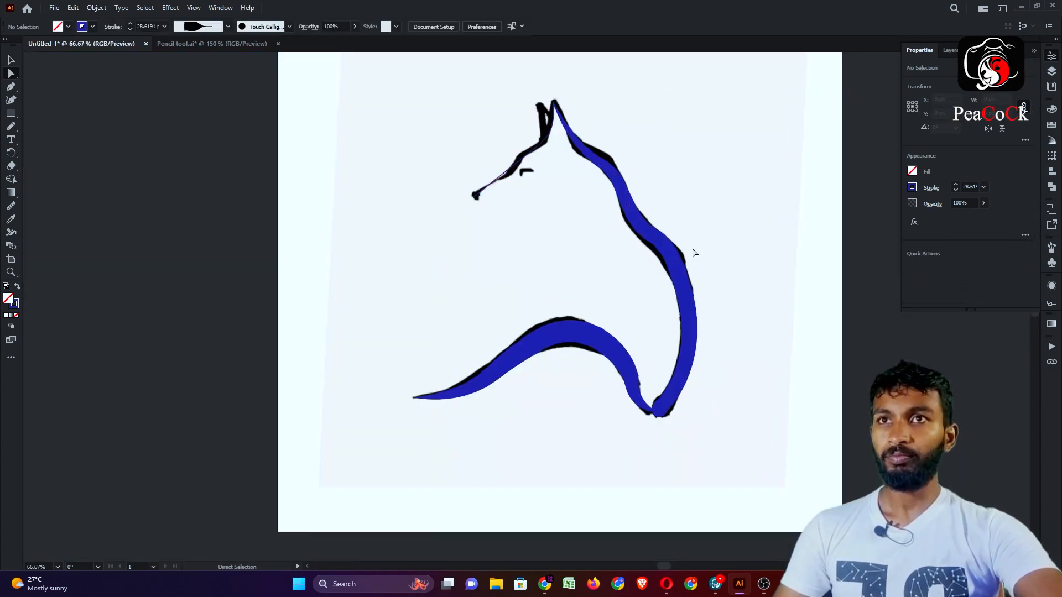
Hide the locked sketch layer to examine the blue strokes alone, show it again and return to the Pencil tool.ai document
left_click(1050, 70)
left_click(916, 80)
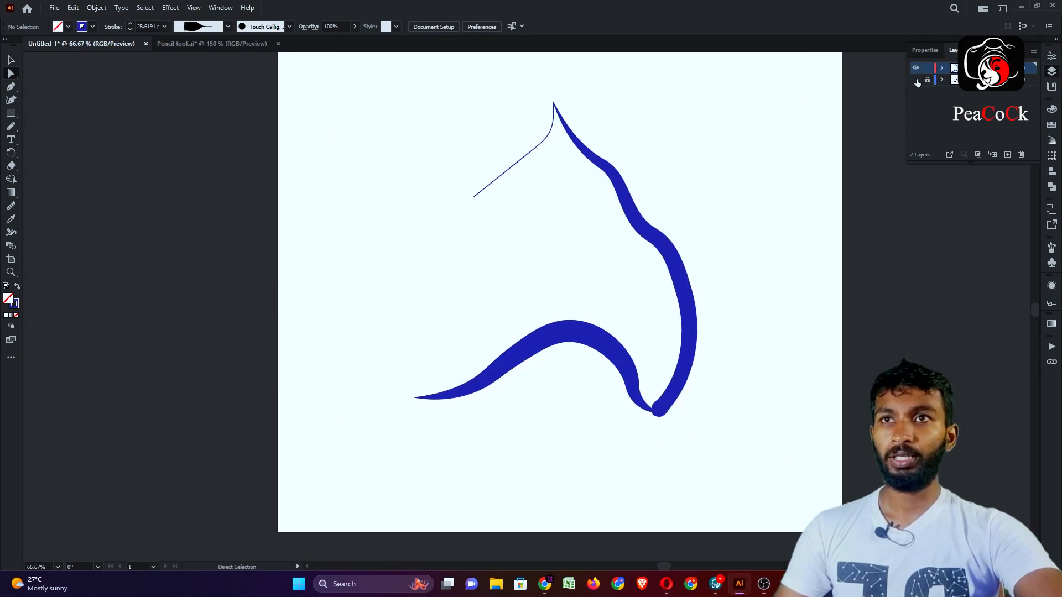
scroll(692, 274, "up", 1)
scroll(692, 274, "down", 2)
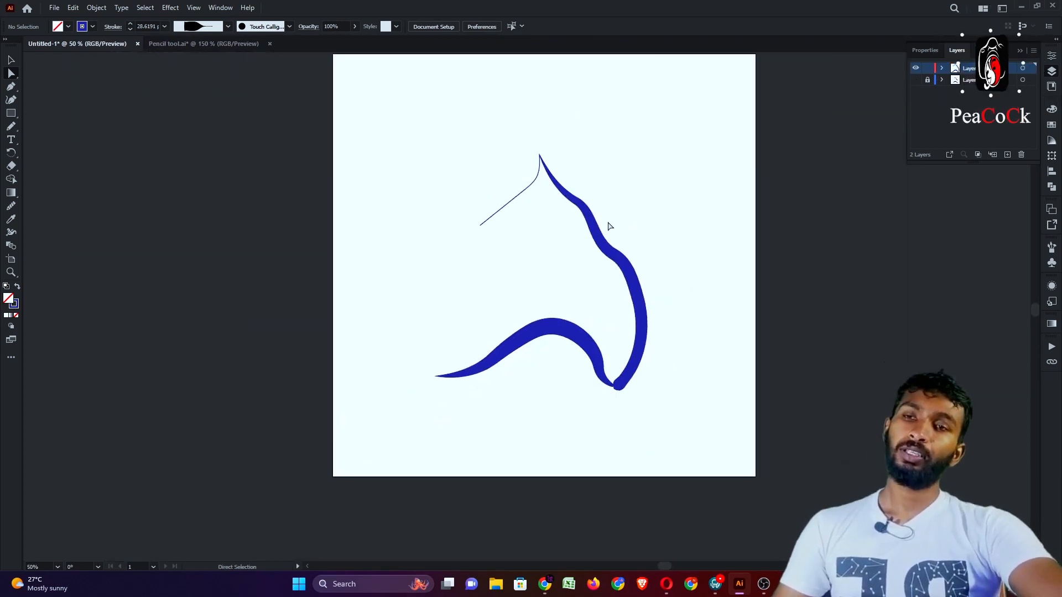
left_click(915, 79)
left_click(219, 44)
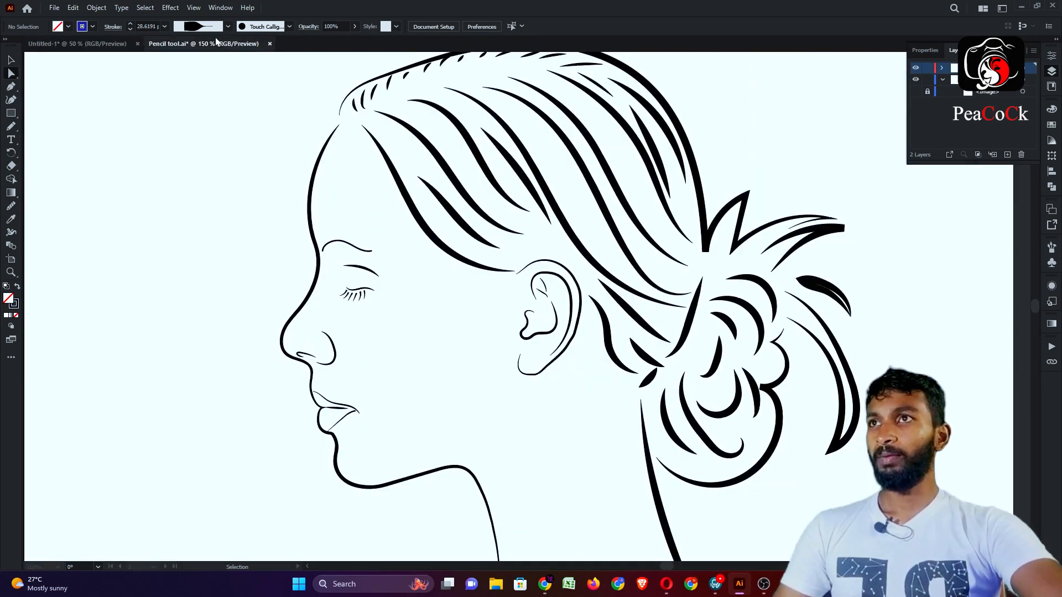